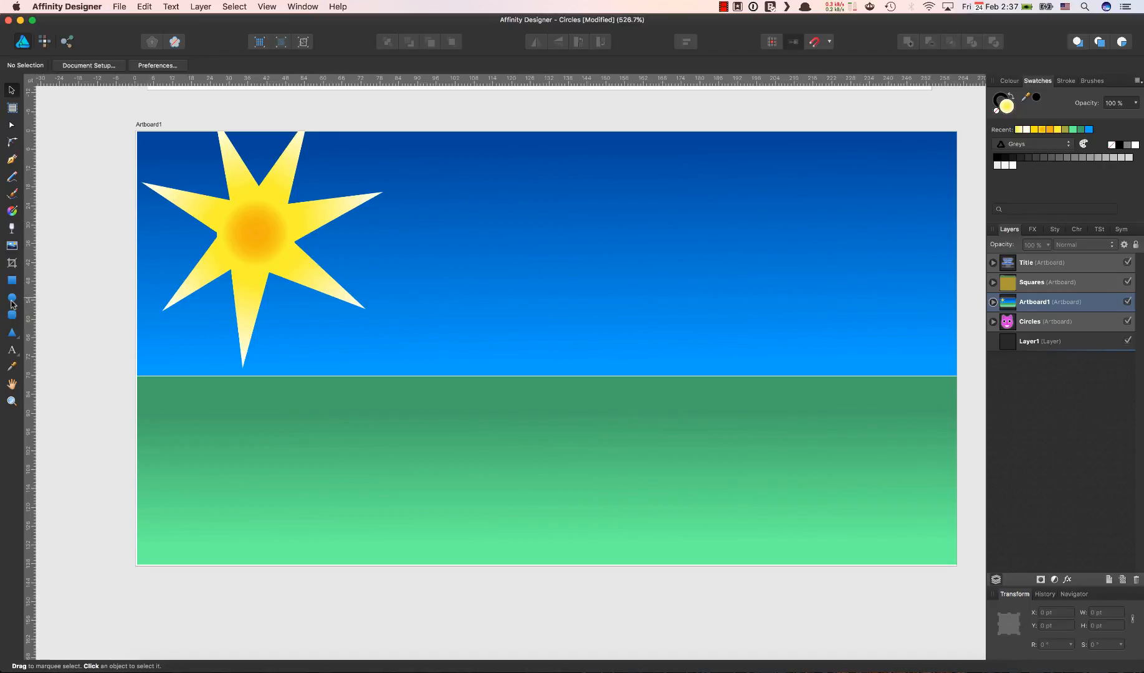
- Draw a circle on the green ground, fill it with the recent light green, and enlarge it to about 52 pt
{"action": "left_click", "coordinate": [11, 301]}
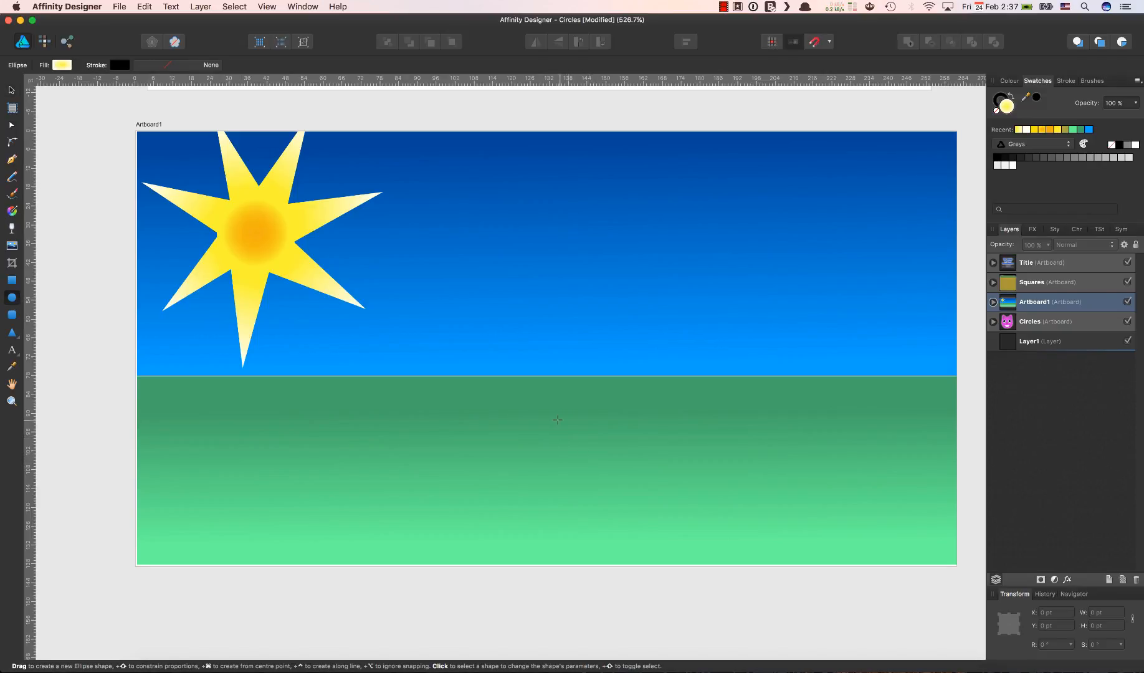
{"action": "left_click_drag", "start_coordinate": [518, 386], "coordinate": [798, 504]}
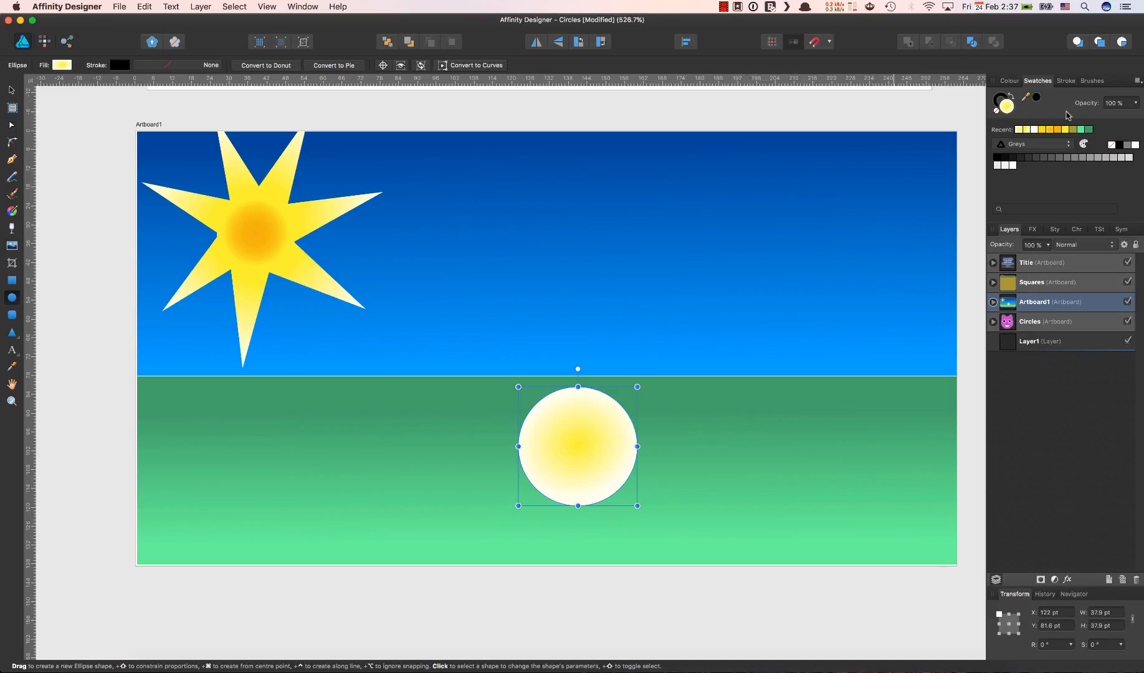
{"action": "left_click", "coordinate": [1082, 131]}
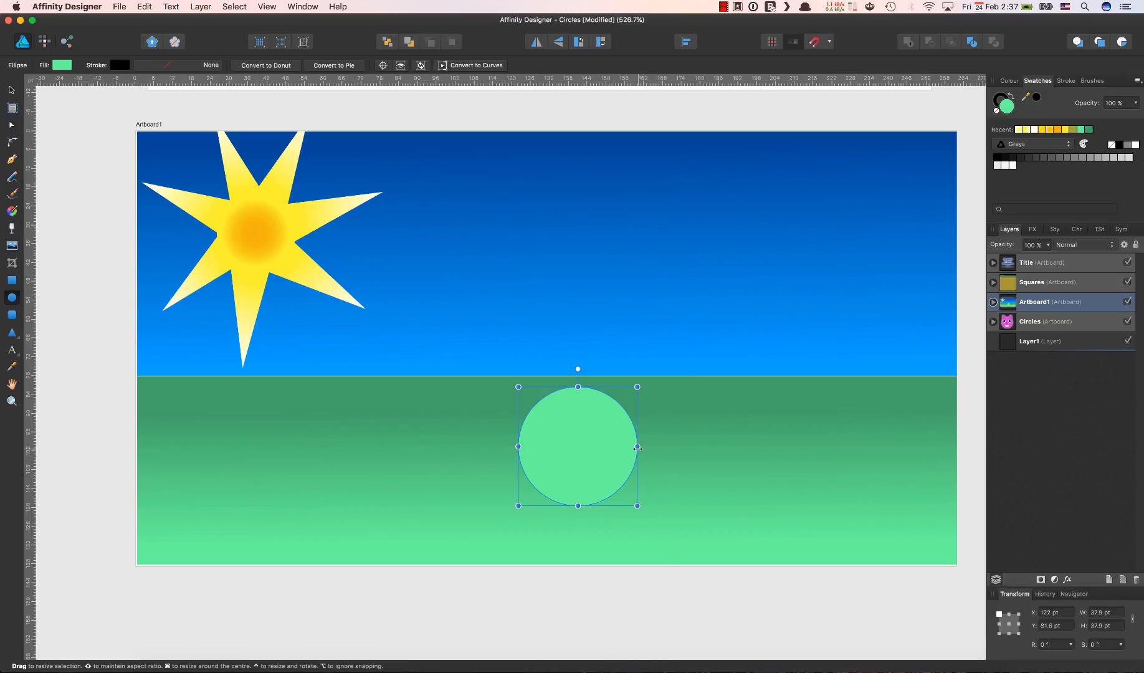
{"action": "left_click_drag", "start_coordinate": [637, 447], "coordinate": [681, 455]}
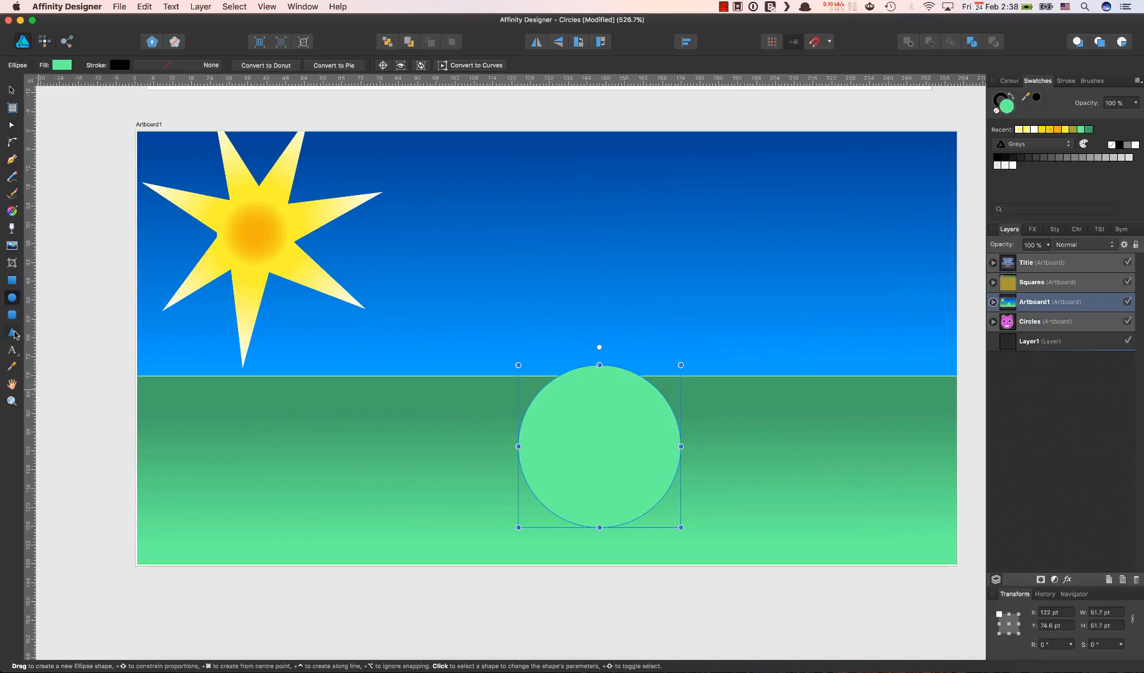
- Draw a rectangle about 71 by 29 pt covering the lower half of the light green circle
{"action": "left_click", "coordinate": [14, 334]}
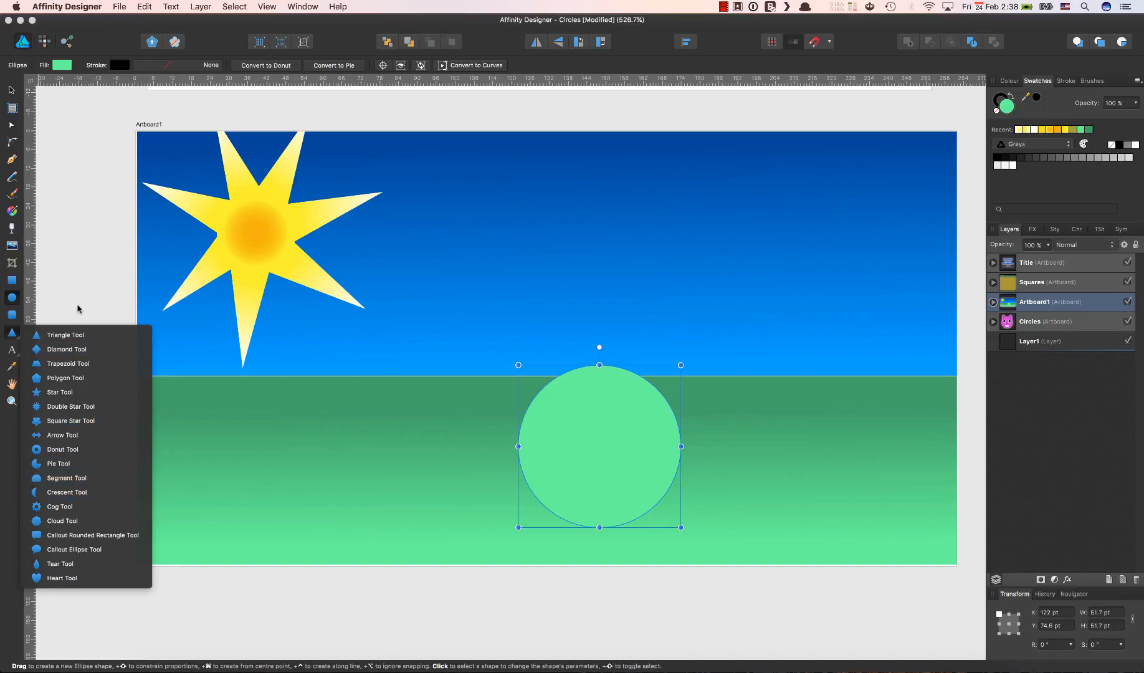
{"action": "left_click", "coordinate": [77, 285]}
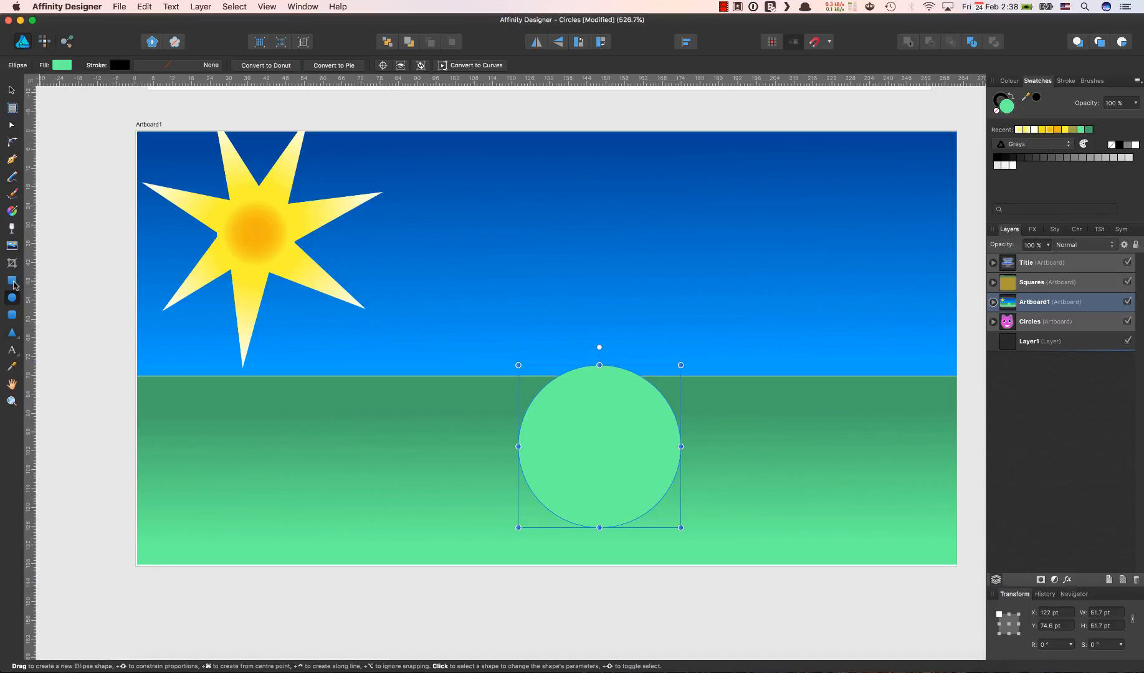
{"action": "left_click", "coordinate": [12, 280]}
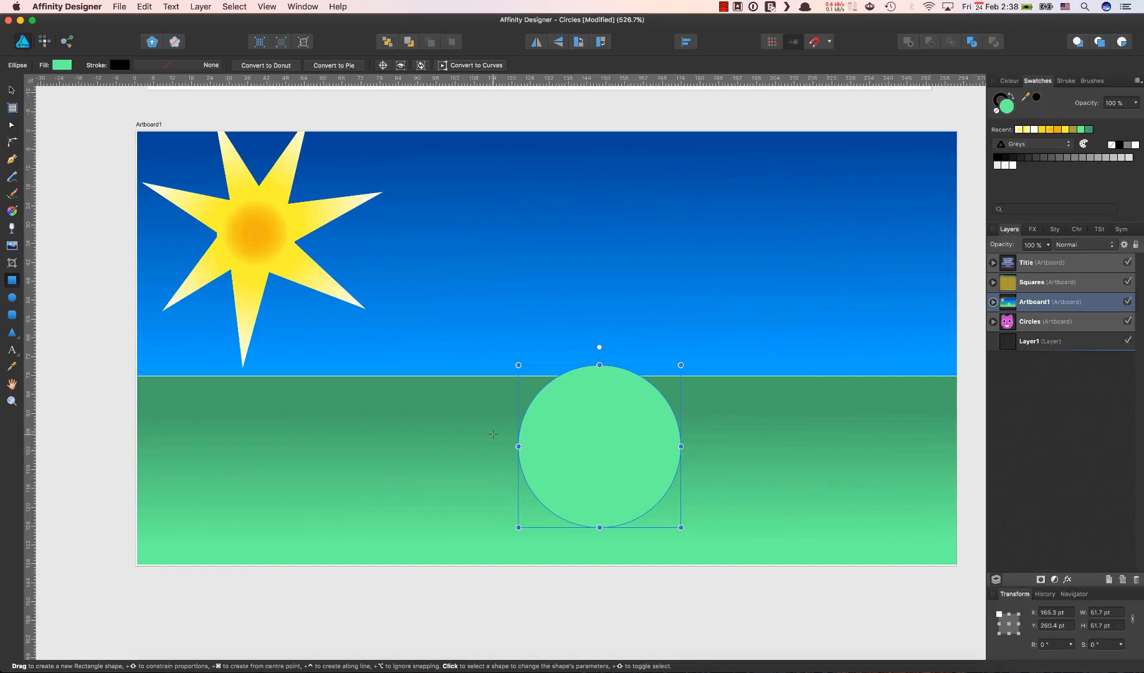
{"action": "mouse_move", "coordinate": [494, 439]}
{"action": "left_mouse_down"}
{"action": "mouse_move", "coordinate": [810, 514]}
{"action": "mouse_move", "coordinate": [841, 509]}
{"action": "mouse_move", "coordinate": [797, 528]}
{"action": "mouse_move", "coordinate": [724, 519]}
{"action": "mouse_move", "coordinate": [718, 530]}
{"action": "left_mouse_up"}
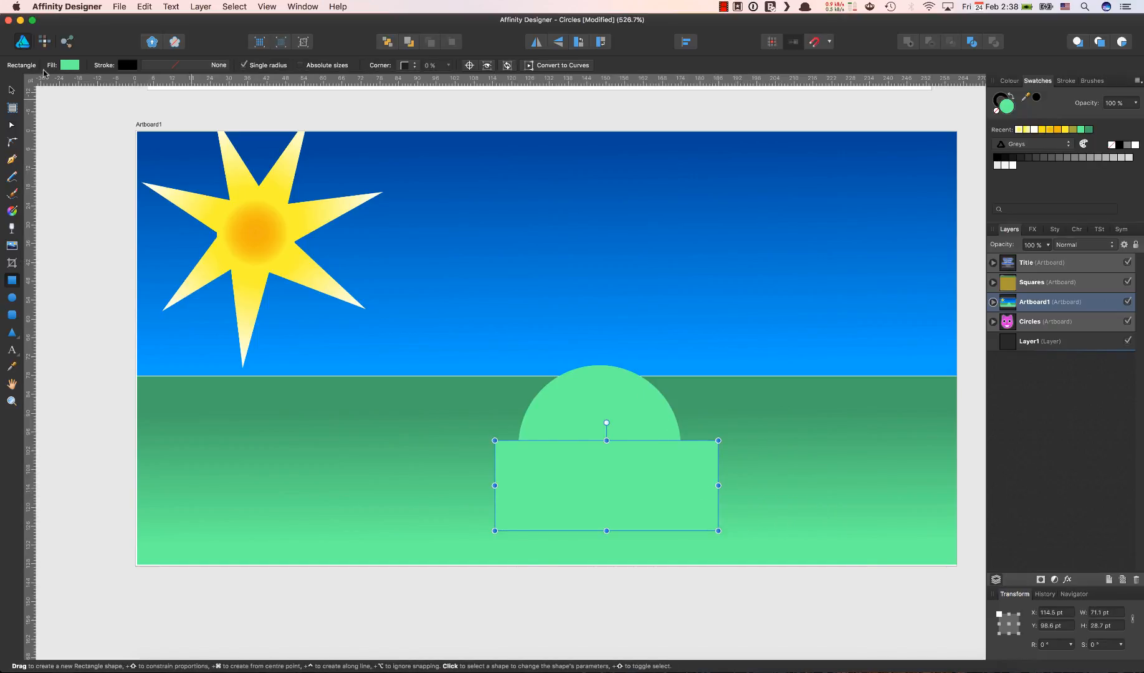
- Subtract the rectangle from the circle to leave a flat-bottomed half circle
{"action": "left_click", "coordinate": [12, 90]}
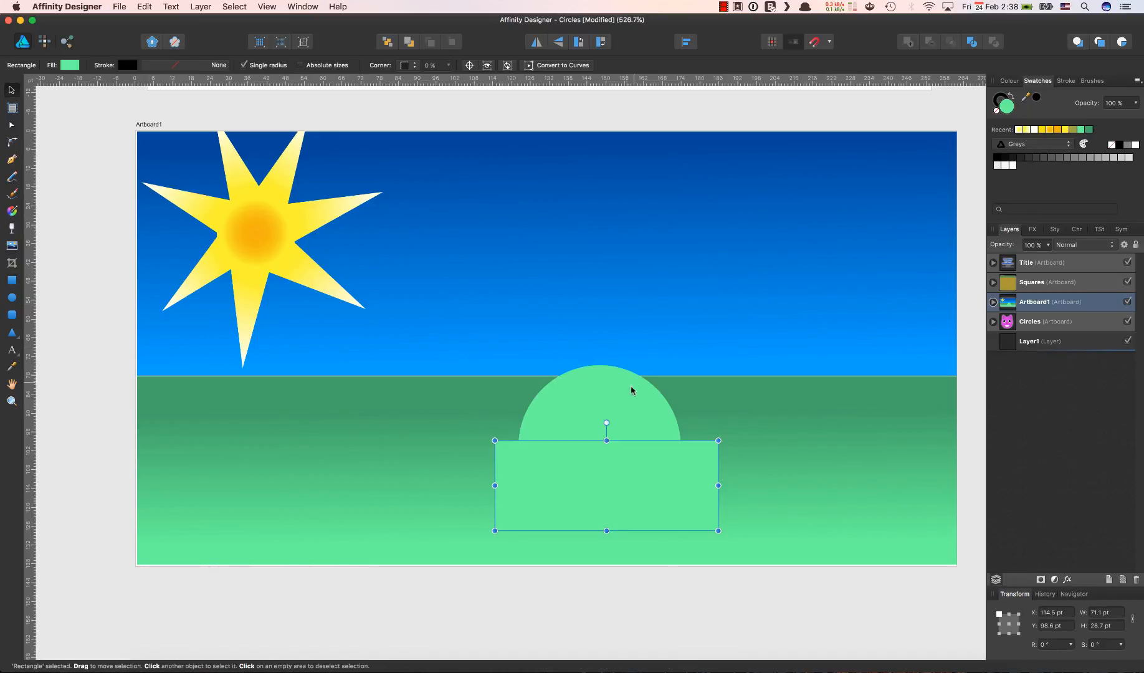
{"action": "left_click", "coordinate": [619, 404], "text": "shift"}
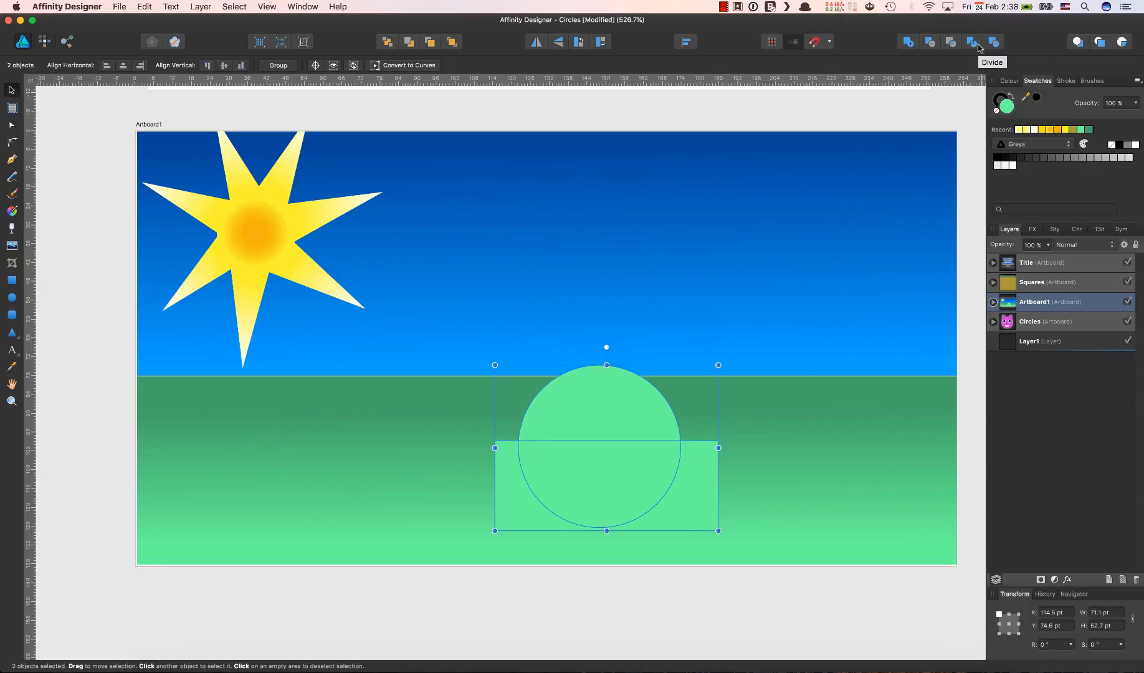
{"action": "left_click", "coordinate": [929, 43]}
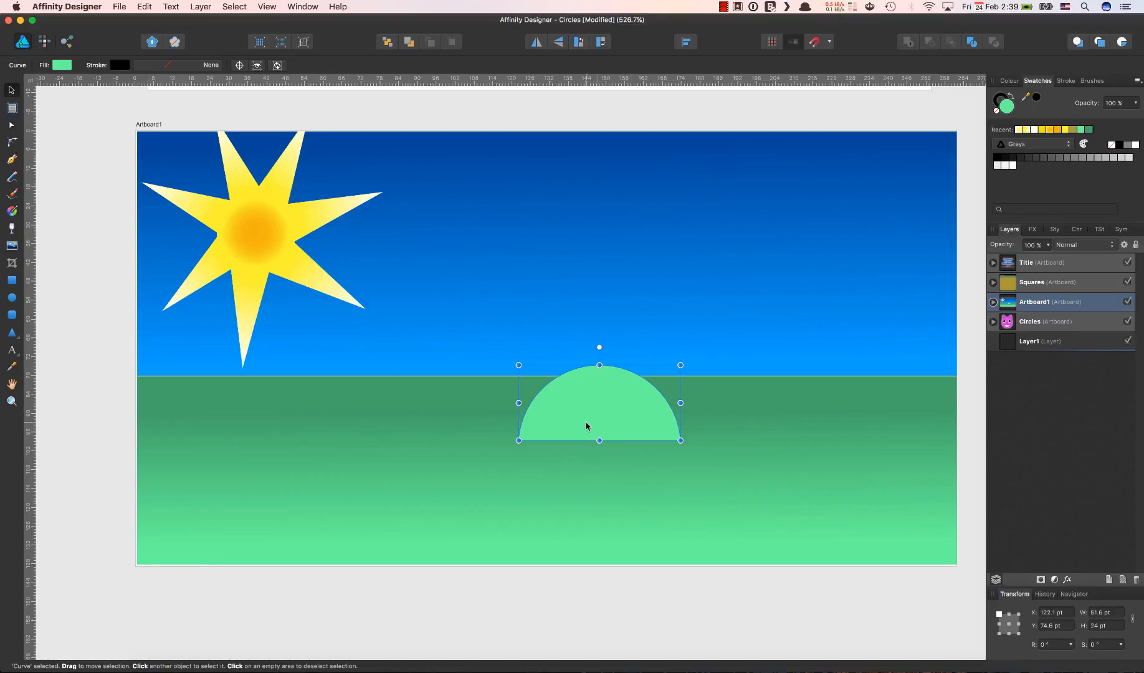
- Move the half circle down onto the ground and enlarge it to about 66 by 31 pt
{"action": "left_click_drag", "start_coordinate": [617, 415], "coordinate": [640, 447]}
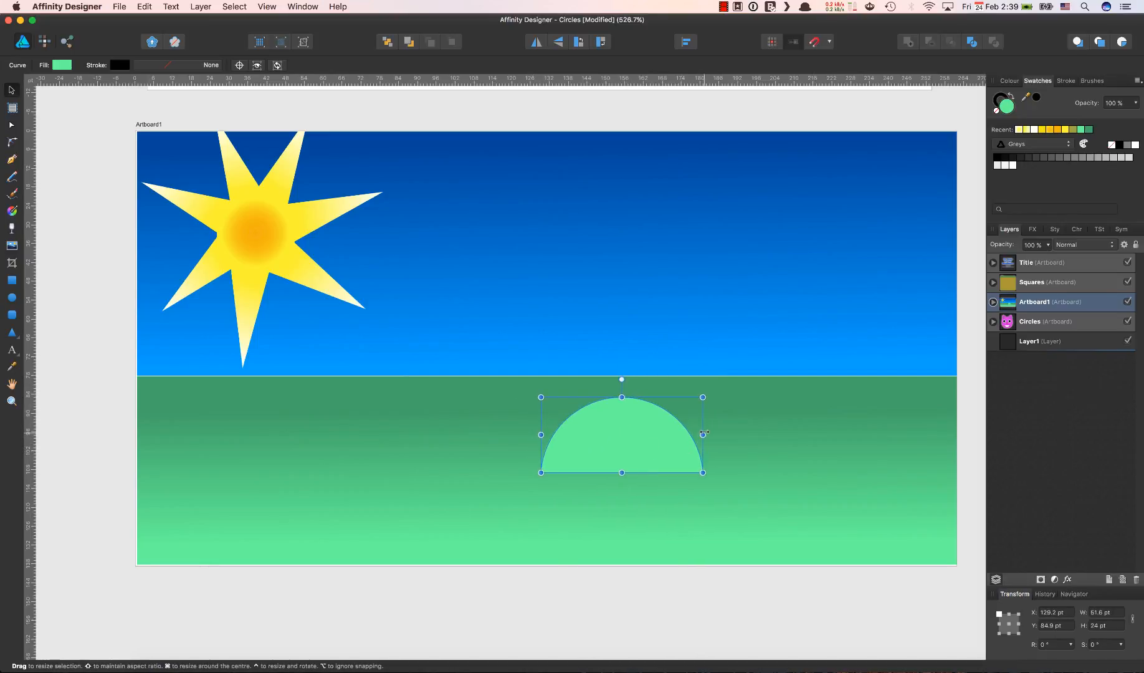
{"action": "left_click_drag", "start_coordinate": [714, 435], "coordinate": [758, 436]}
{"action": "left_click", "coordinate": [797, 453]}
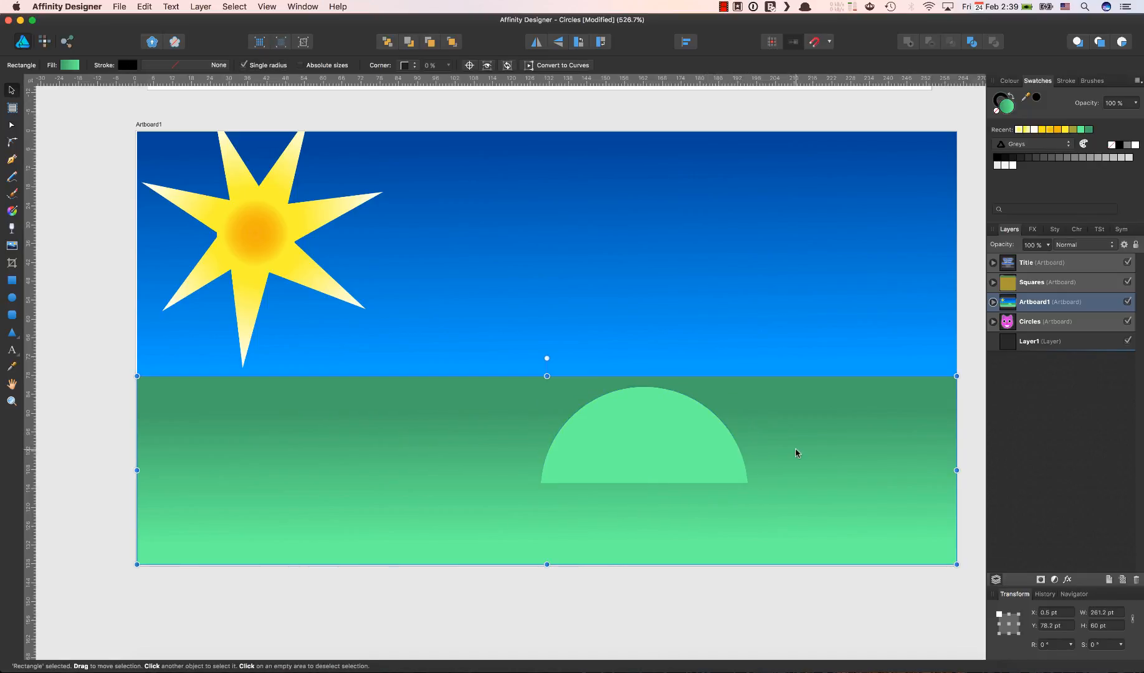
- Recolour the half circle to a darker green, about H 141, S 42, L 43
{"action": "left_click", "coordinate": [644, 438]}
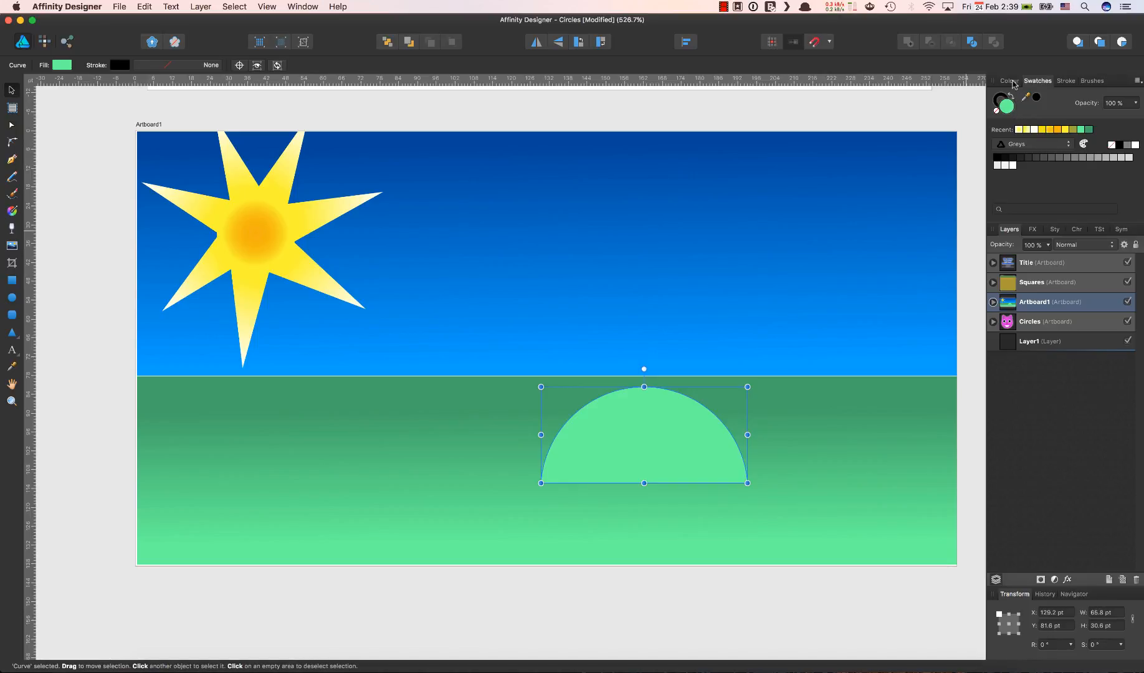
{"action": "left_click", "coordinate": [1013, 84]}
{"action": "left_click", "coordinate": [1071, 151]}
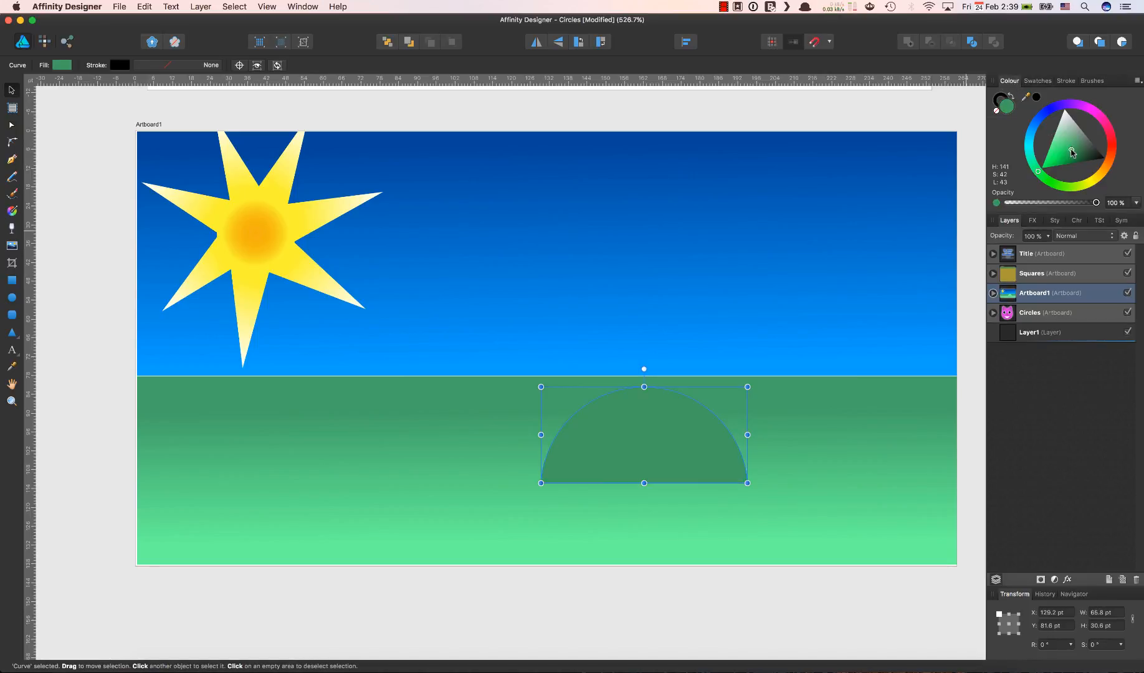
- Draw a dark green circle about 16 pt wide at the half circle's left edge, stacked directly above the ground rectangle
{"action": "left_click", "coordinate": [839, 426]}
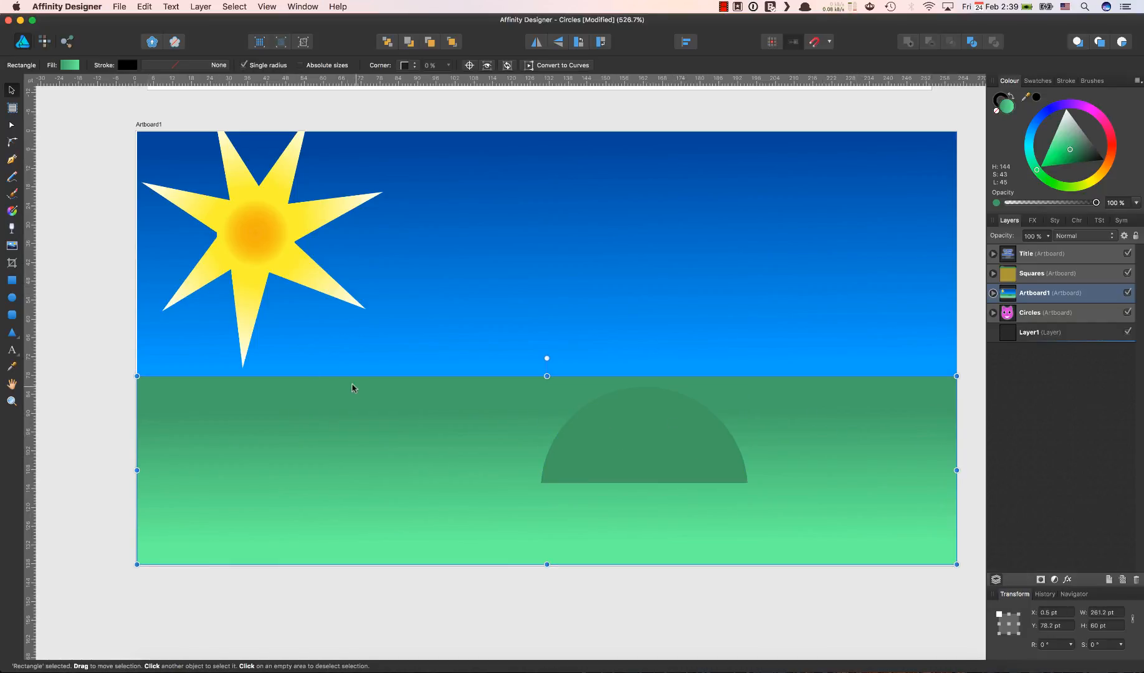
{"action": "left_click", "coordinate": [12, 298]}
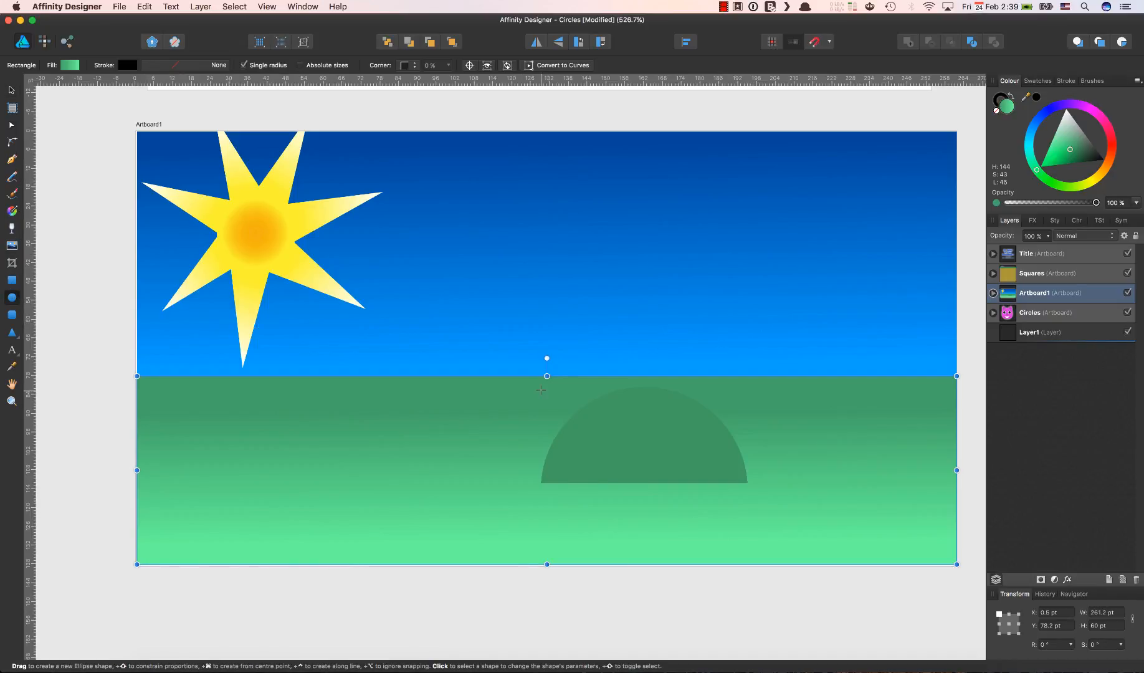
{"action": "left_click_drag", "start_coordinate": [538, 415], "coordinate": [630, 465]}
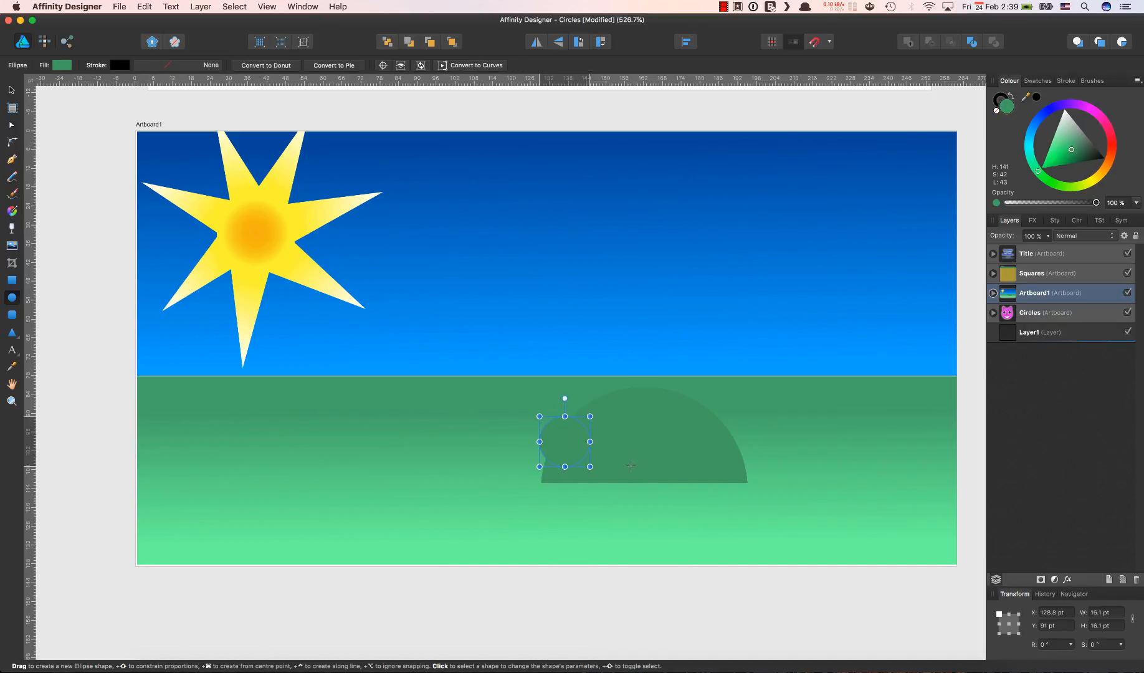
- Expand Artboard1's layer contents and rename the artboard as Scene
{"action": "left_click", "coordinate": [993, 292]}
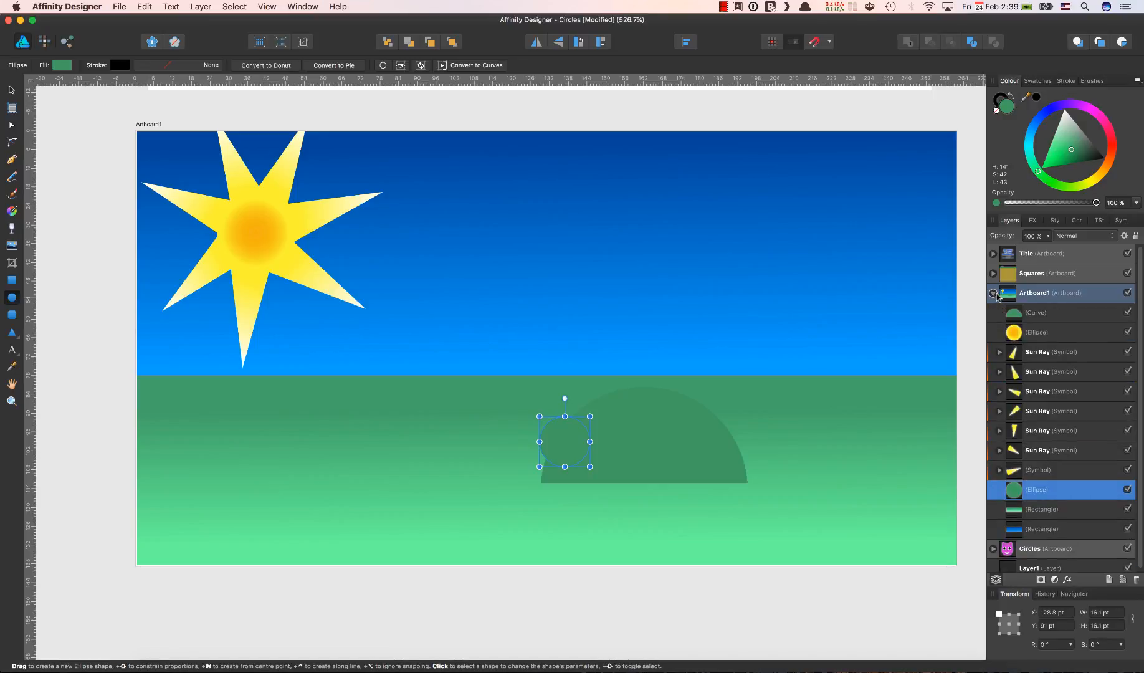
{"action": "double_click", "coordinate": [1040, 294]}
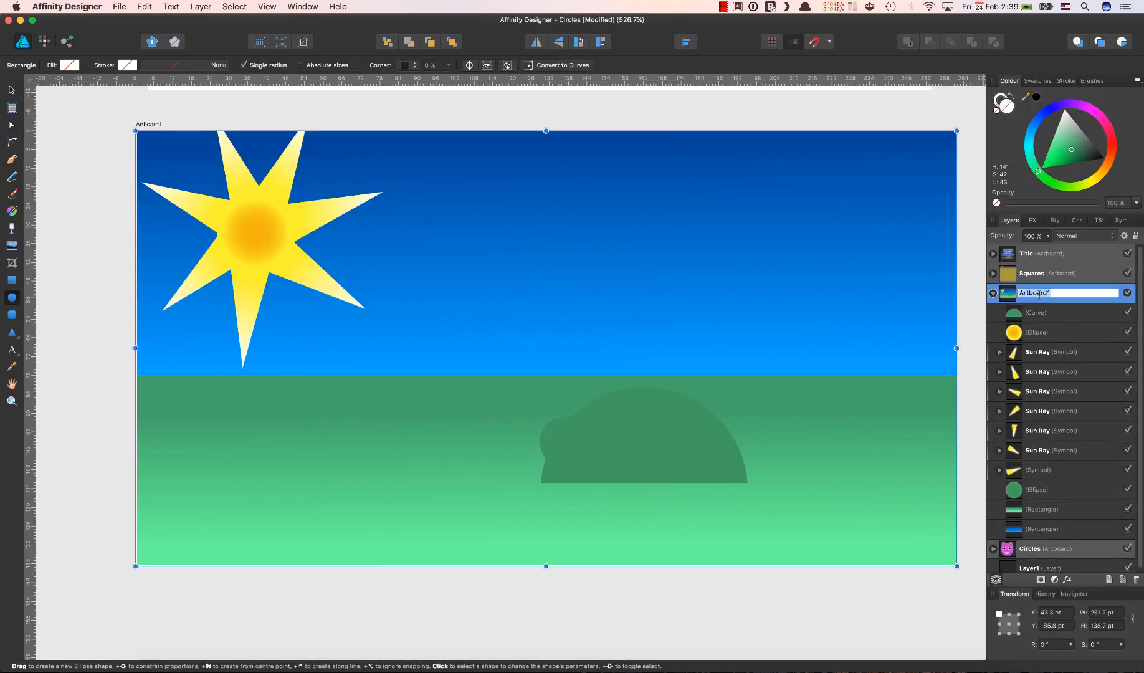
{"action": "type", "text": "Scene"}
{"action": "key", "text": "Return"}
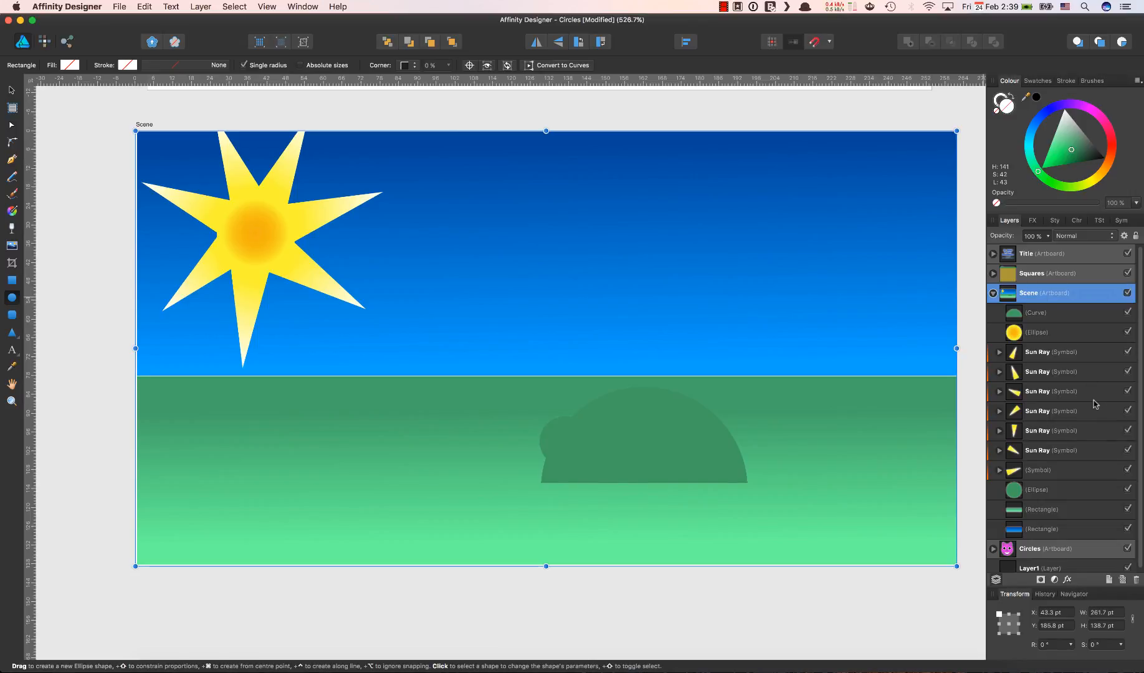
{"action": "left_click", "coordinate": [1050, 317]}
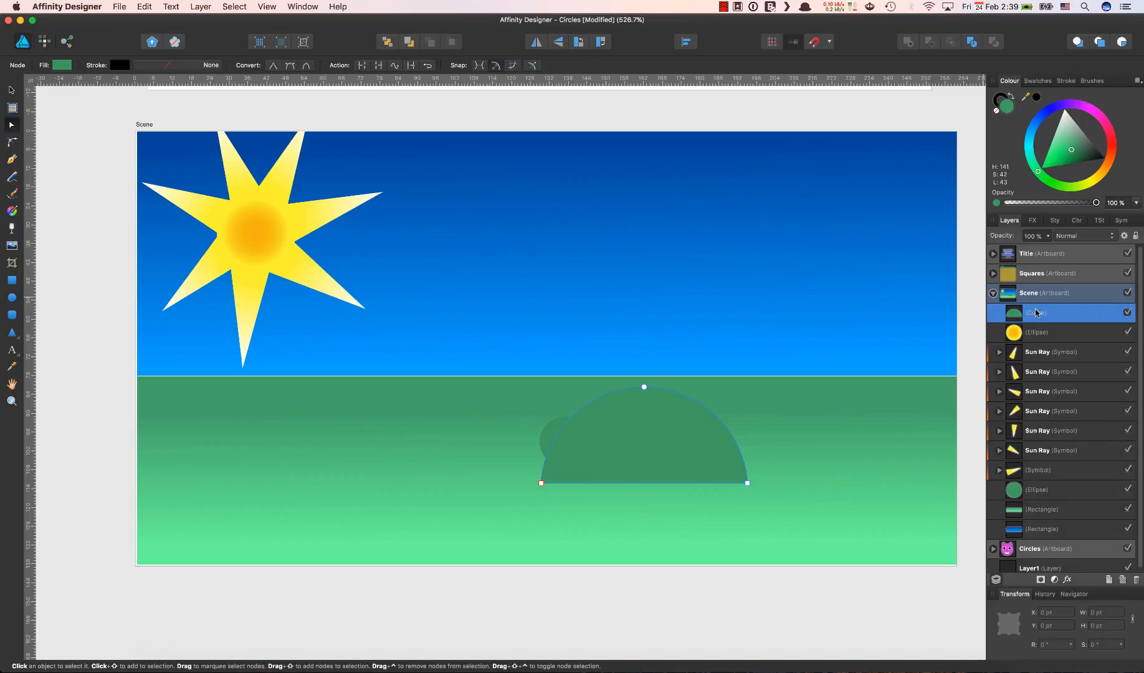
{"action": "left_click_drag", "start_coordinate": [1037, 313], "coordinate": [1025, 468]}
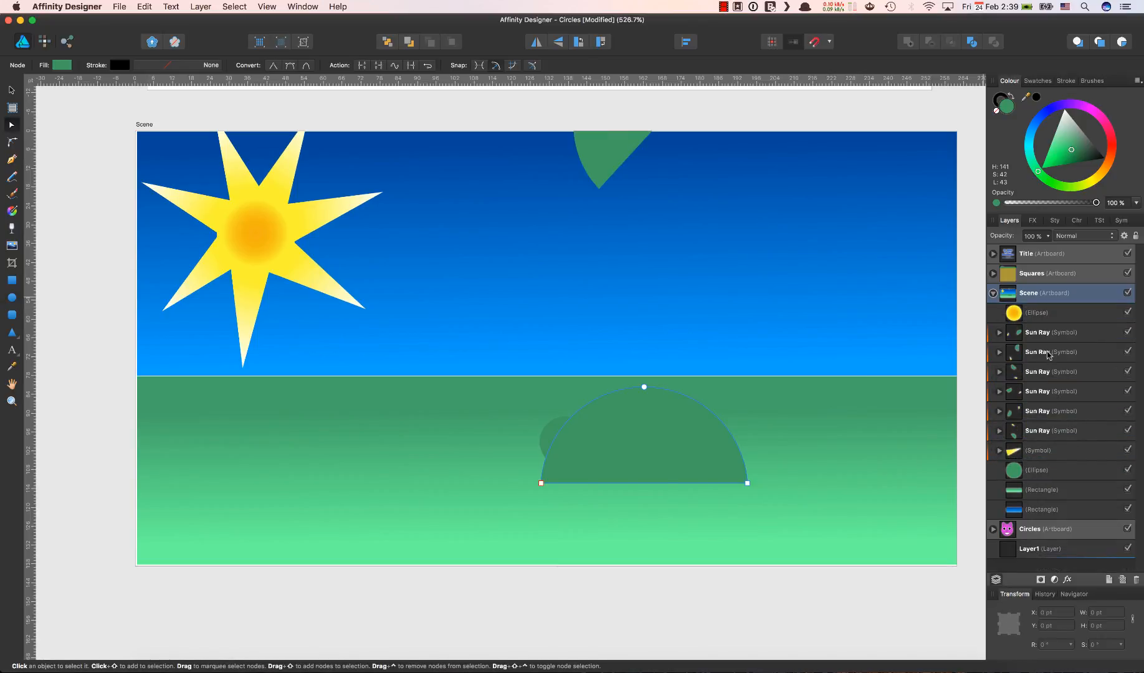
{"action": "key", "text": "super+z"}
{"action": "key", "text": "super+z"}
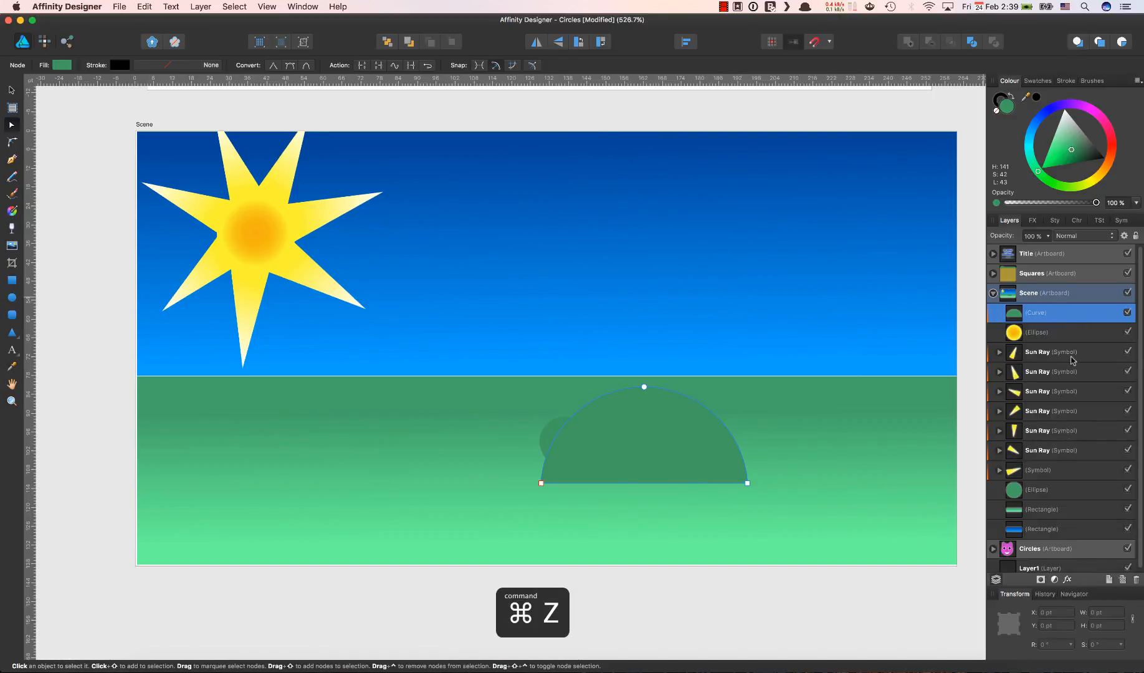
- Move the half-circle curve layer below the sun ray symbols, directly above the small green ellipse
{"action": "left_click_drag", "start_coordinate": [1066, 306], "coordinate": [1008, 485]}
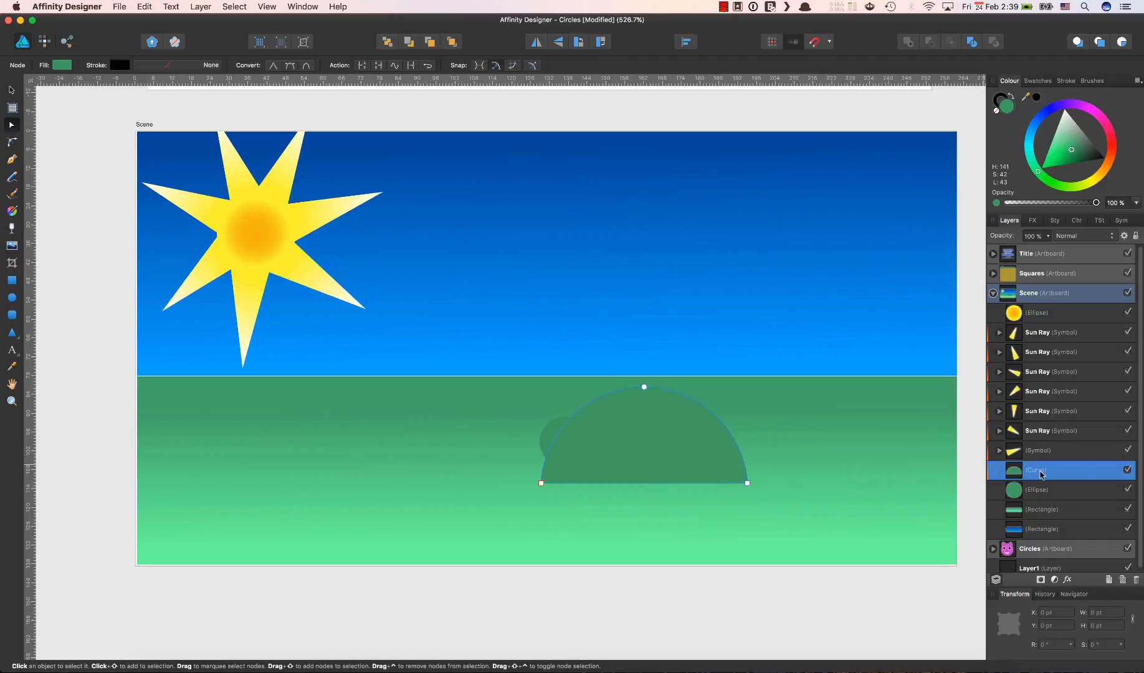
{"action": "left_click", "coordinate": [1045, 490]}
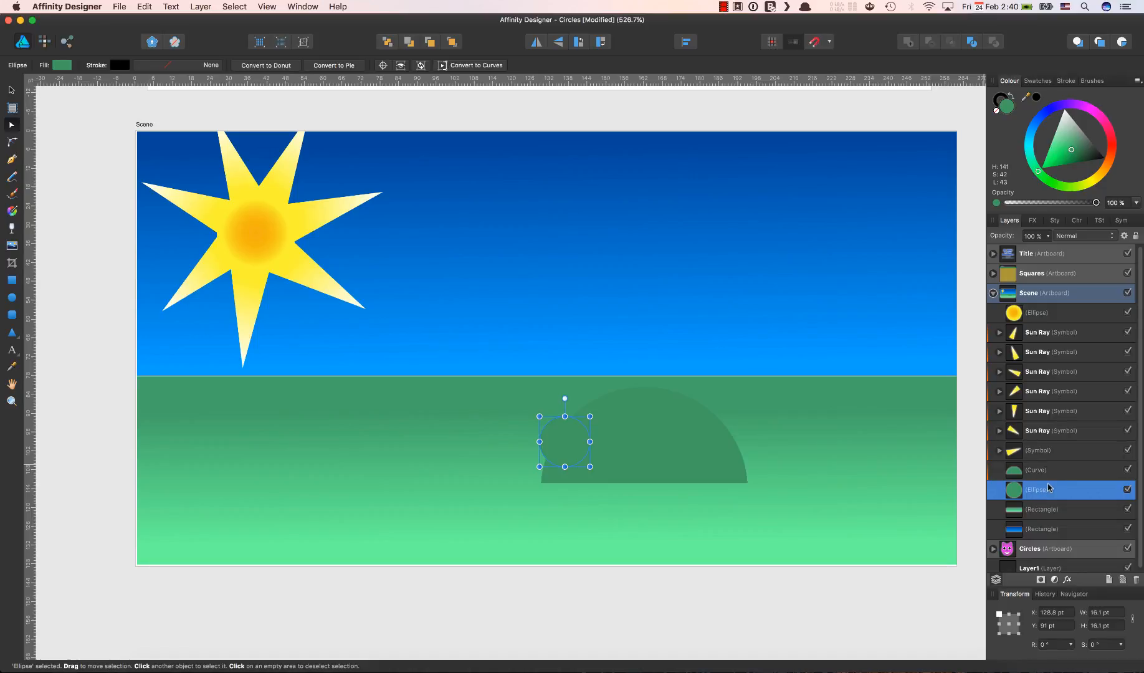
{"action": "left_click", "coordinate": [1058, 476]}
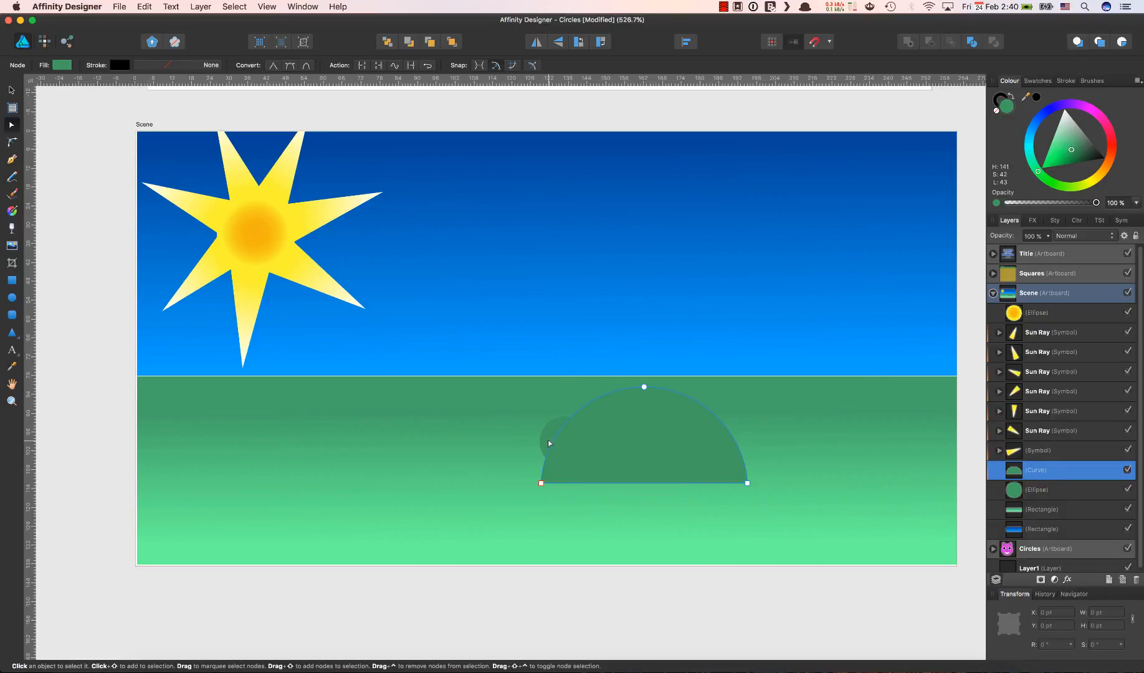
{"action": "left_click", "coordinate": [399, 488]}
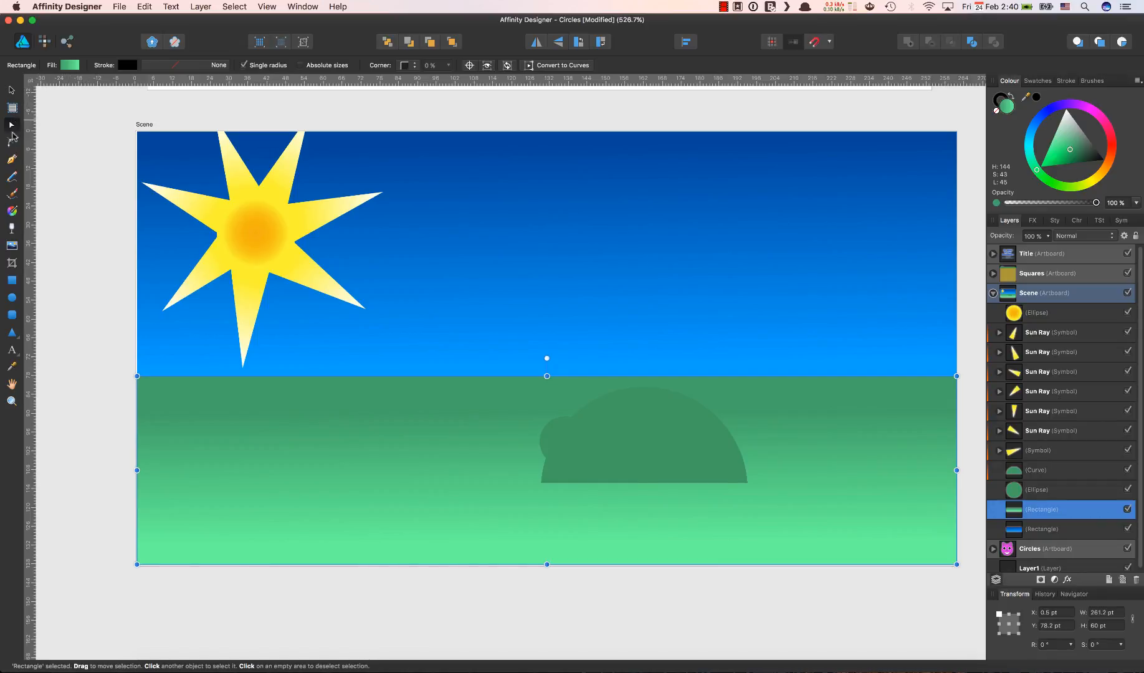
- Duplicate the small green circle up and to the right along the half circle's edge, sized about 13 by 12 pt
{"action": "left_click", "coordinate": [11, 90]}
{"action": "left_click", "coordinate": [1035, 489]}
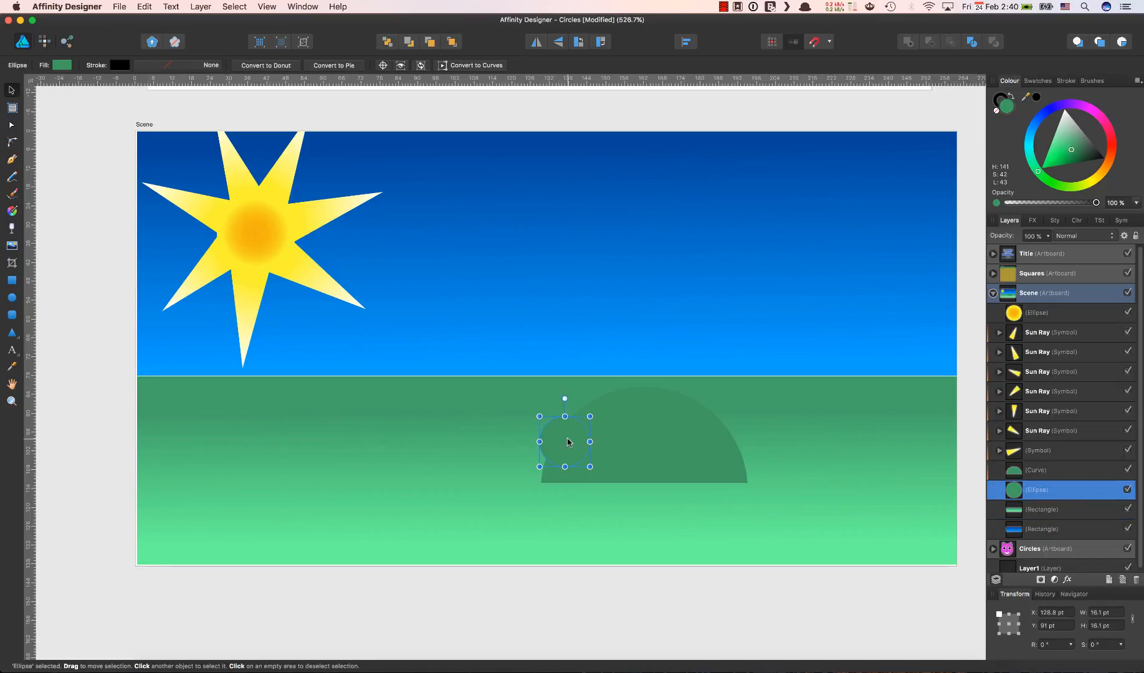
{"action": "left_click_drag", "start_coordinate": [568, 442], "coordinate": [594, 422]}
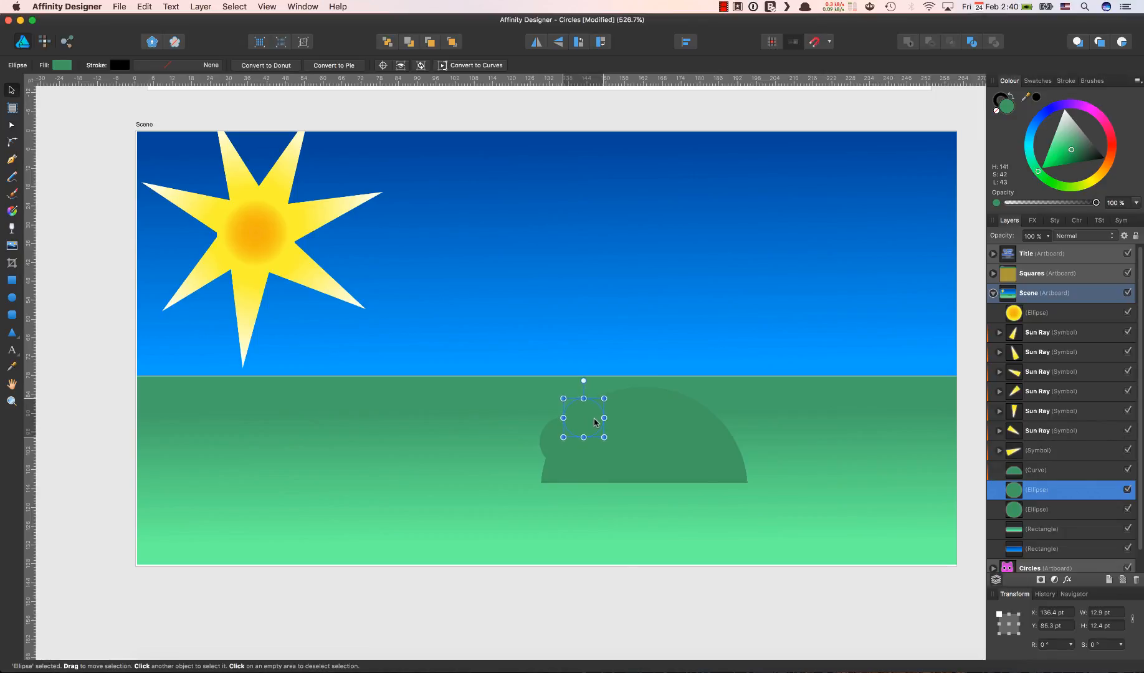
- Duplicate the 16 pt circle onto the half circle's right edge, enlarge it to about 20 pt and nudge it into place
{"action": "left_click", "coordinate": [556, 451]}
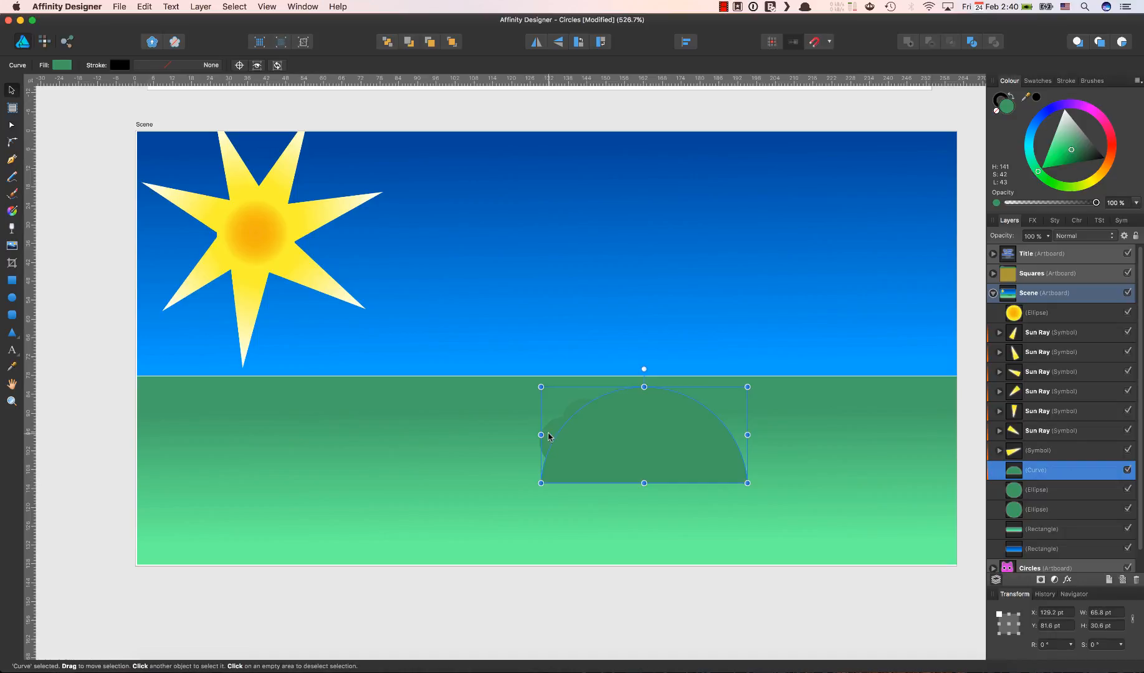
{"action": "left_click", "coordinate": [548, 436]}
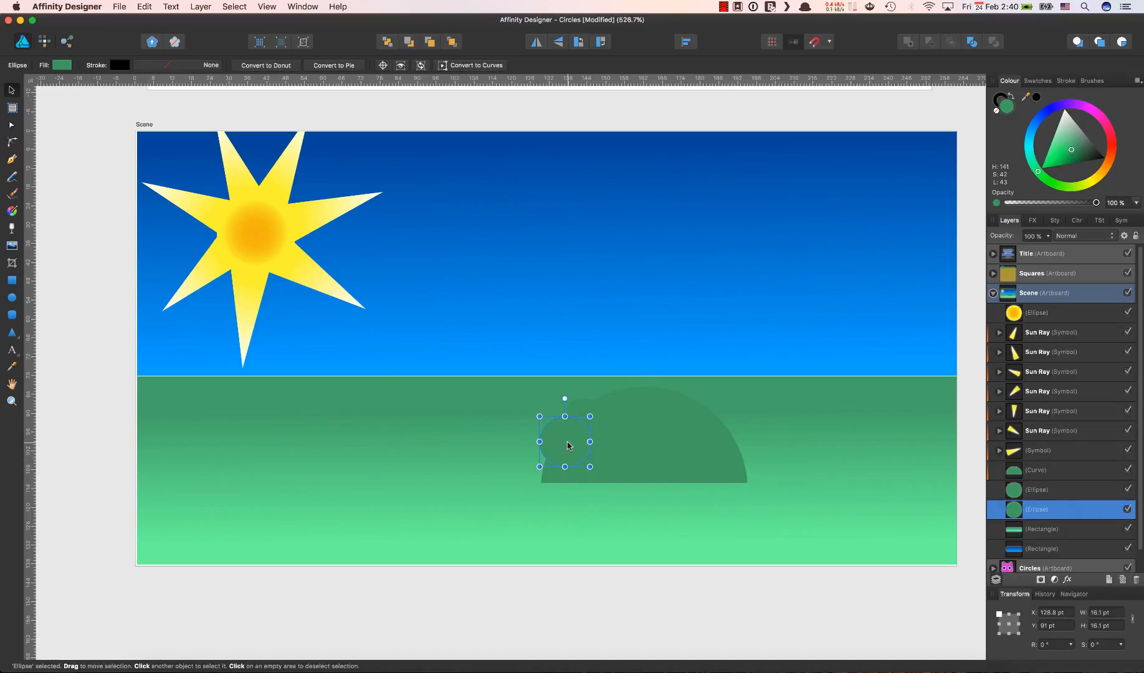
{"action": "left_click_drag", "start_coordinate": [567, 445], "coordinate": [716, 428]}
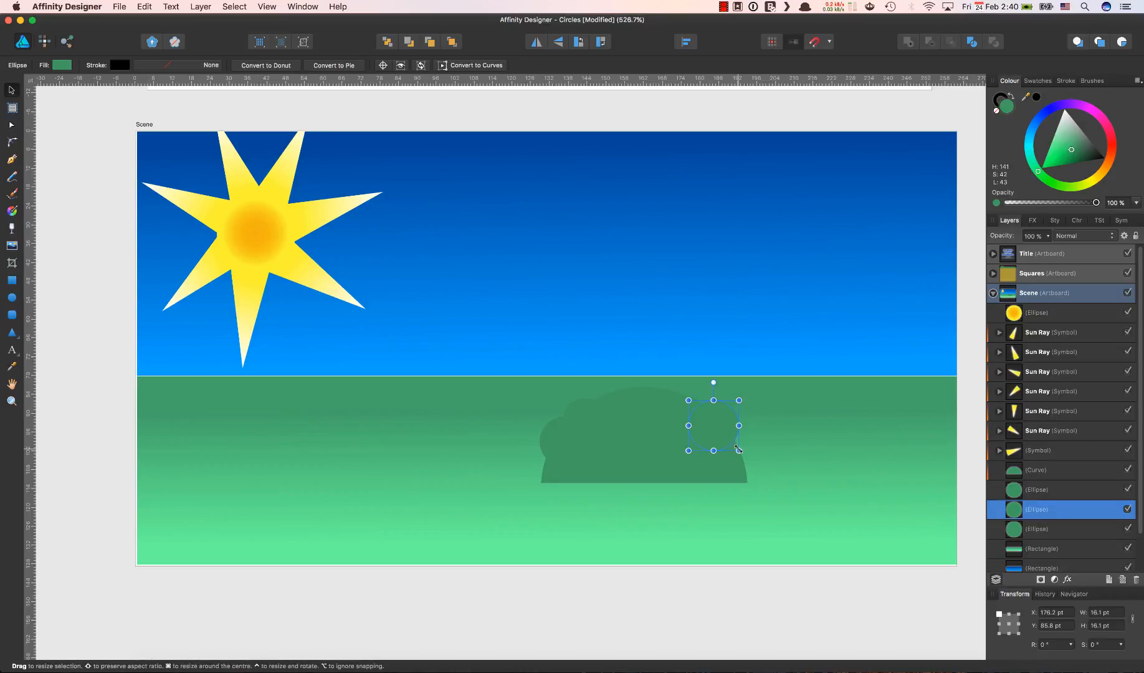
{"action": "left_click_drag", "start_coordinate": [738, 449], "coordinate": [749, 459]}
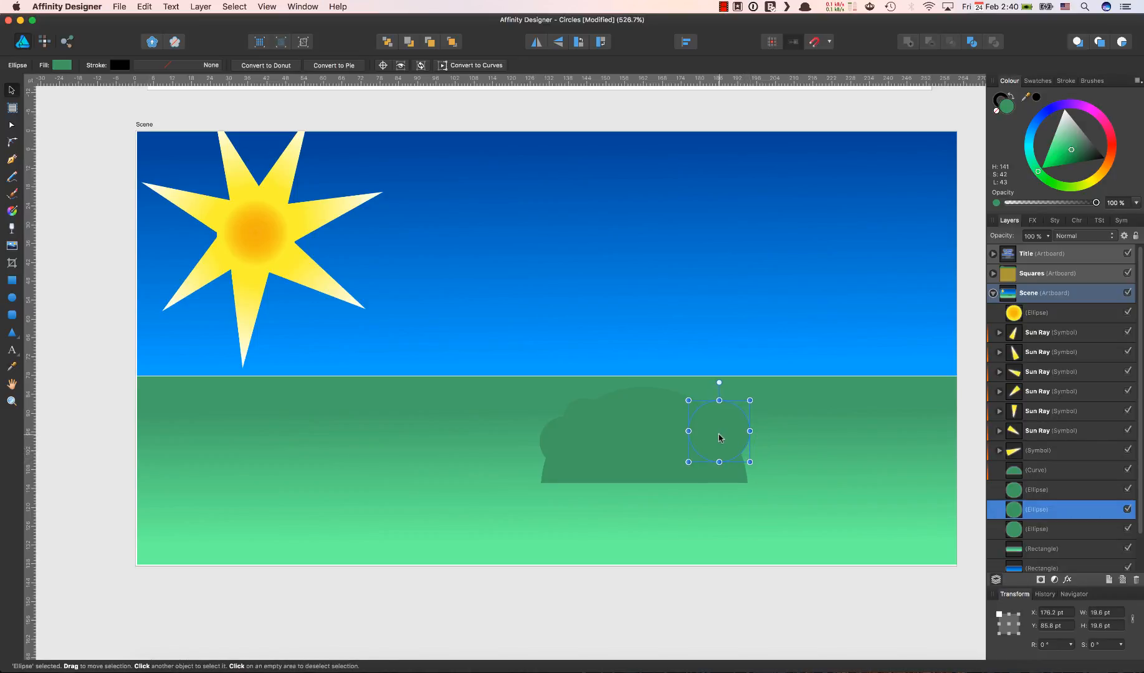
{"action": "left_click_drag", "start_coordinate": [721, 437], "coordinate": [715, 439]}
{"action": "left_click", "coordinate": [728, 566]}
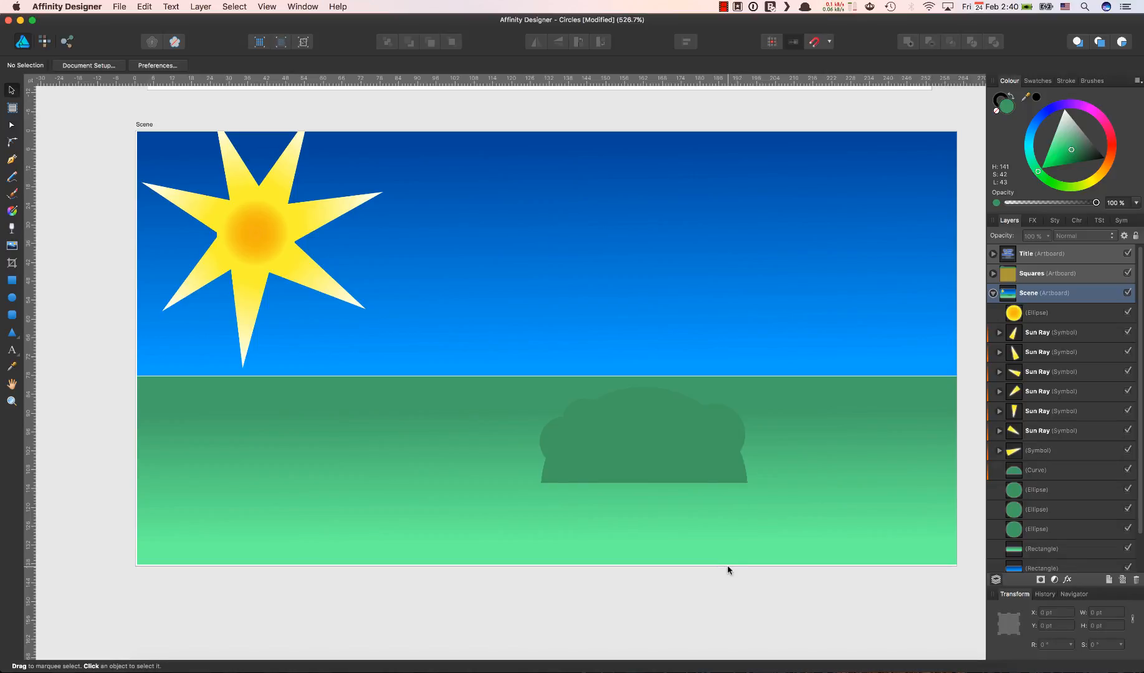
- Examine the half circle and the small circles of the bush by selecting each one in turn
{"action": "left_click", "coordinate": [660, 409]}
{"action": "left_click", "coordinate": [476, 450]}
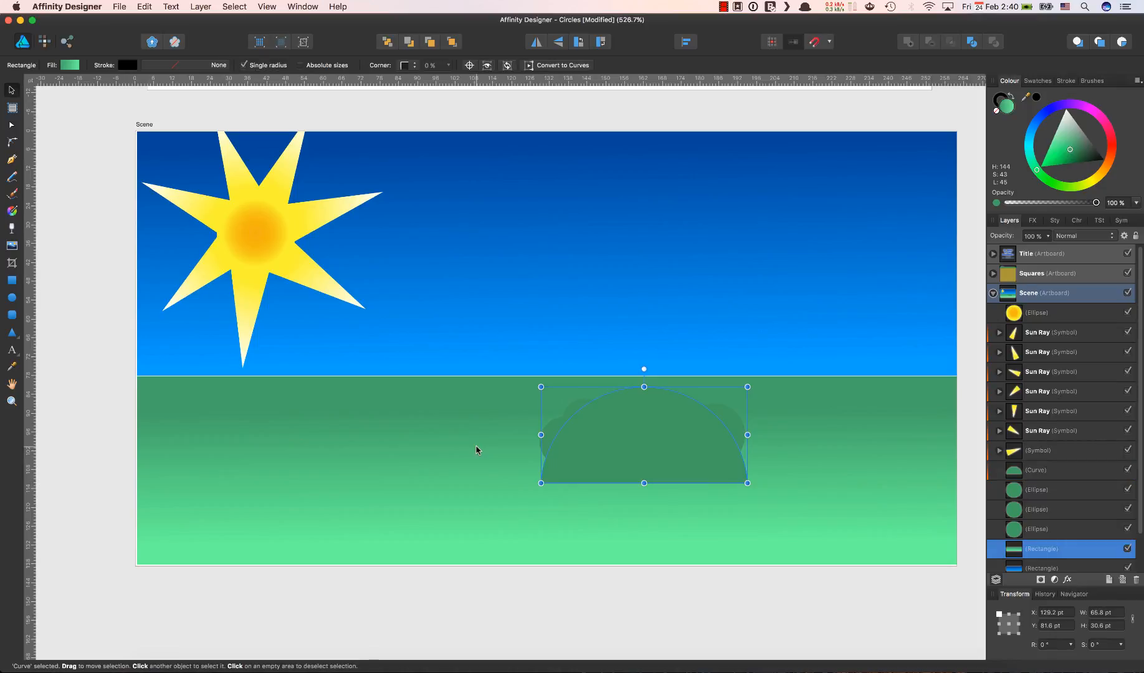
{"action": "left_click", "coordinate": [553, 437]}
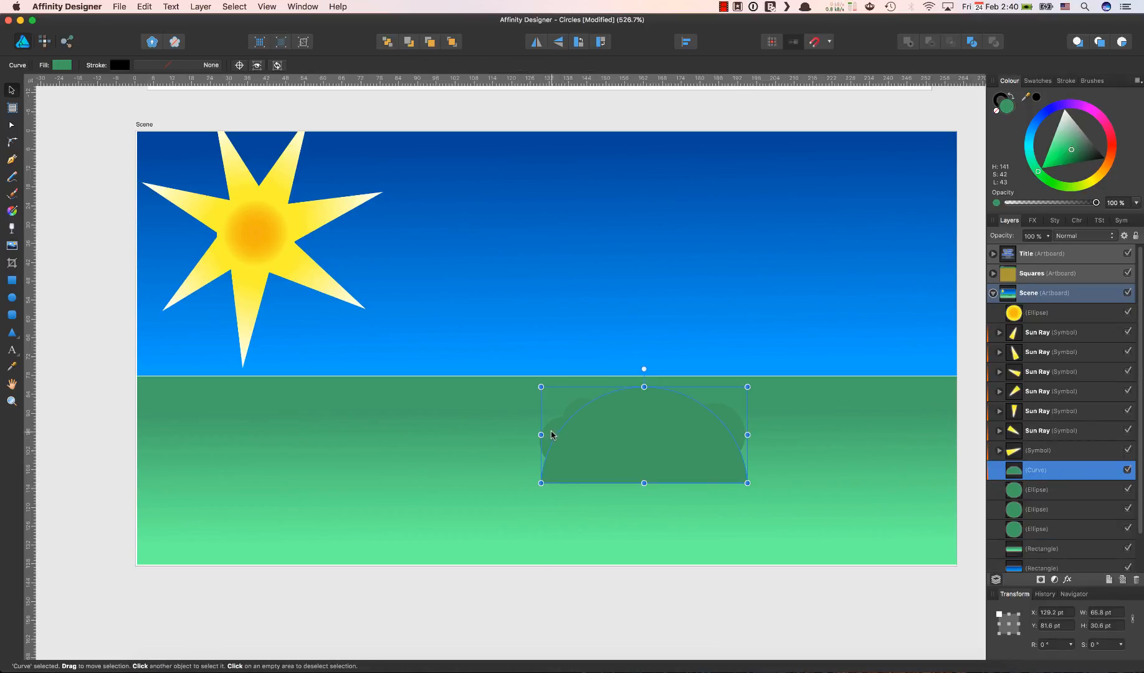
{"action": "left_click", "coordinate": [551, 434]}
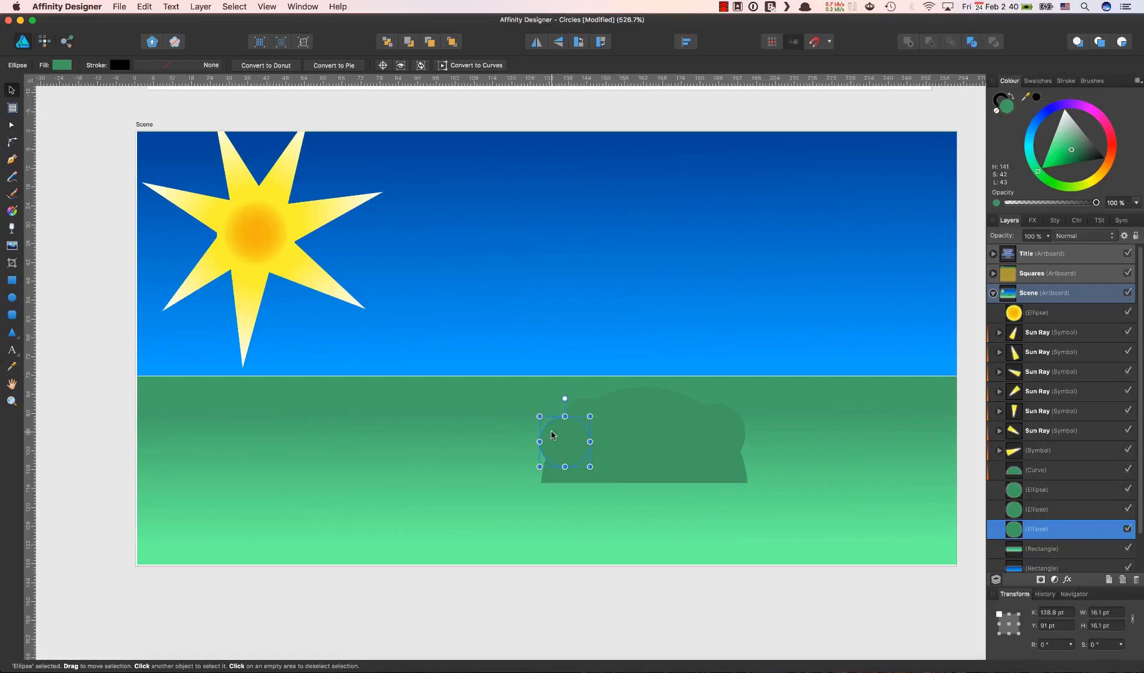
{"action": "left_click", "coordinate": [582, 406]}
{"action": "left_click", "coordinate": [656, 406]}
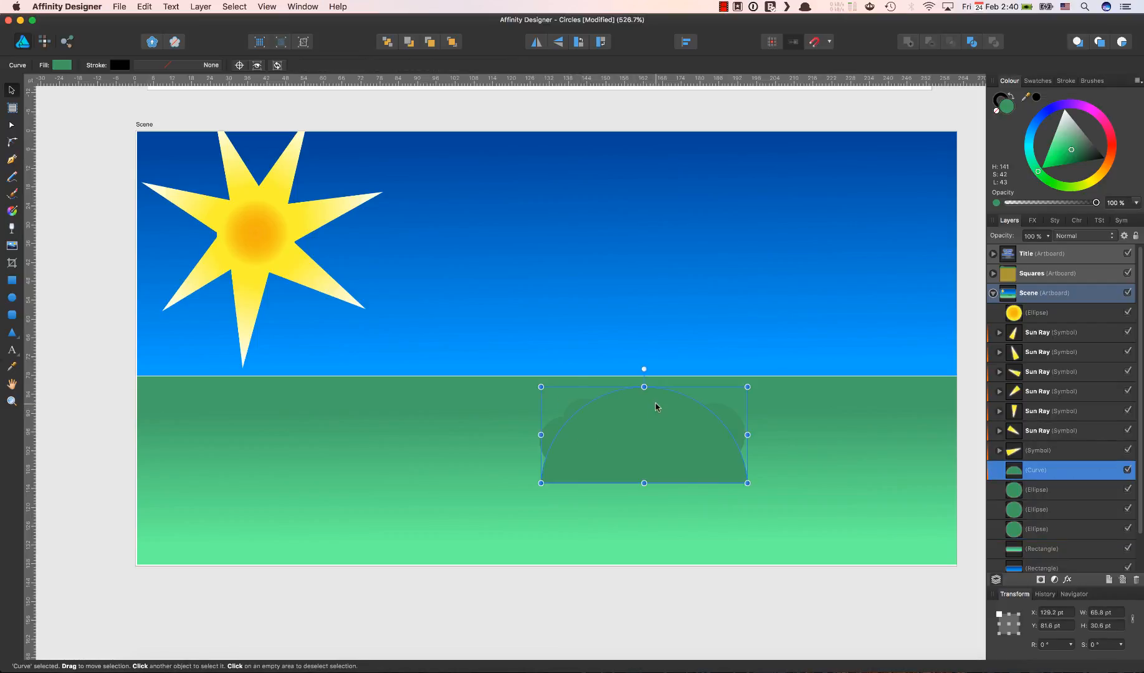
{"action": "left_click", "coordinate": [552, 432]}
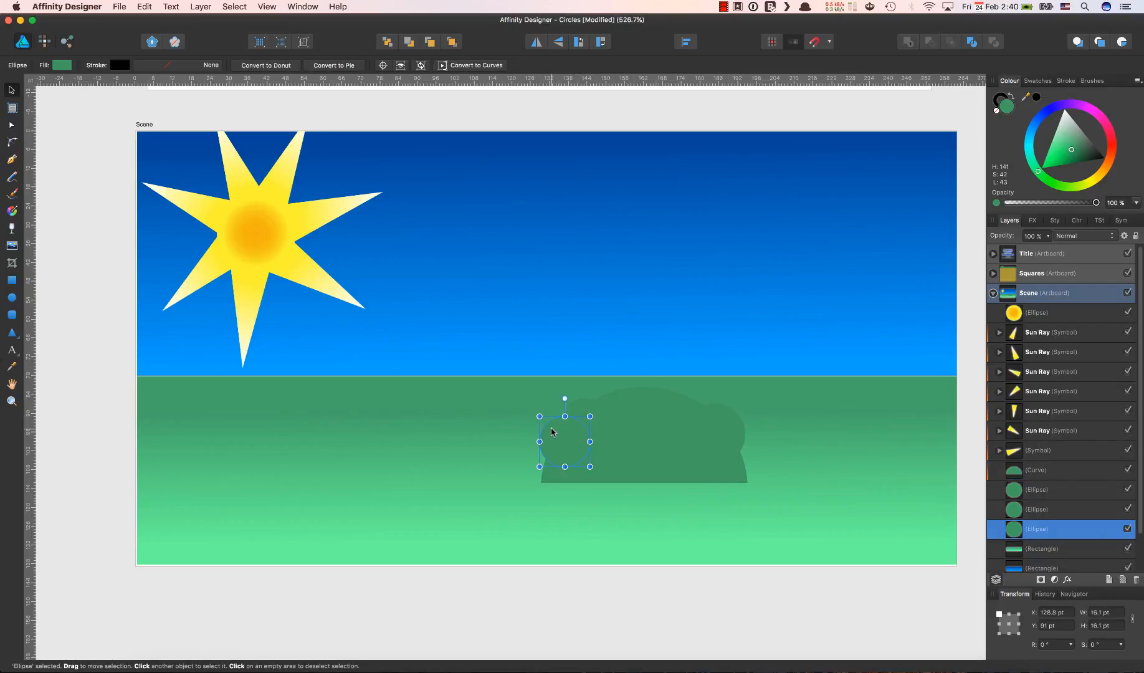
{"action": "left_click", "coordinate": [582, 404]}
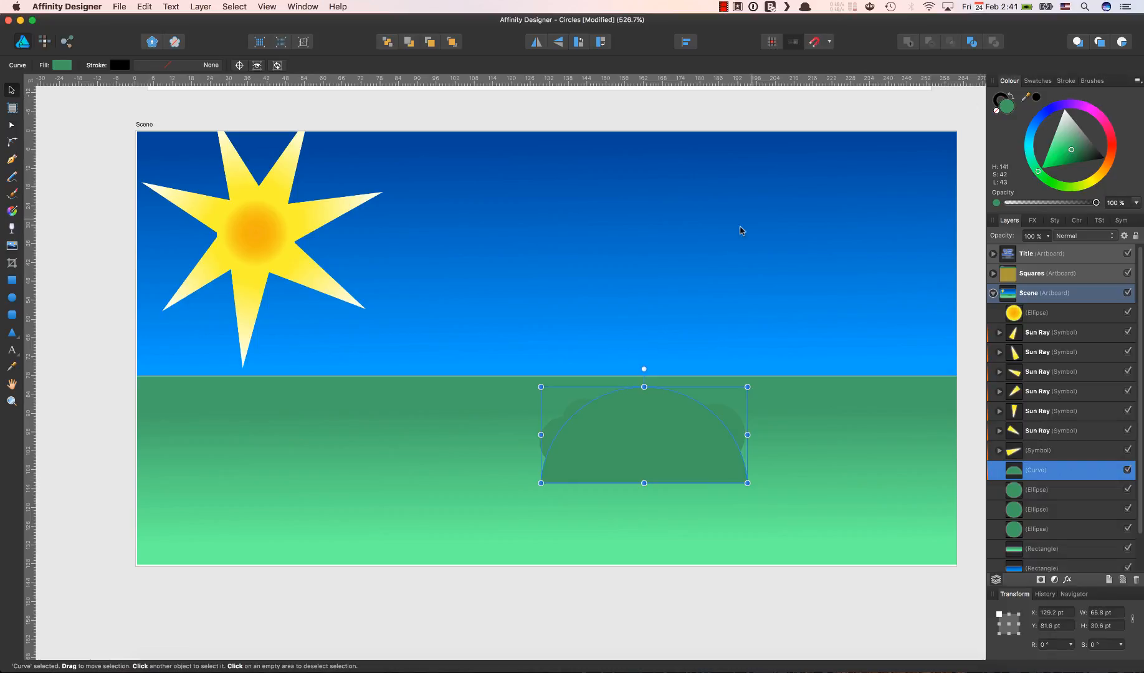
- Select the half circle with its three small circles and make the stroke the active colour
{"action": "left_click", "coordinate": [1045, 530], "text": "shift"}
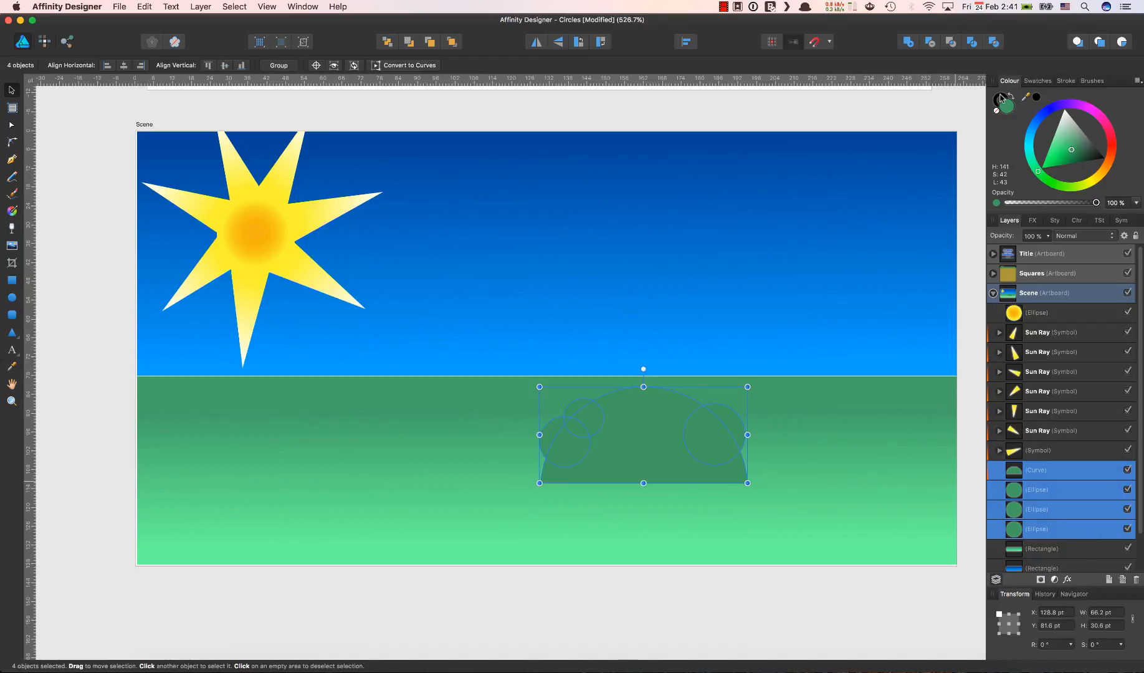
{"action": "left_click", "coordinate": [1000, 98]}
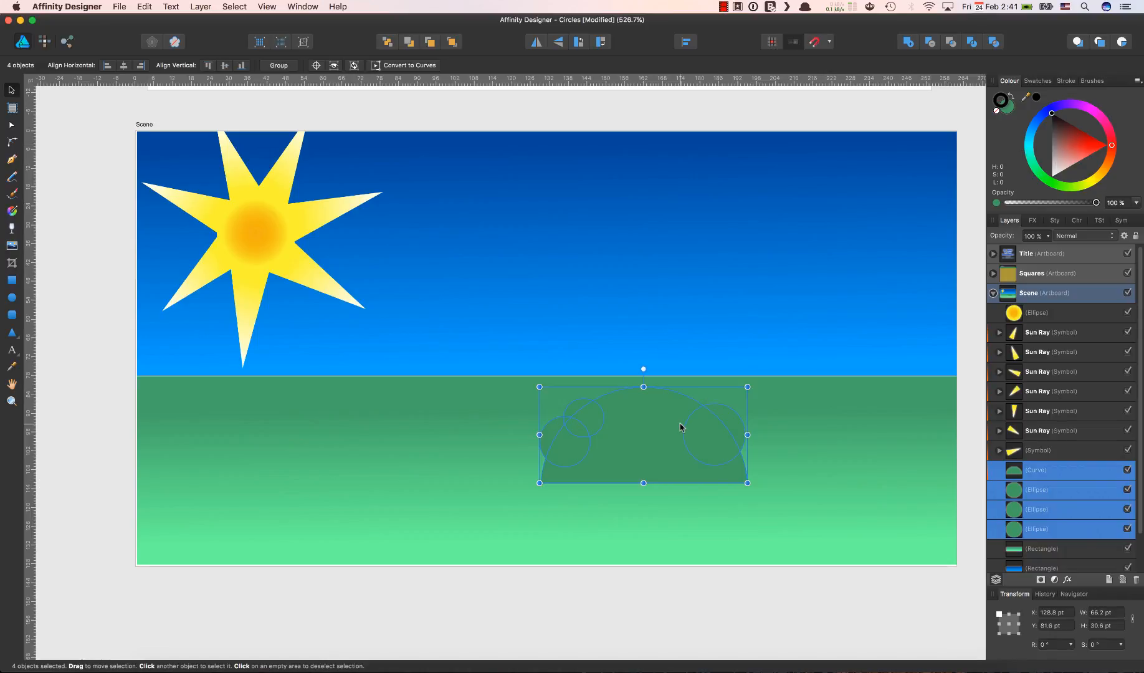
{"action": "left_click", "coordinate": [635, 478]}
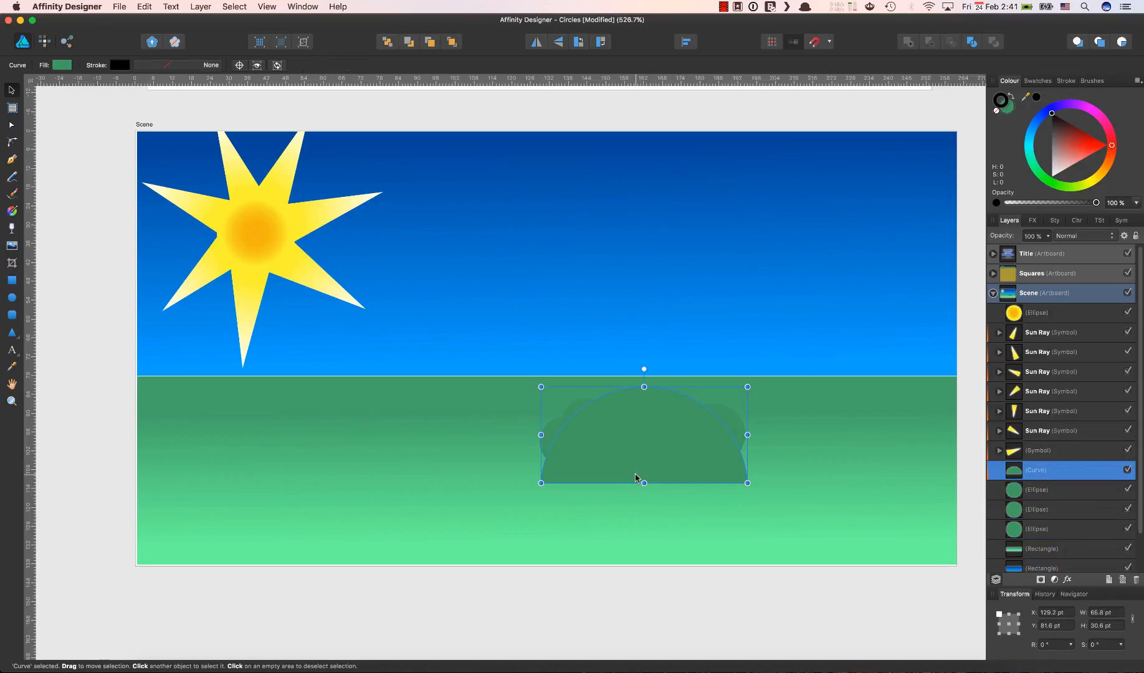
- Give the lowest small circle at the half circle's left edge a black 0.4 pt stroke
{"action": "left_click", "coordinate": [1044, 490]}
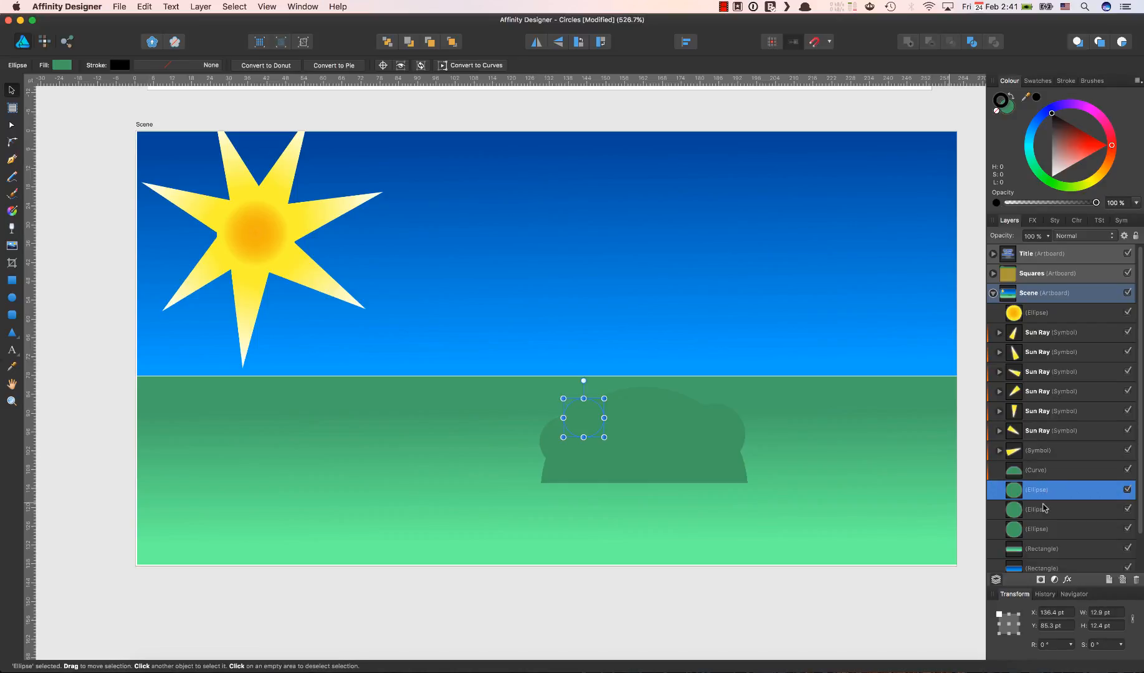
{"action": "left_click", "coordinate": [555, 437]}
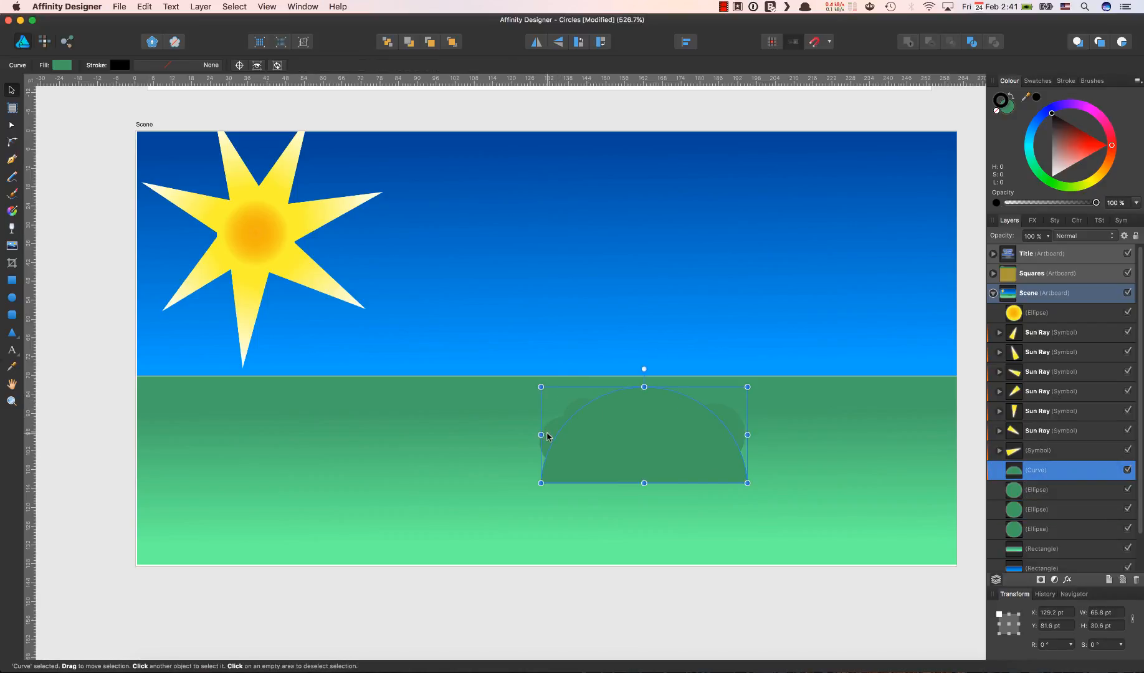
{"action": "left_click", "coordinate": [556, 432], "text": "alt"}
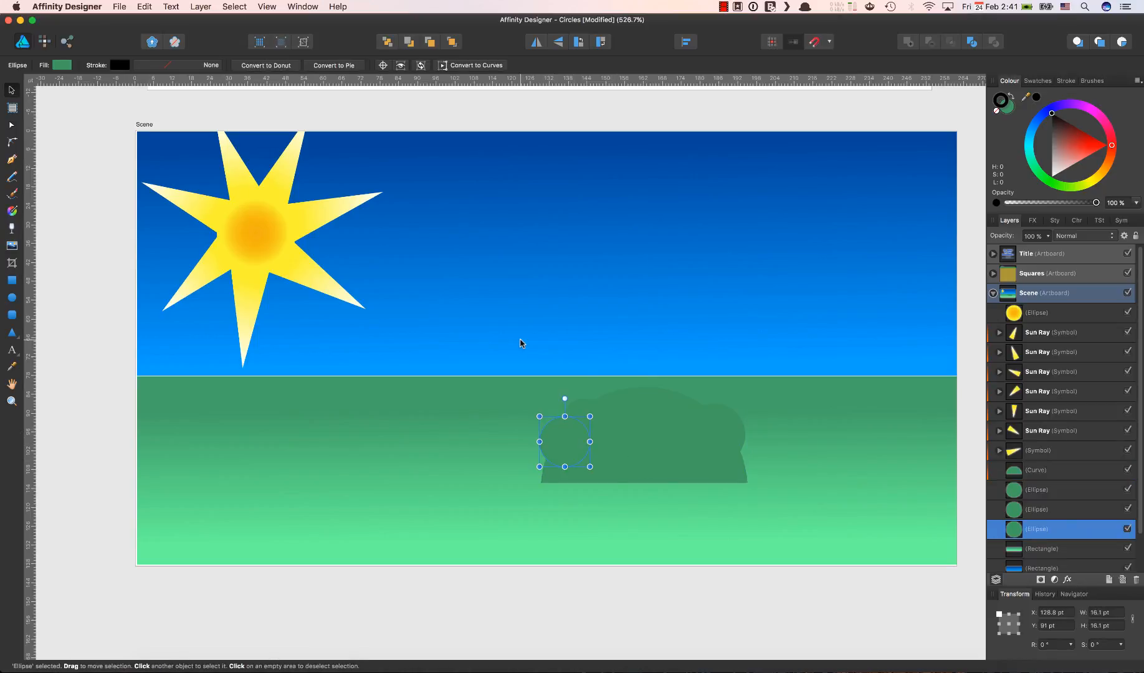
{"action": "left_click", "coordinate": [209, 66]}
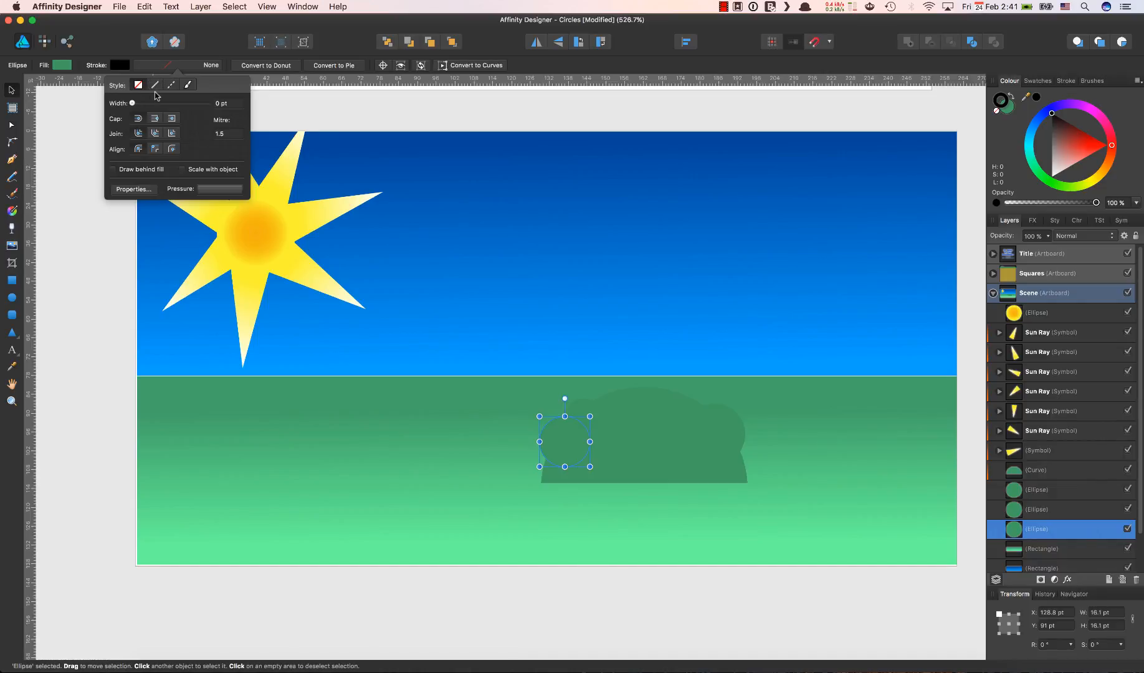
{"action": "left_click_drag", "start_coordinate": [133, 104], "coordinate": [140, 104]}
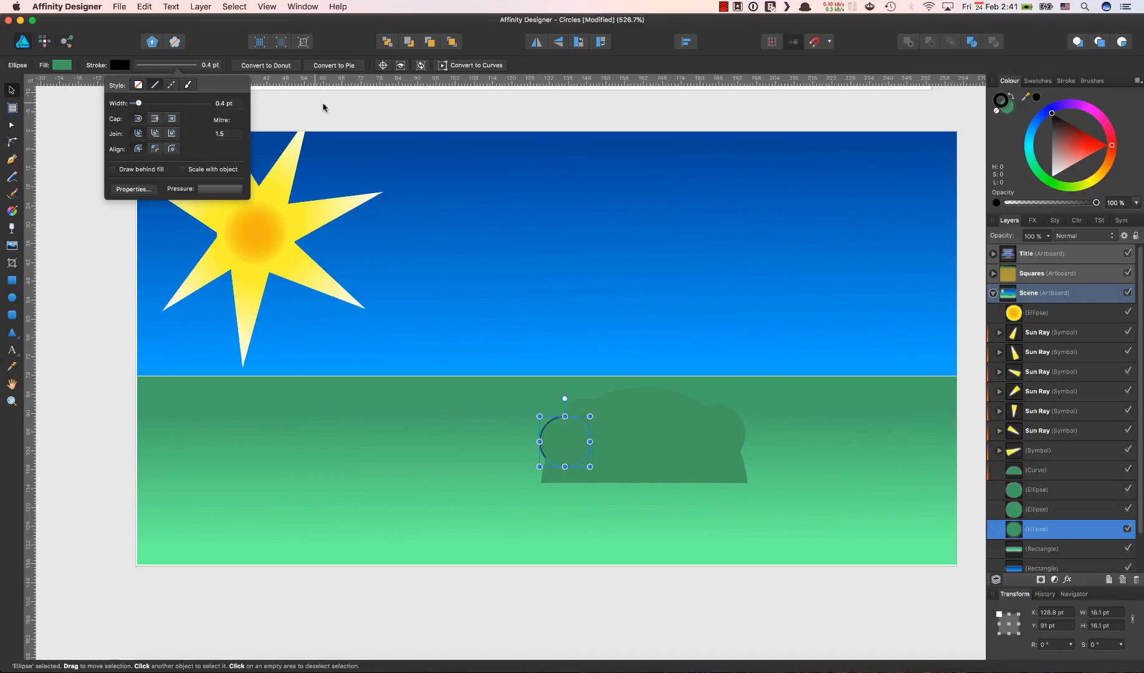
{"action": "left_click", "coordinate": [347, 107]}
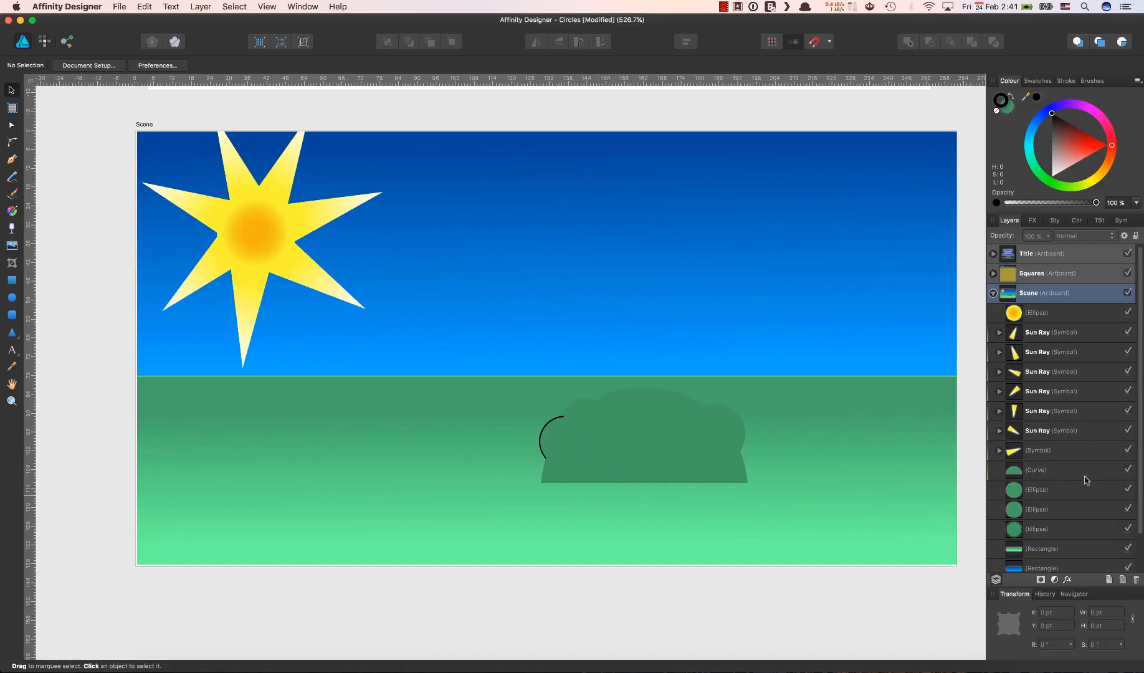
- Give the half-circle curve of the bush a black 0.4 pt stroke
{"action": "left_click", "coordinate": [1047, 474]}
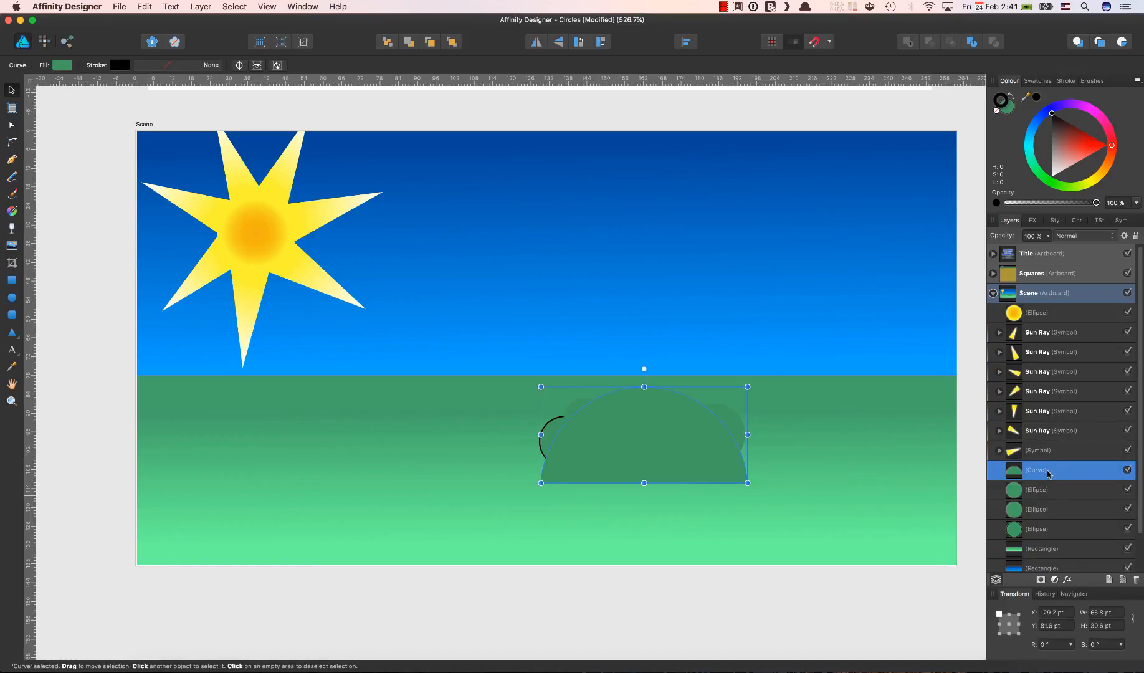
{"action": "left_click", "coordinate": [1042, 531], "text": "shift"}
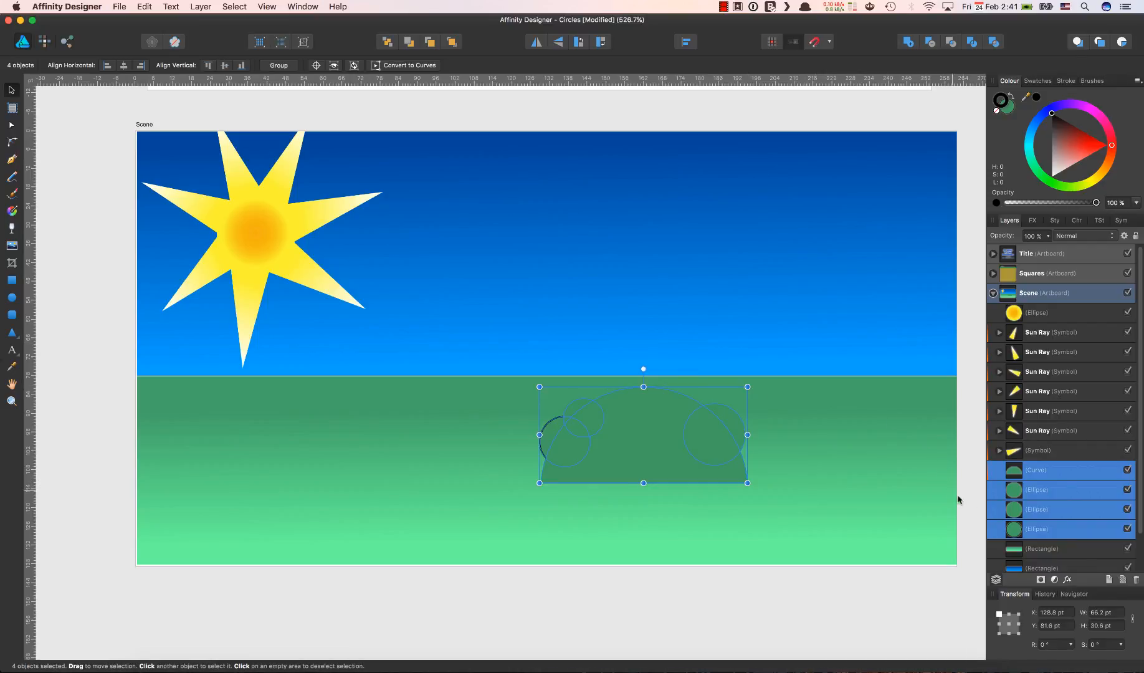
{"action": "left_click", "coordinate": [1064, 493]}
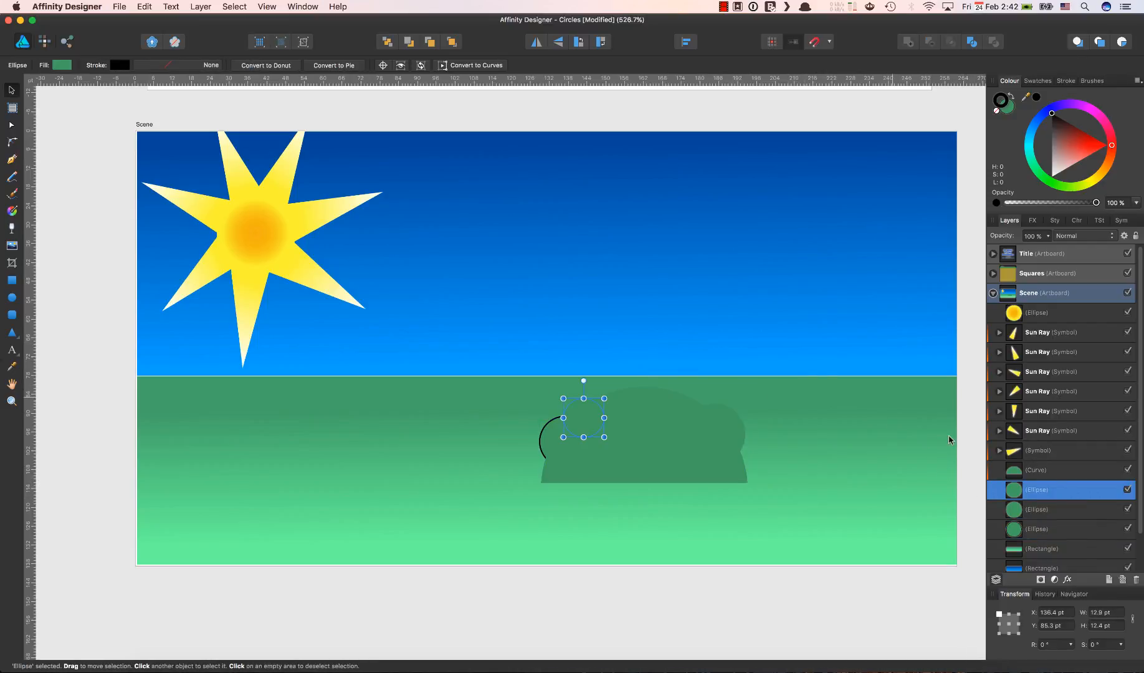
{"action": "left_click", "coordinate": [1053, 472]}
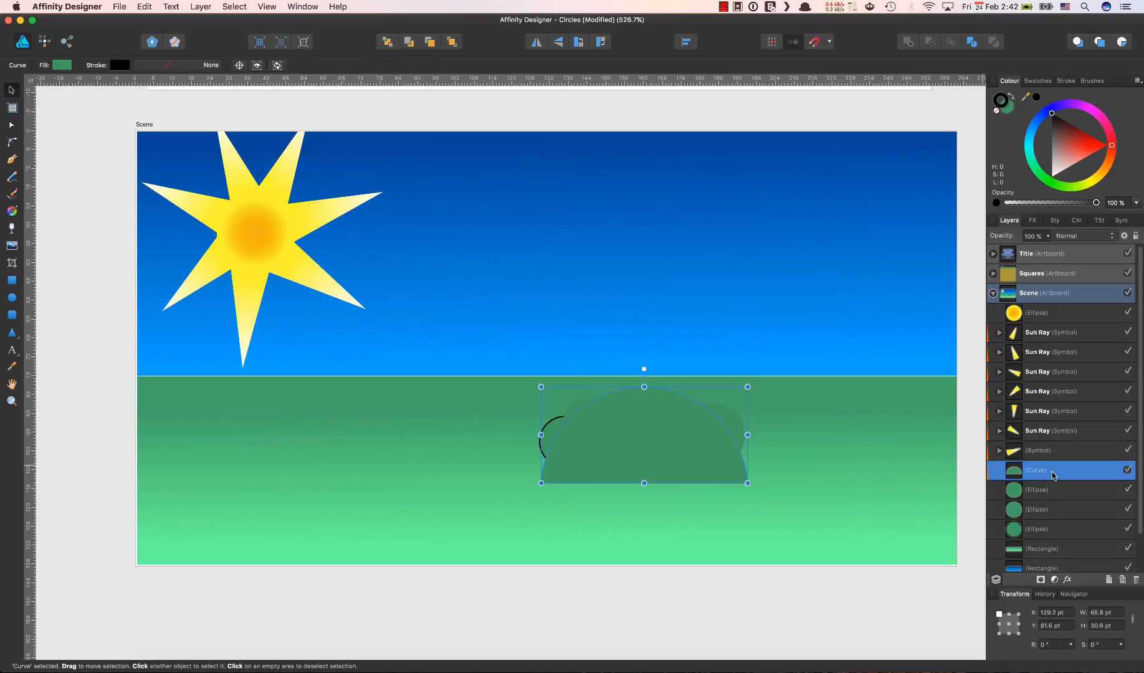
{"action": "left_click", "coordinate": [203, 65]}
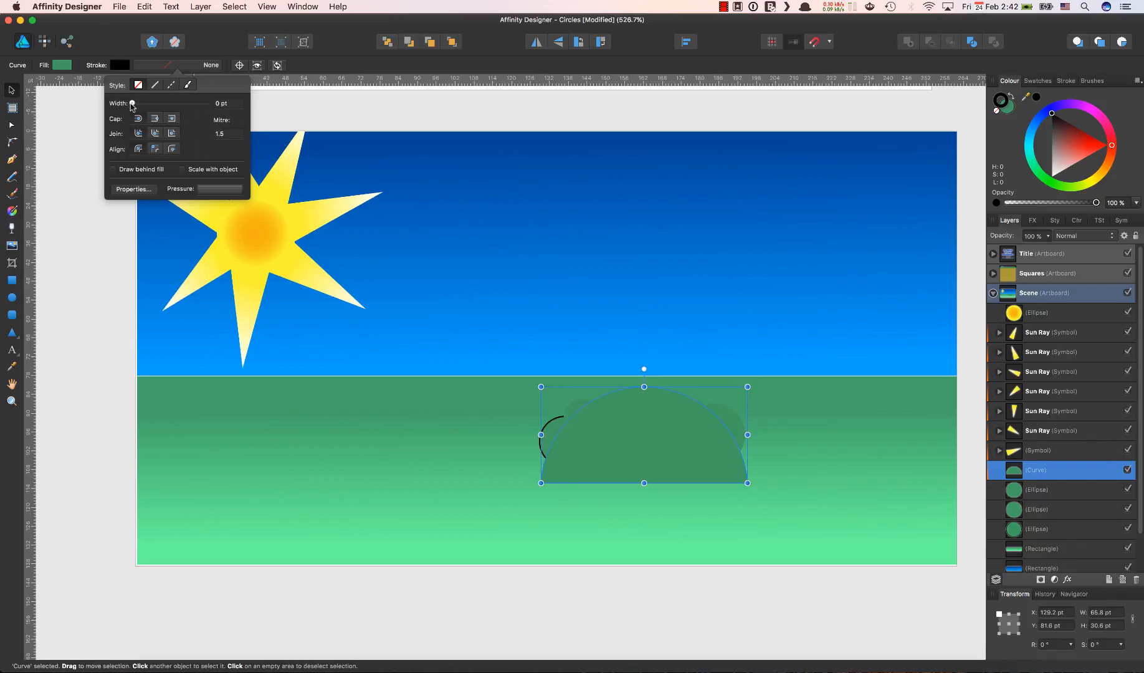
{"action": "left_click_drag", "start_coordinate": [132, 103], "coordinate": [139, 104]}
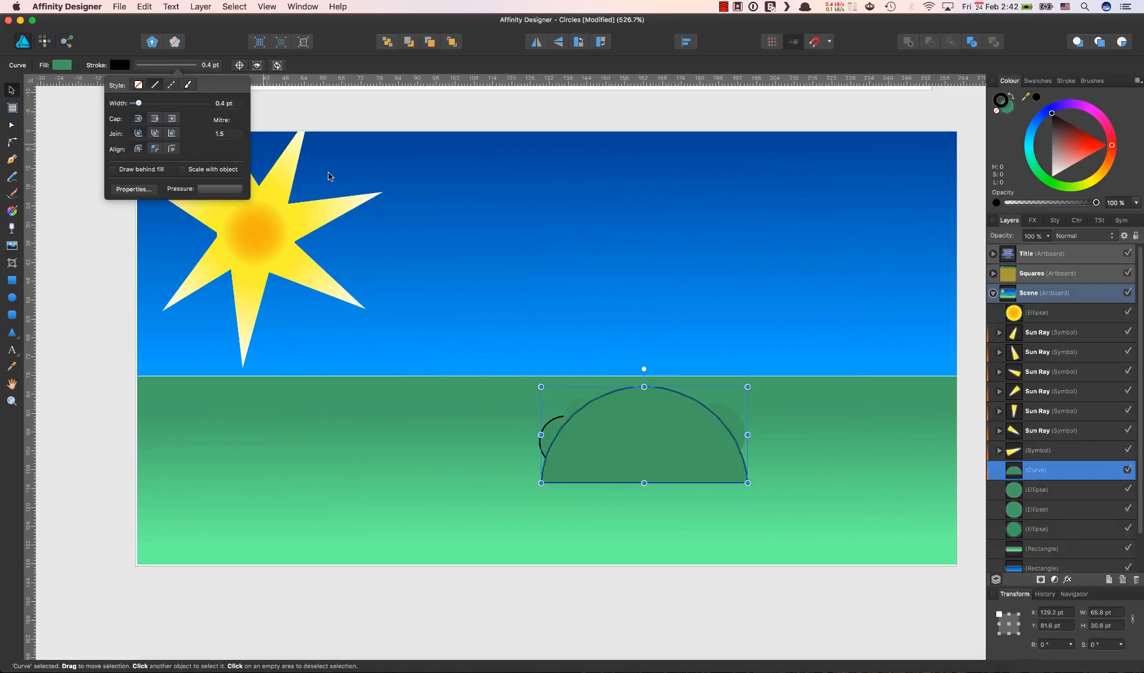
{"action": "left_click", "coordinate": [827, 472]}
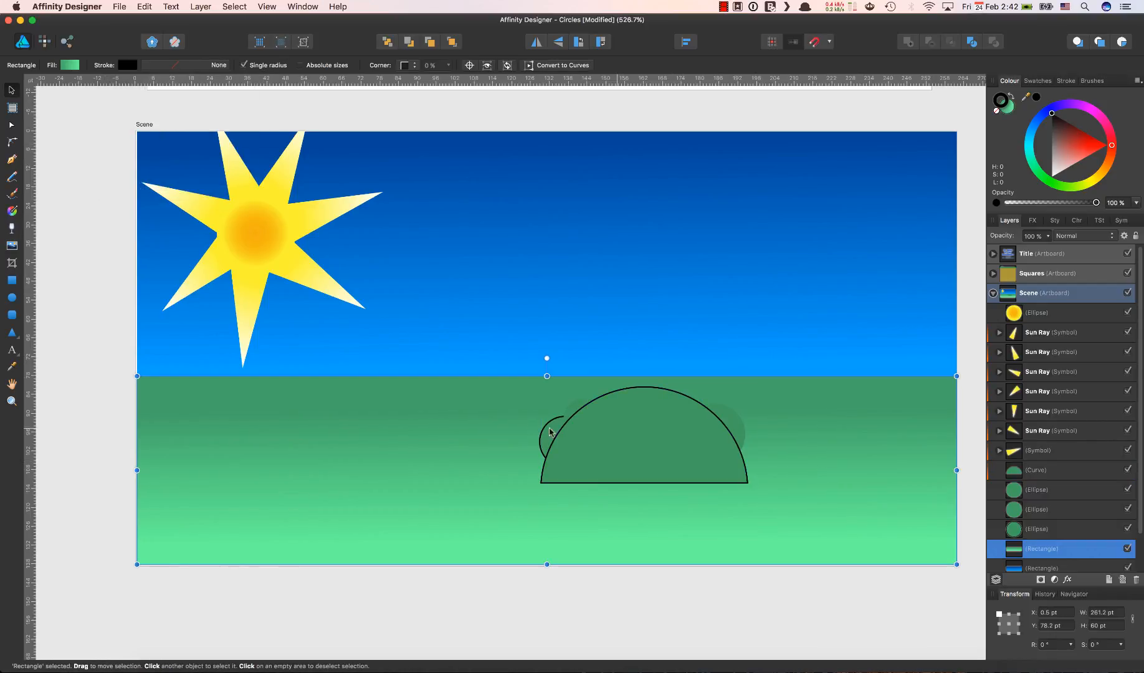
- Merge the half-circle curve and the three small circles into one bush shape with the Add operation
{"action": "left_click", "coordinate": [576, 411]}
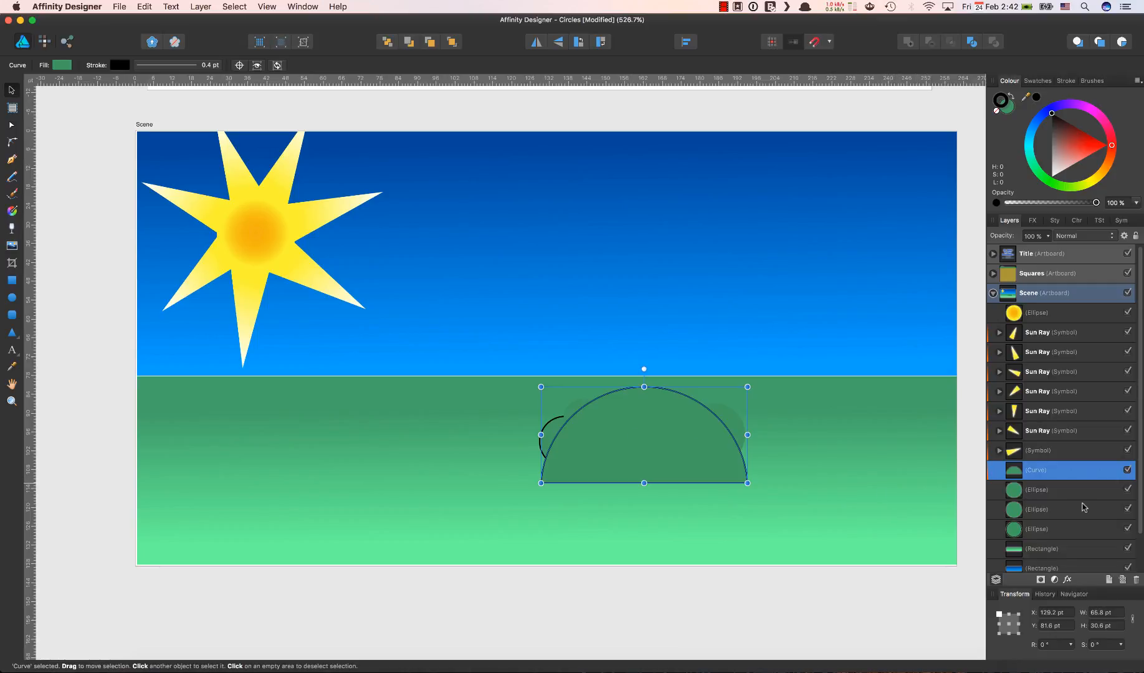
{"action": "double_click", "coordinate": [1054, 529]}
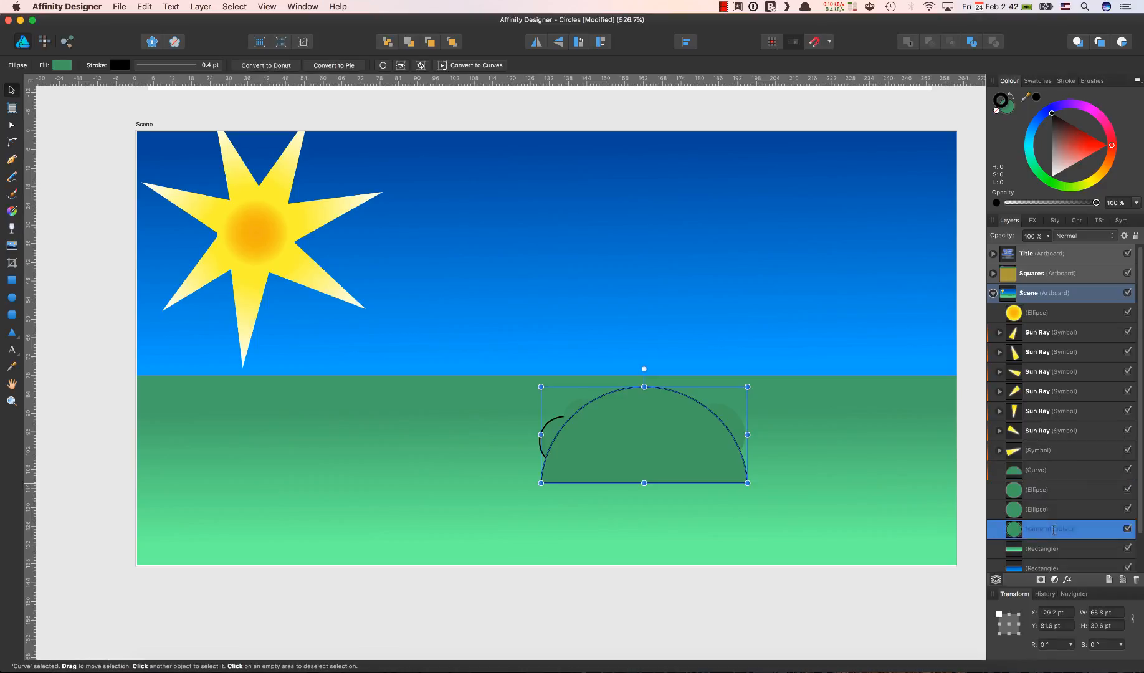
{"action": "left_click", "coordinate": [994, 534]}
{"action": "left_click", "coordinate": [1045, 471], "text": "shift"}
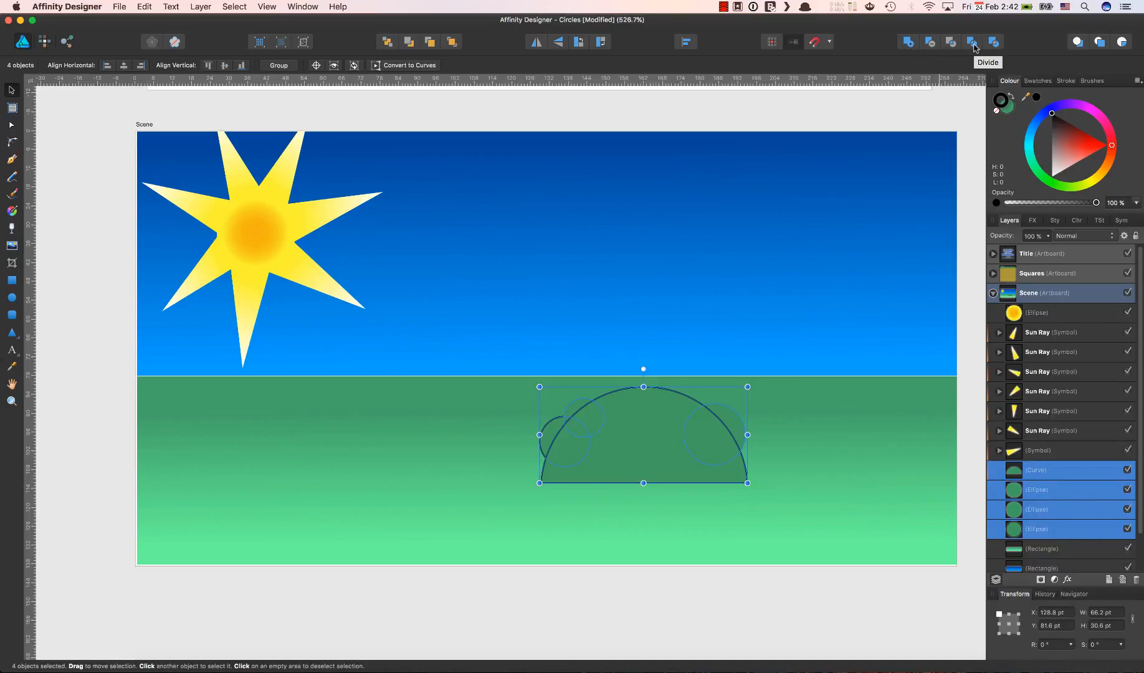
{"action": "left_click", "coordinate": [908, 43]}
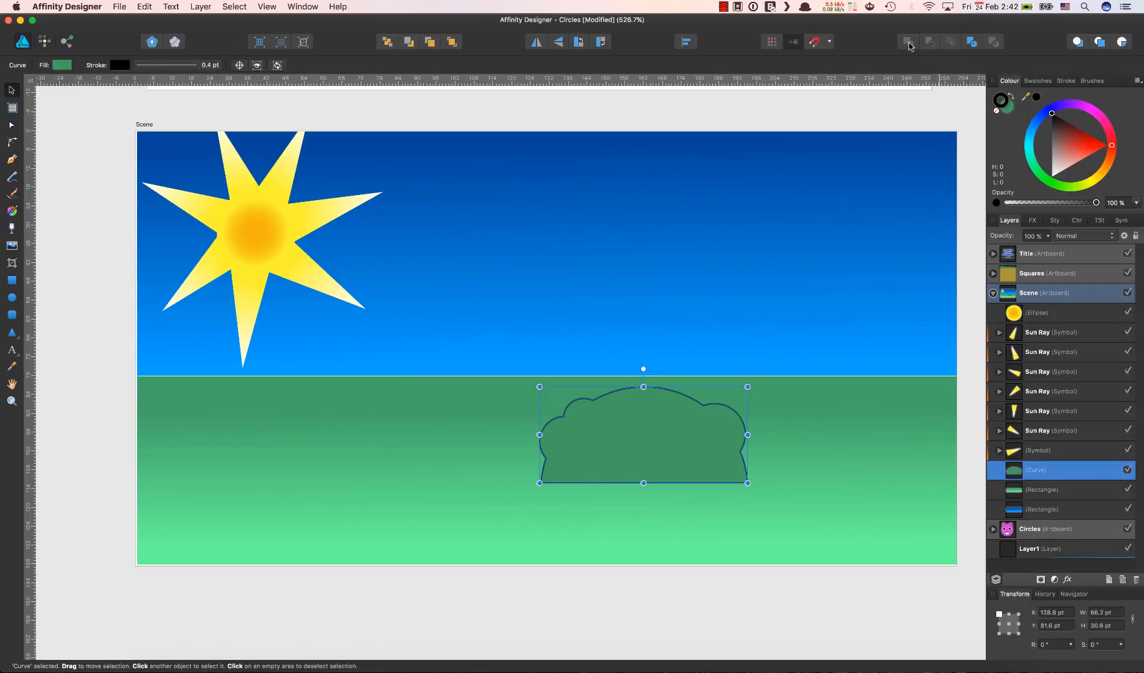
{"action": "left_click", "coordinate": [897, 514]}
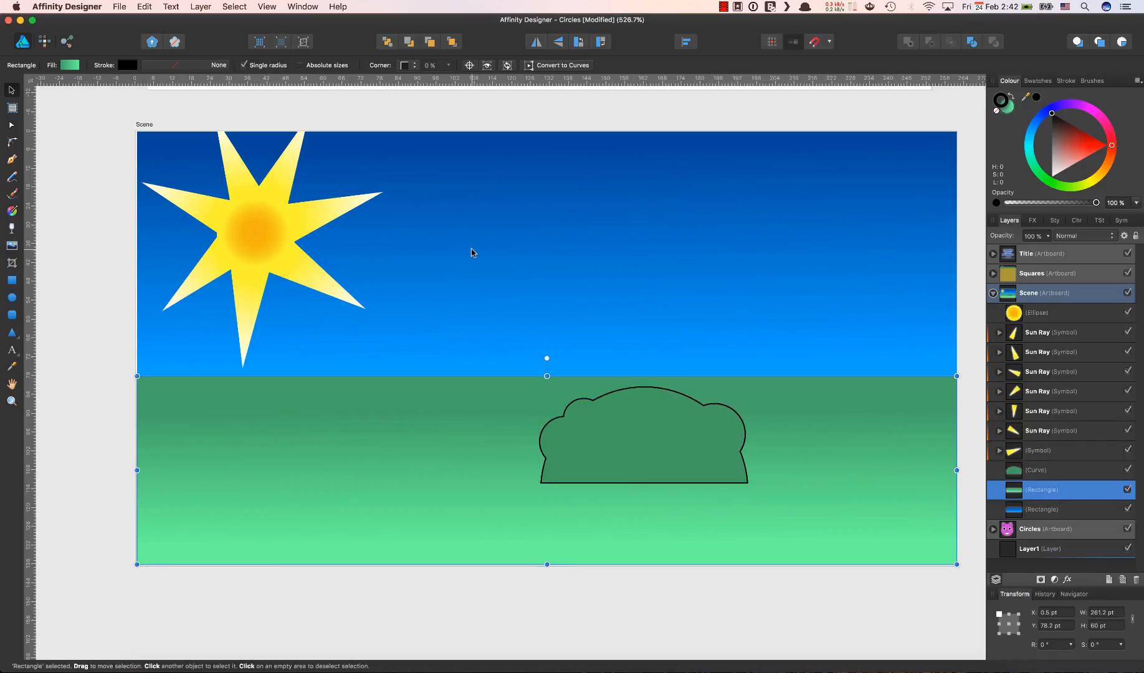
- Set the merged bush's outline to a stroke width of 0.3 pt
{"action": "left_click", "coordinate": [626, 438]}
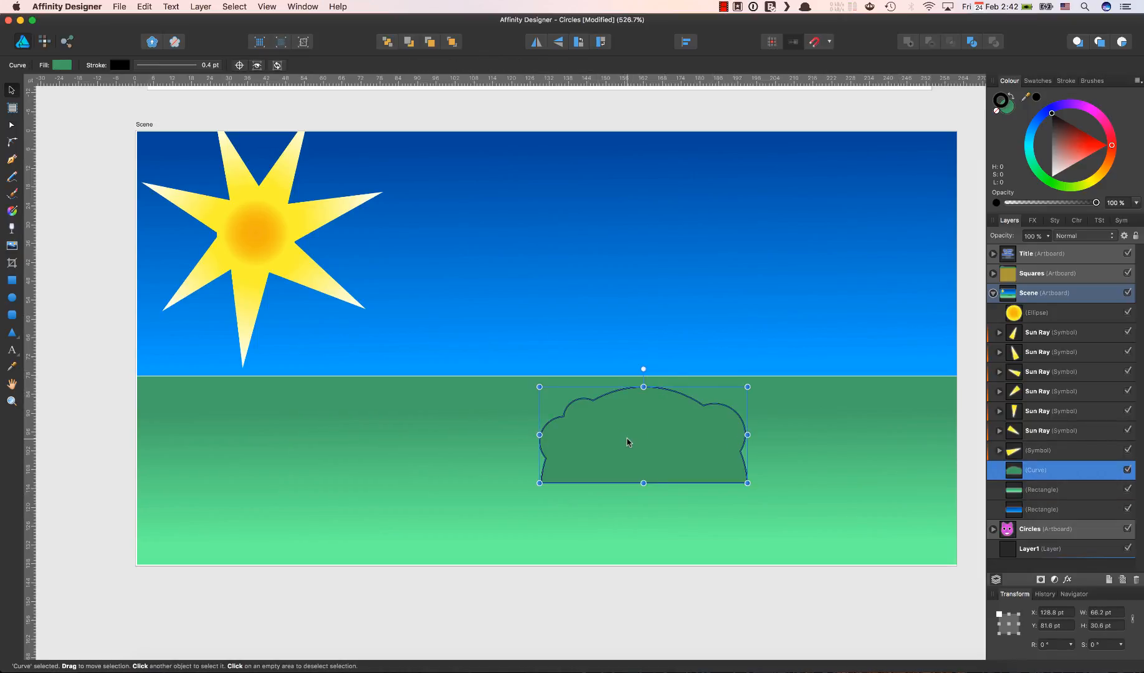
{"action": "left_click", "coordinate": [194, 68]}
{"action": "left_click_drag", "start_coordinate": [138, 104], "coordinate": [134, 105]}
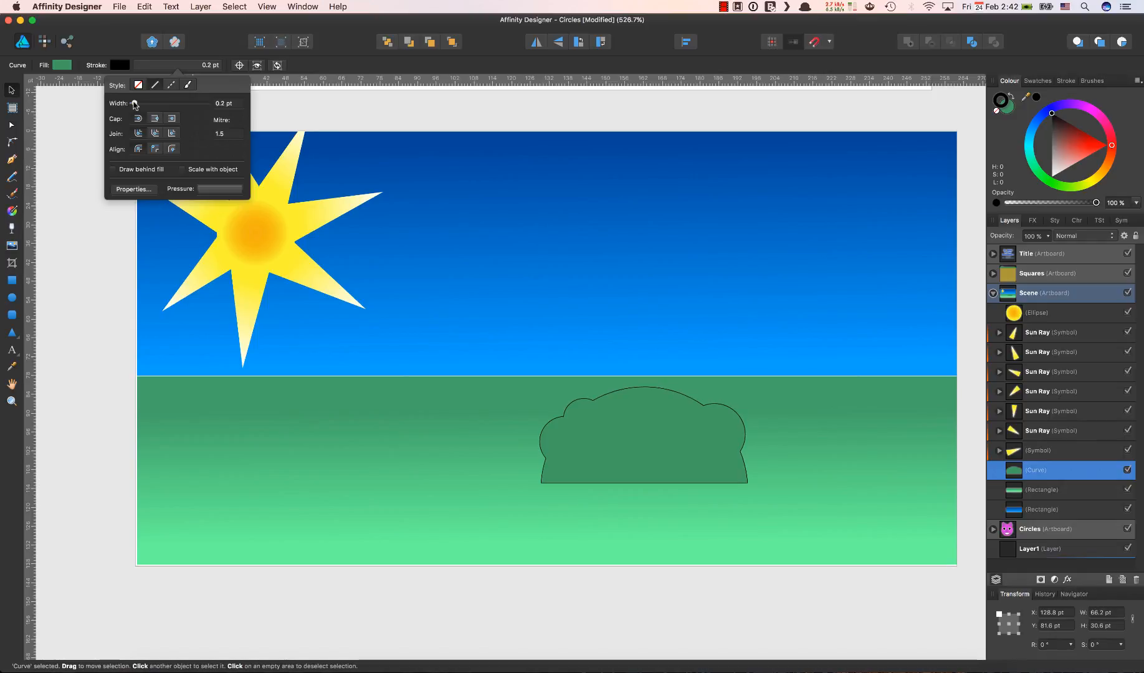
{"action": "left_click_drag", "start_coordinate": [134, 104], "coordinate": [137, 104]}
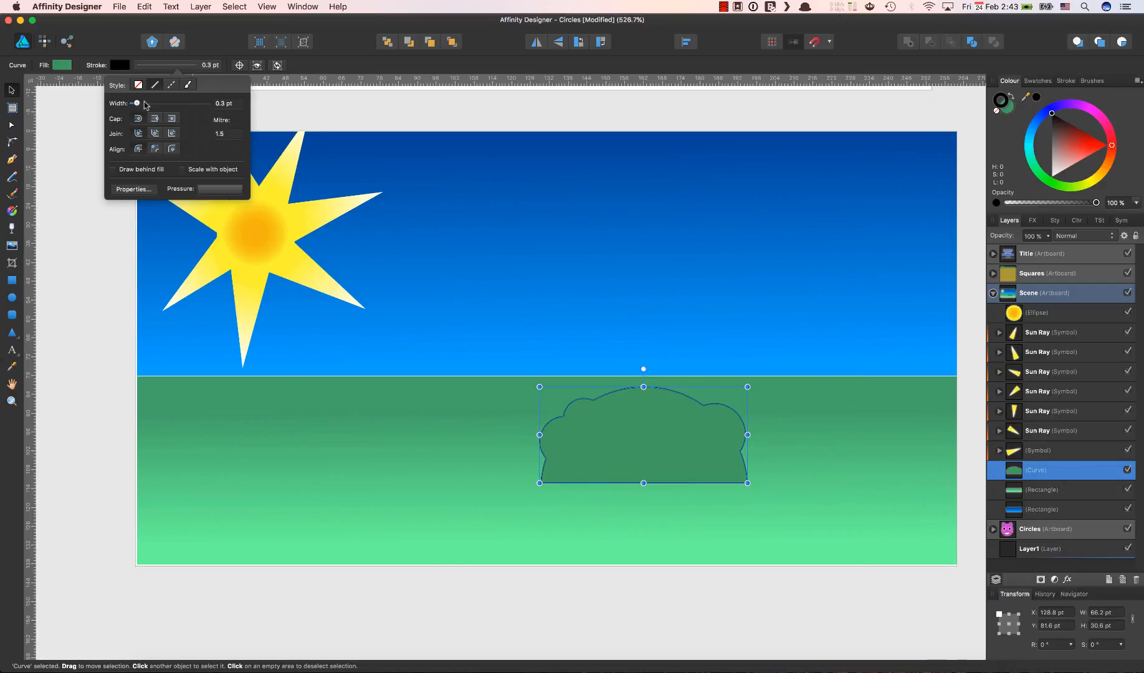
{"action": "left_click", "coordinate": [409, 116]}
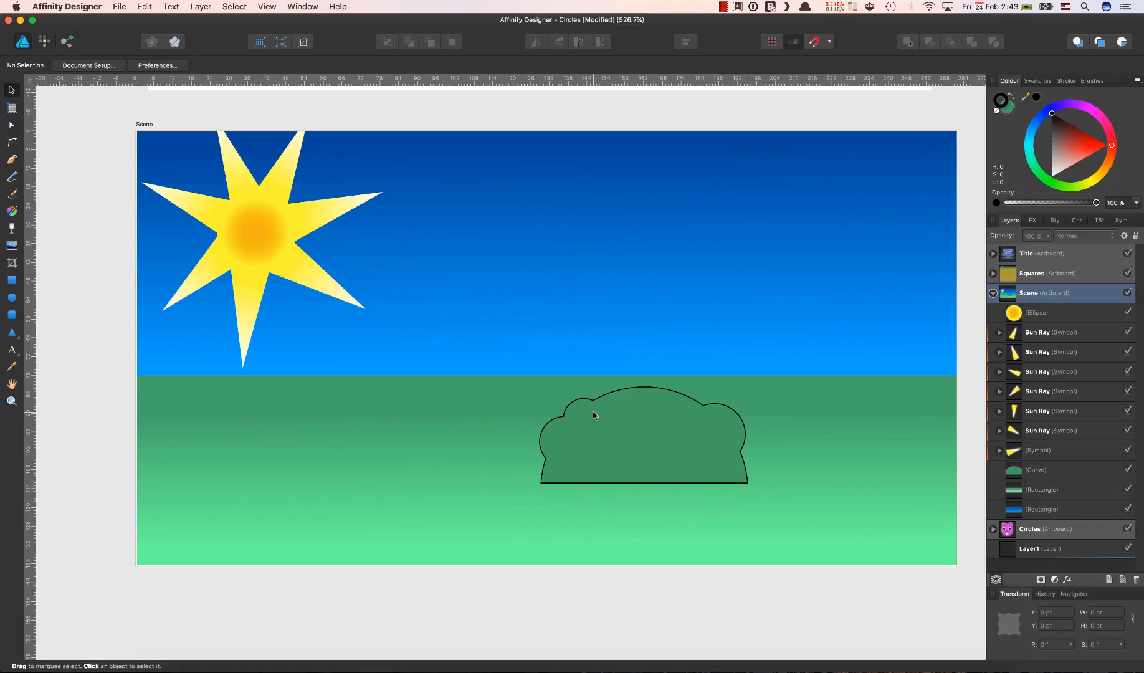
{"action": "left_click", "coordinate": [545, 437]}
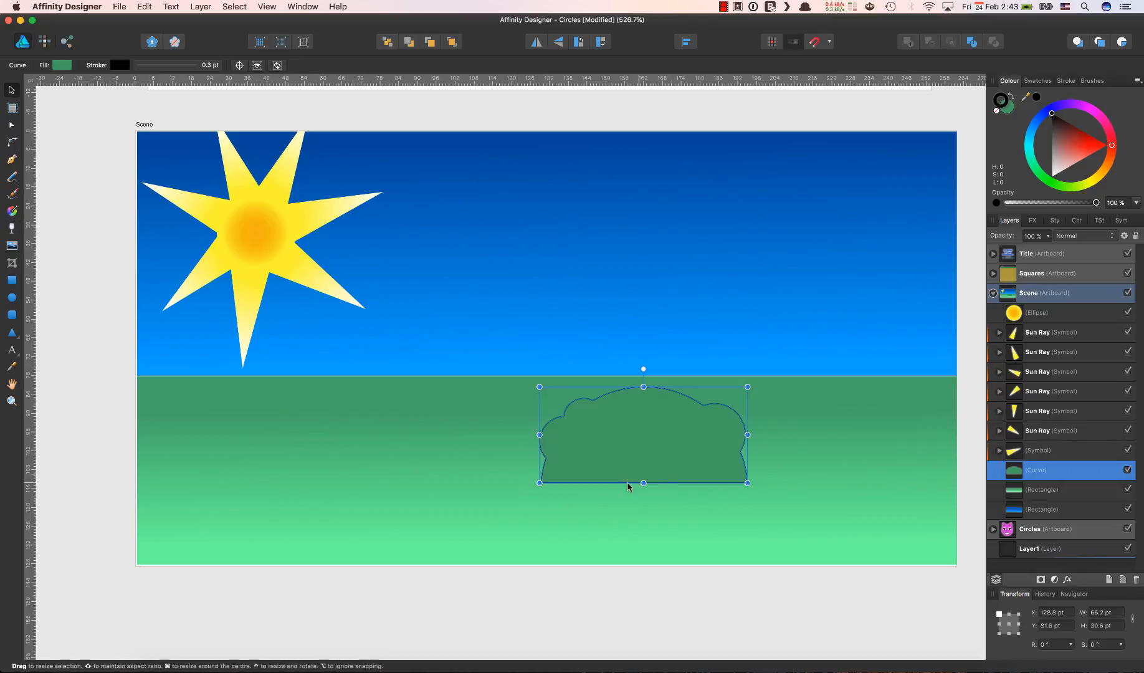
{"action": "left_click", "coordinate": [469, 527]}
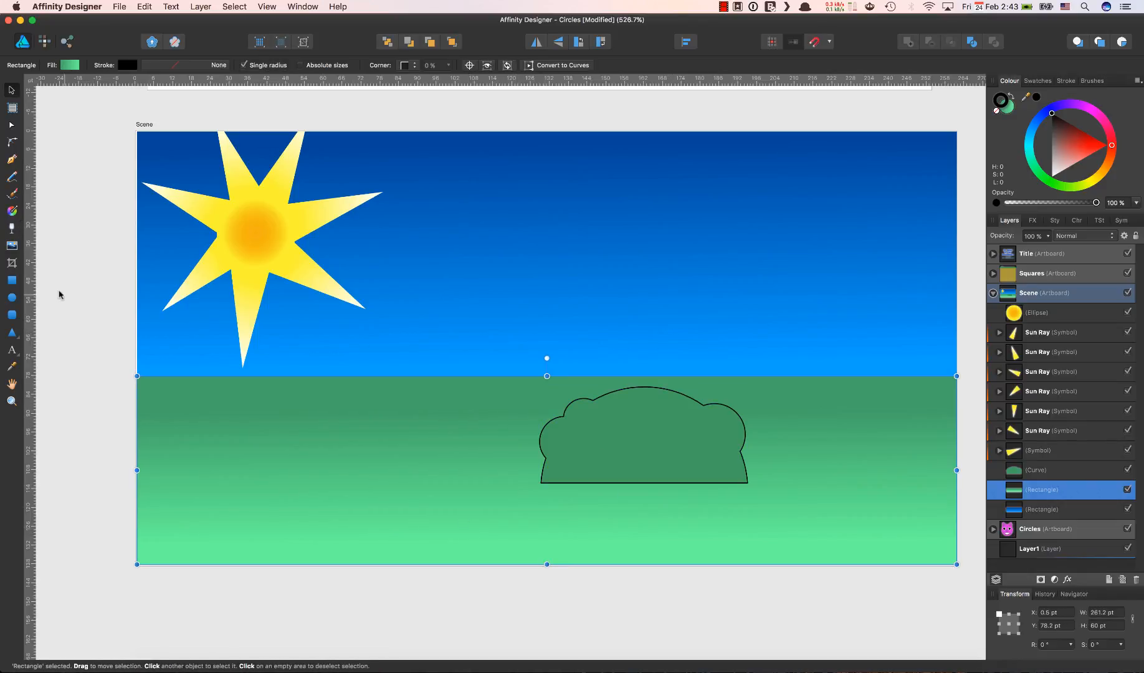
{"action": "left_click", "coordinate": [12, 299]}
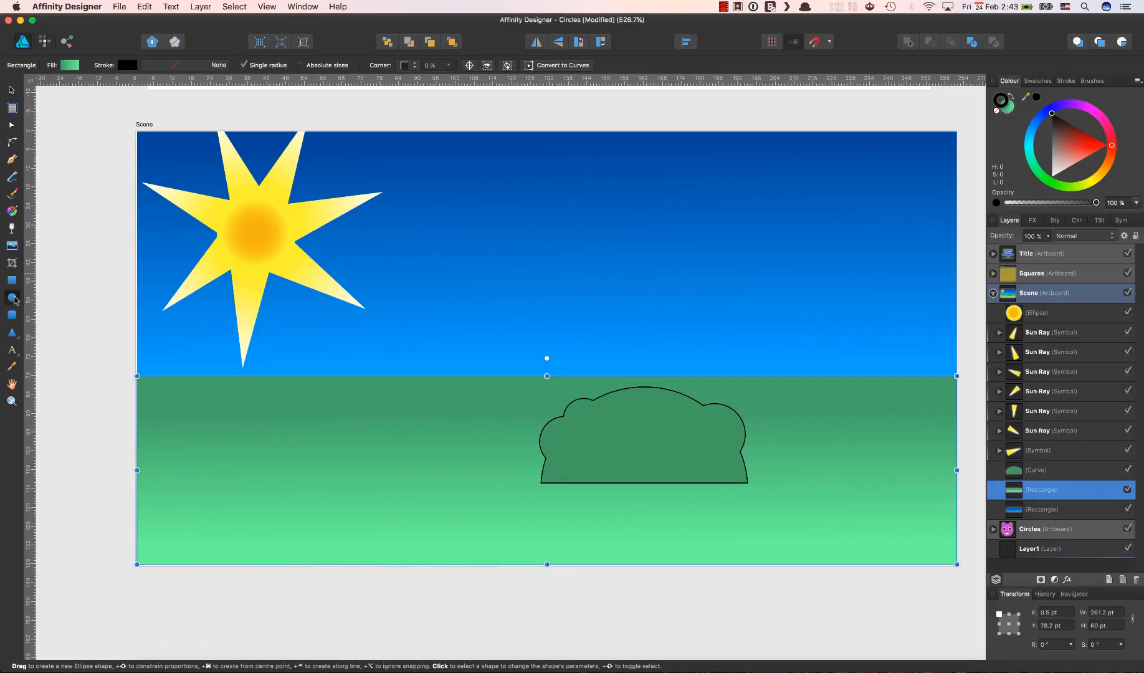
{"action": "left_click", "coordinate": [11, 92]}
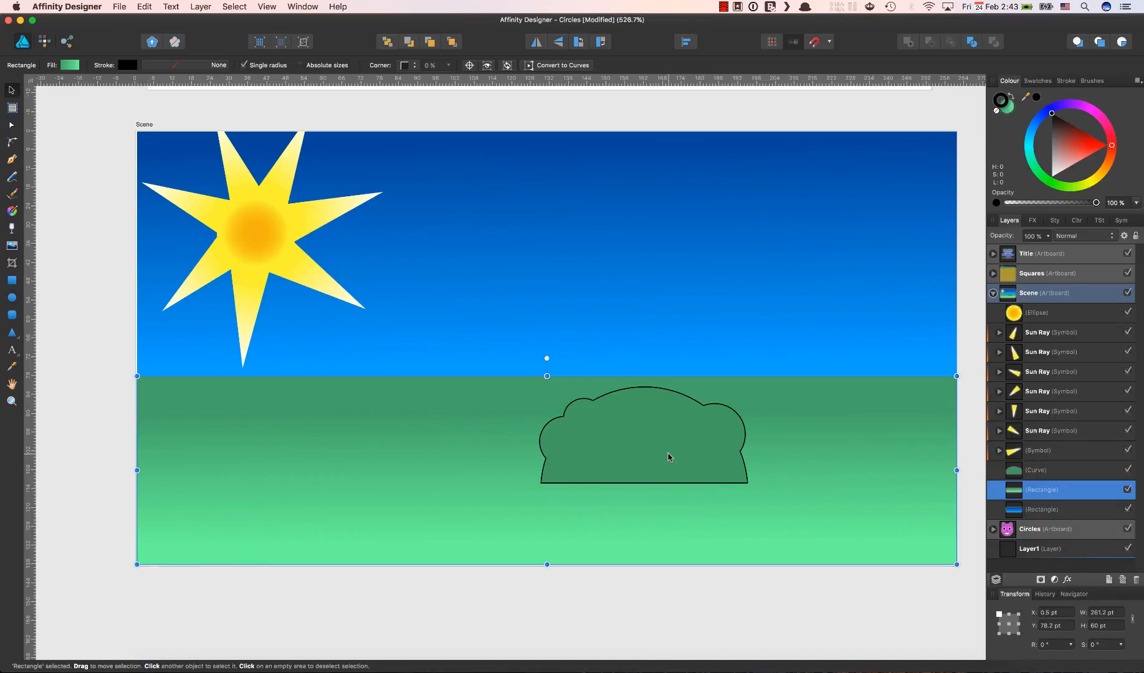
- Rename the merged bush curve's layer as Bush
{"action": "left_click", "coordinate": [1052, 472]}
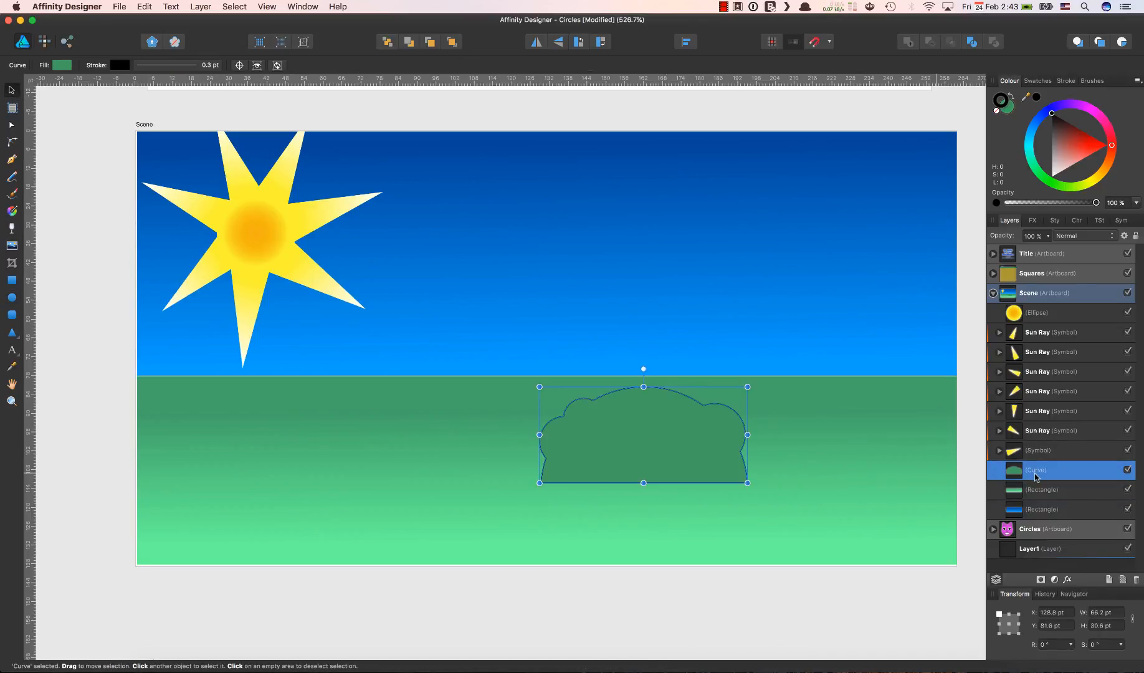
{"action": "double_click", "coordinate": [1035, 474]}
{"action": "type", "text": "Bush"}
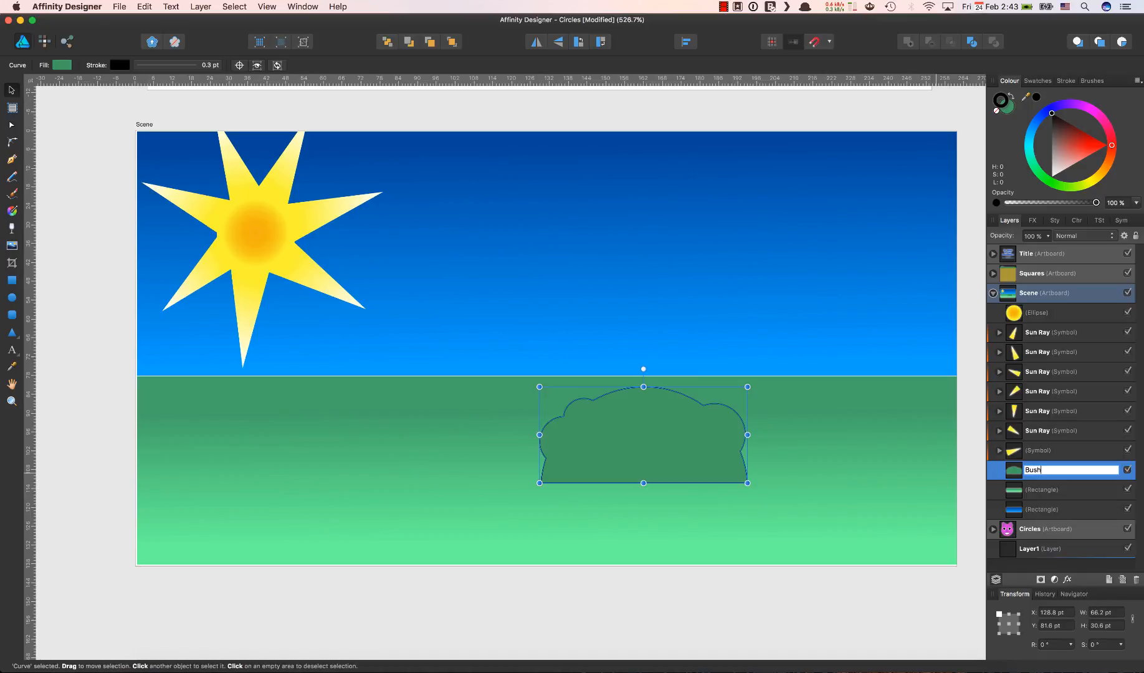
{"action": "key", "text": "Return"}
{"action": "double_click", "coordinate": [1071, 471]}
- Draw a small ellipse about 3.4 pt wide and 3.9 pt high in the left half of the bush
{"action": "double_click", "coordinate": [1013, 467]}
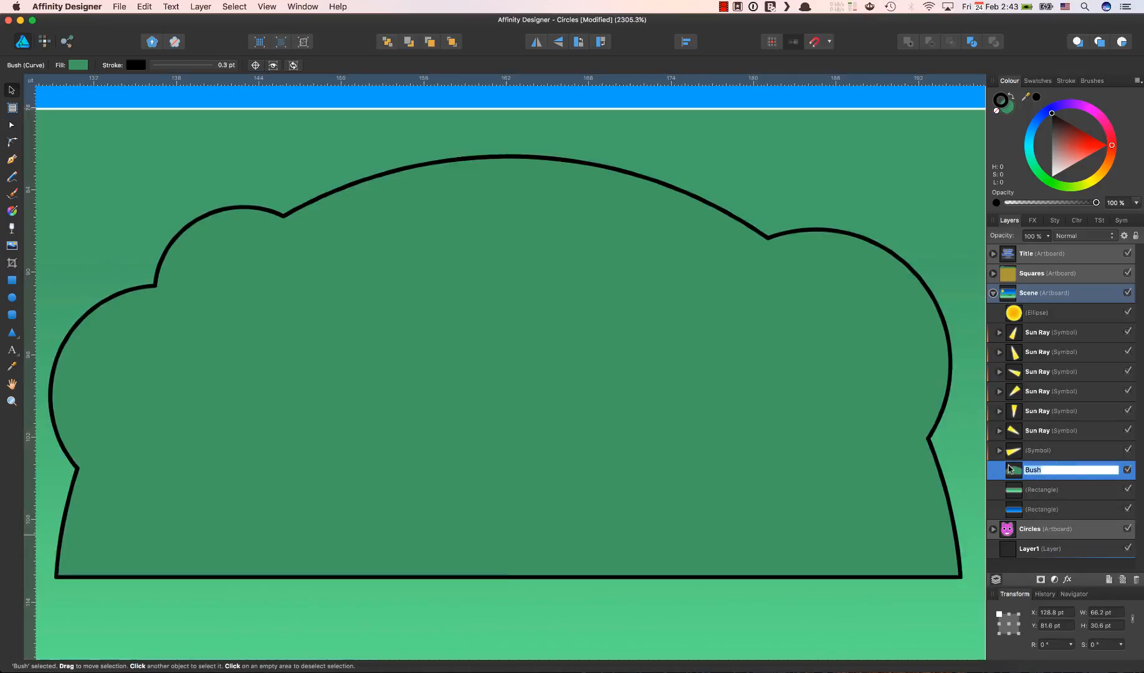
{"action": "left_click", "coordinate": [11, 298]}
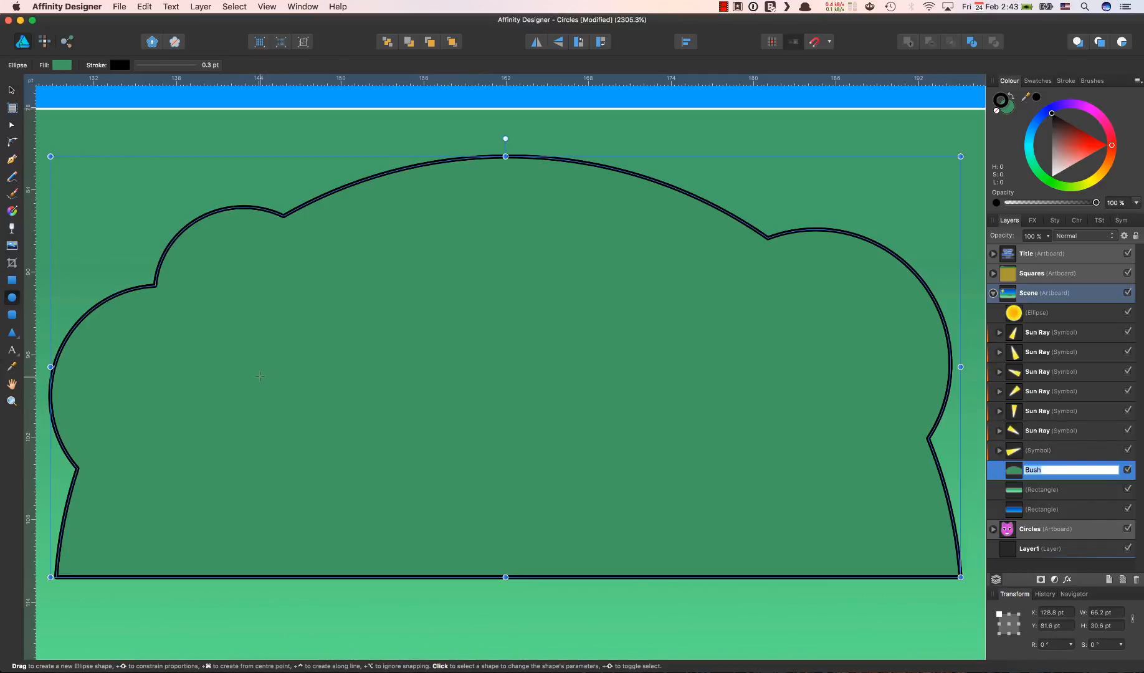
{"action": "left_click_drag", "start_coordinate": [260, 376], "coordinate": [308, 429]}
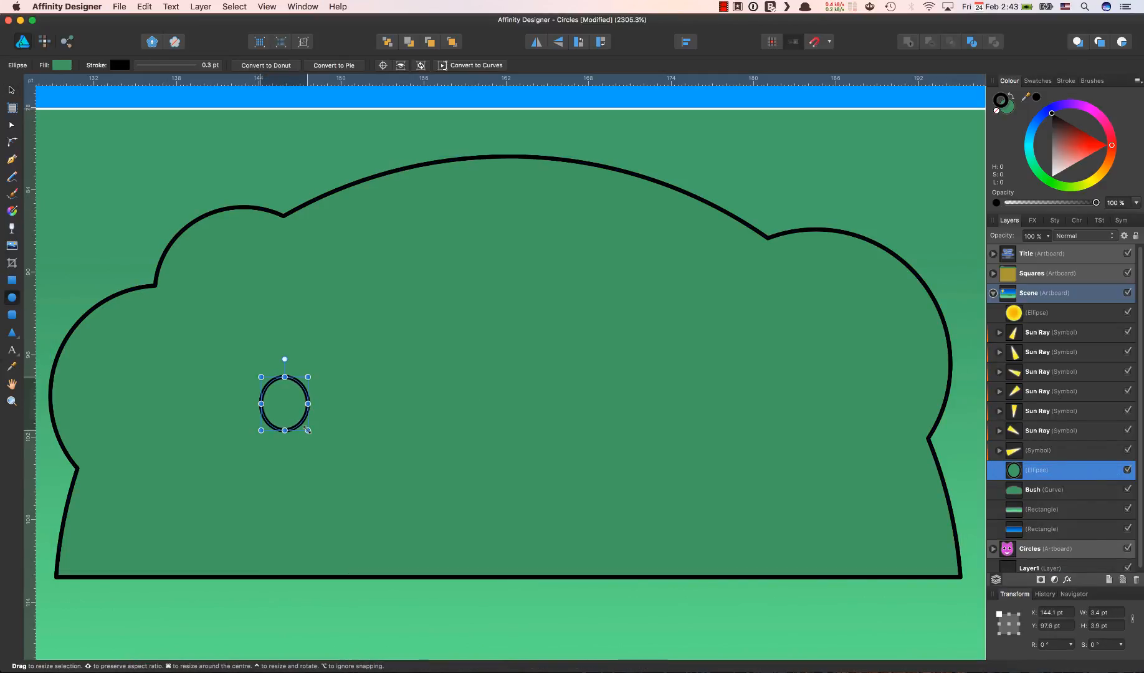
- Remove the small ellipse's stroke and fill it with orange-red (H 6, S 70, L 54)
{"action": "left_click", "coordinate": [996, 111]}
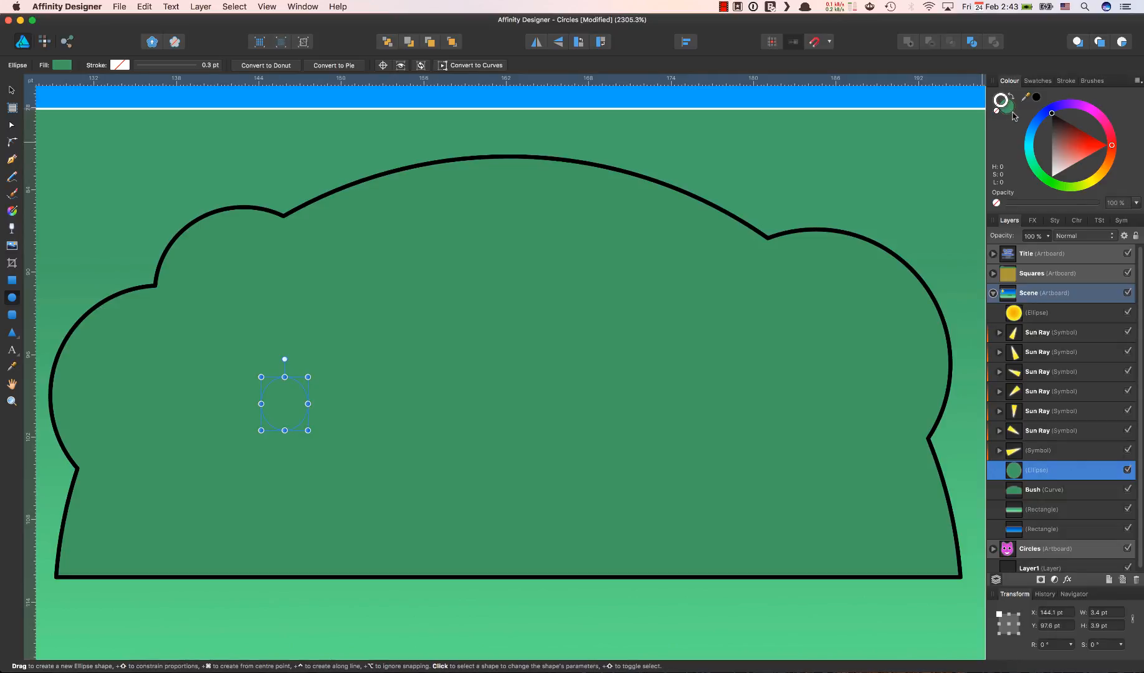
{"action": "left_click", "coordinate": [1009, 109]}
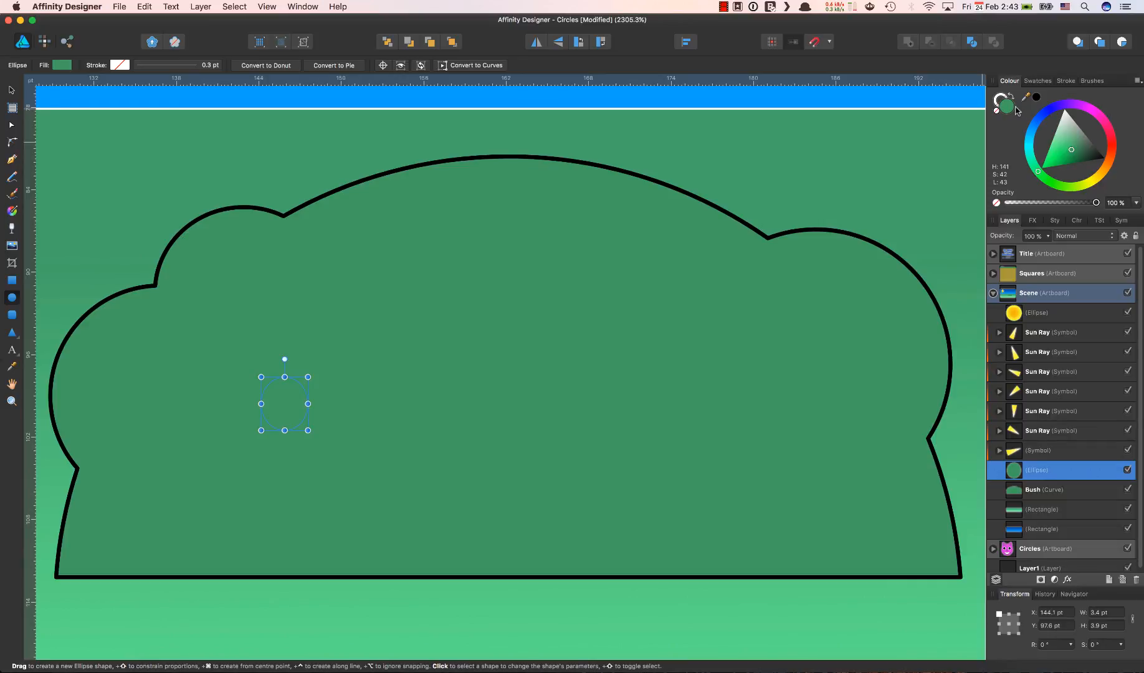
{"action": "left_click", "coordinate": [1111, 151]}
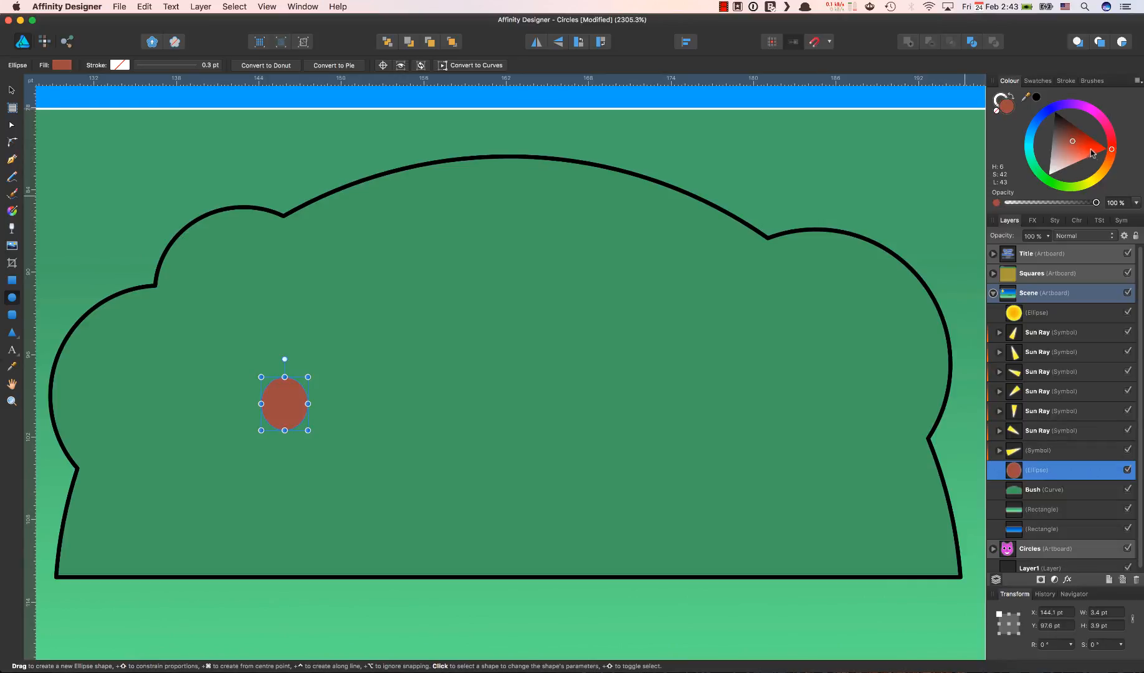
{"action": "left_click", "coordinate": [1087, 150]}
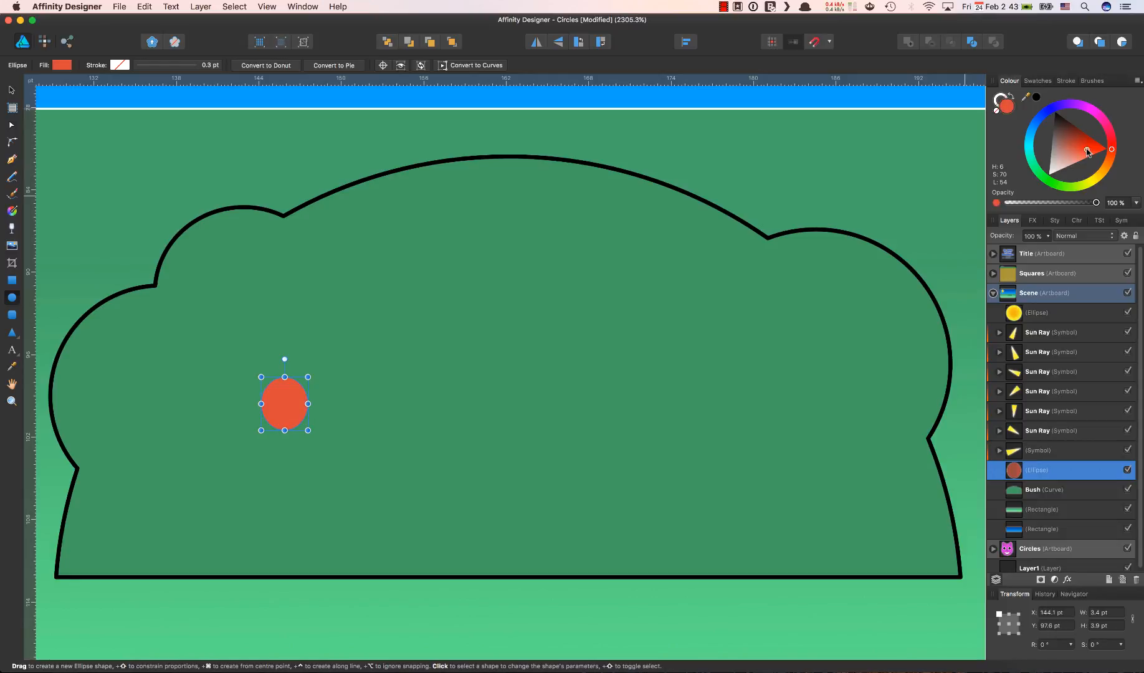
- Duplicate the orange-red ellipse three times into an overlapping flower-like cluster, rotating the rightmost copy to about -84°
{"action": "left_click", "coordinate": [446, 431]}
{"action": "key", "text": "a"}
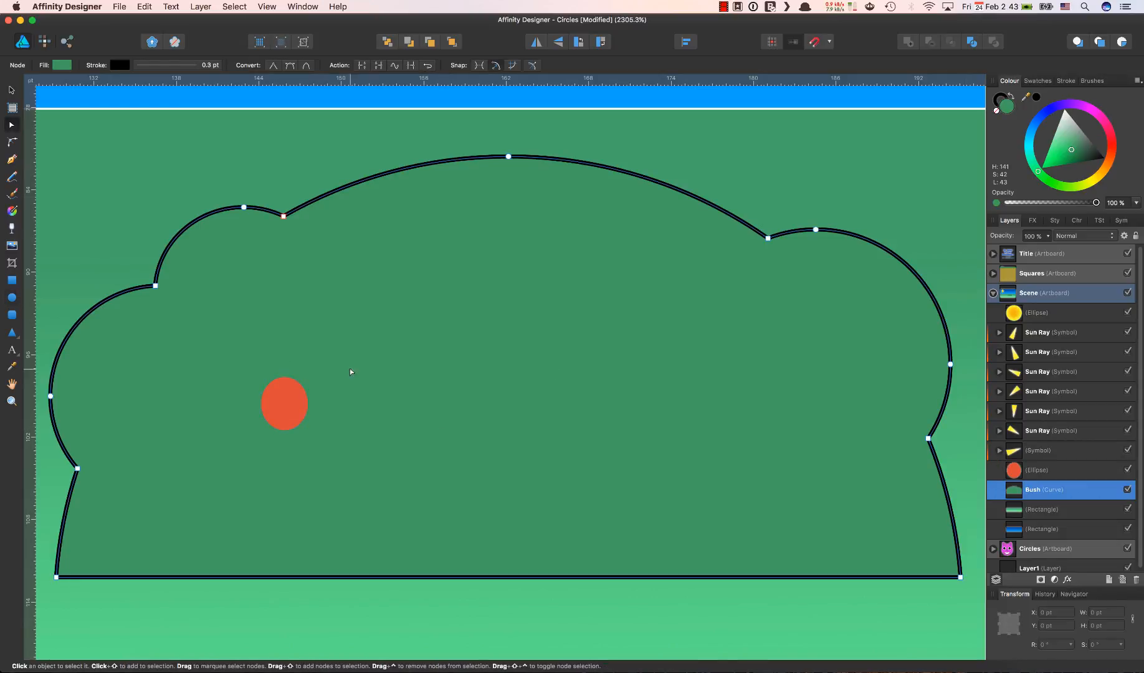
{"action": "left_click", "coordinate": [12, 90]}
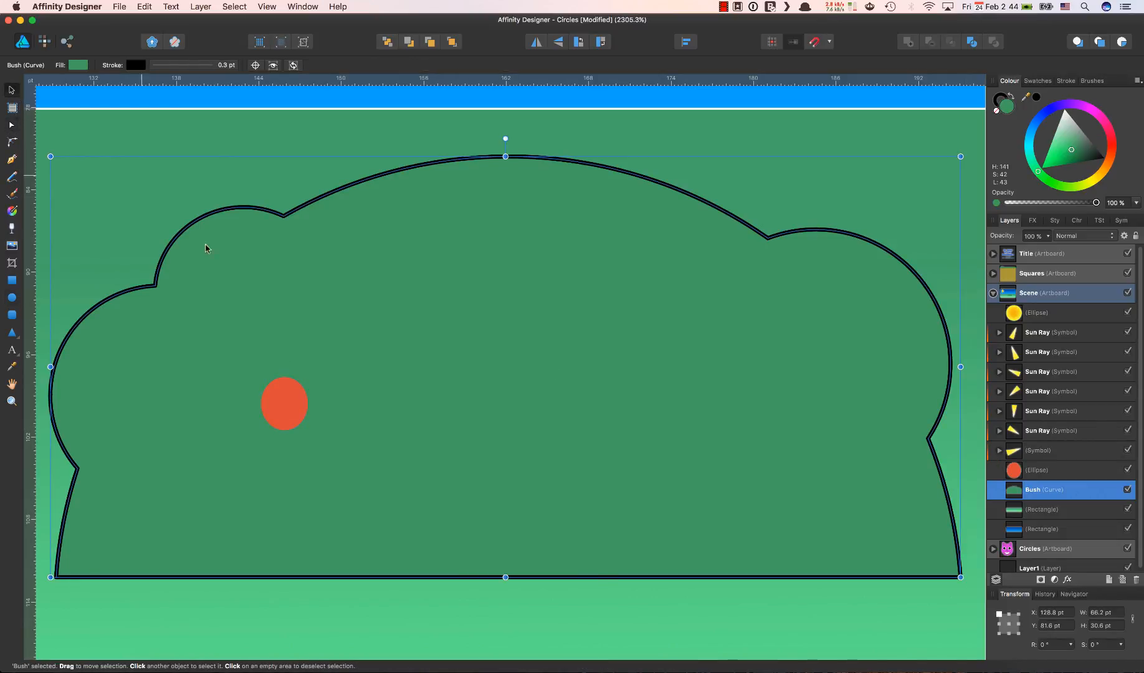
{"action": "left_click", "coordinate": [293, 397]}
{"action": "mouse_move", "coordinate": [292, 397]}
{"action": "left_mouse_down"}
{"action": "mouse_move", "coordinate": [308, 387]}
{"action": "mouse_move", "coordinate": [290, 400]}
{"action": "left_mouse_up"}
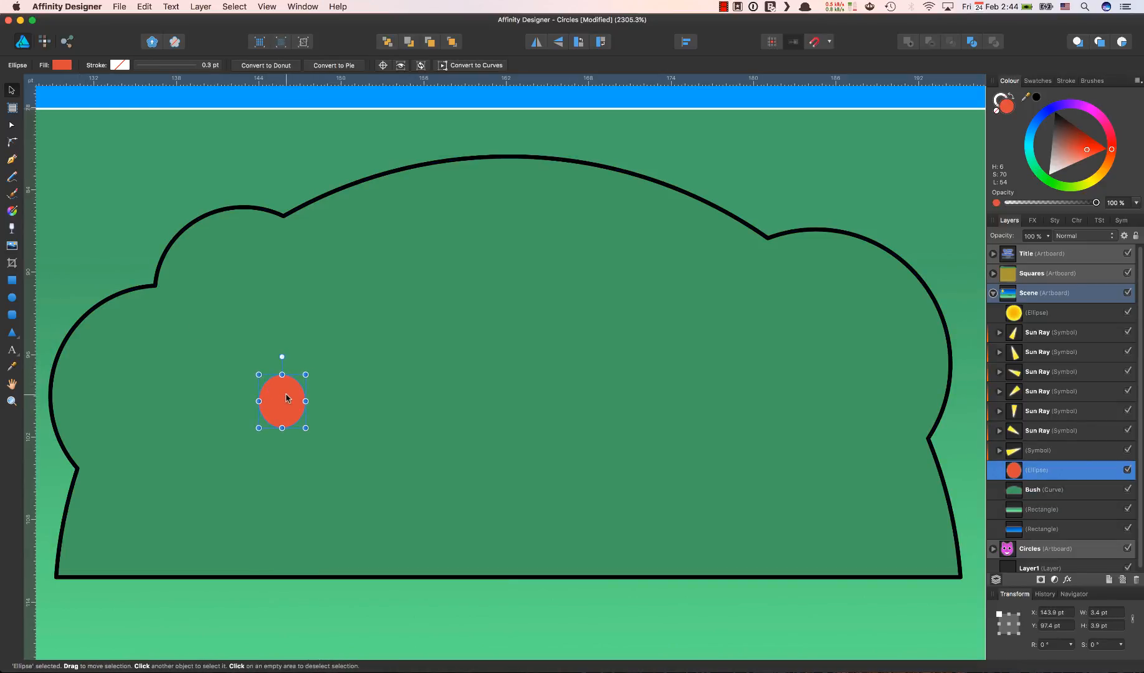
{"action": "left_click_drag", "start_coordinate": [289, 398], "coordinate": [296, 449], "text": "alt"}
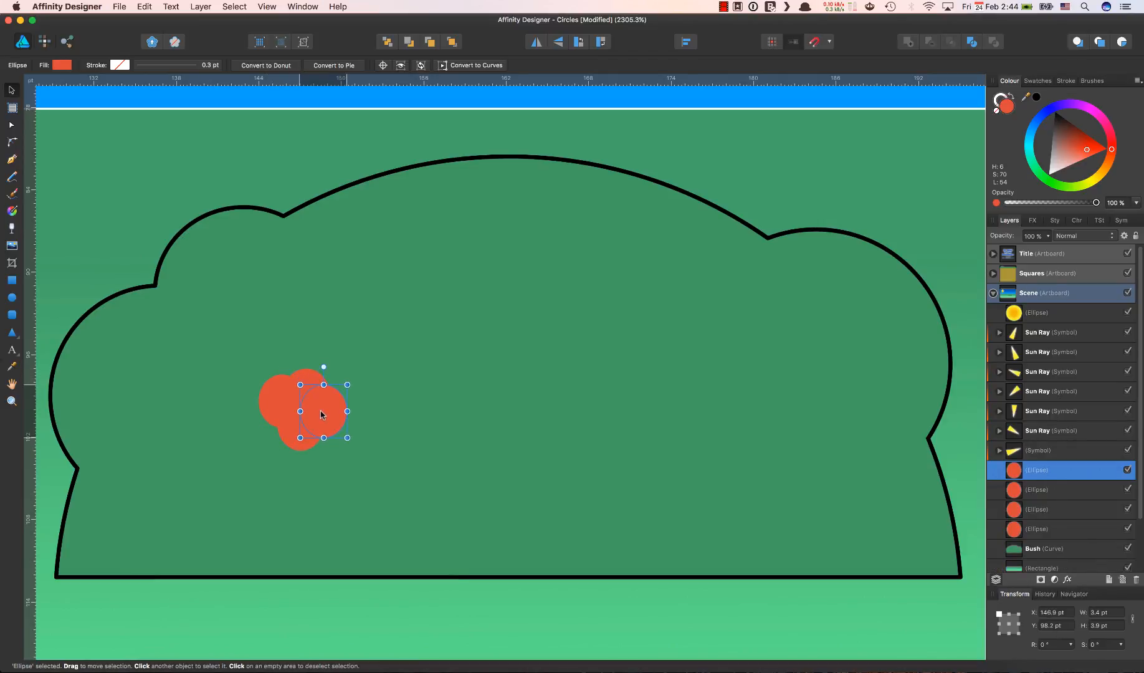
{"action": "left_click_drag", "start_coordinate": [318, 419], "coordinate": [363, 440]}
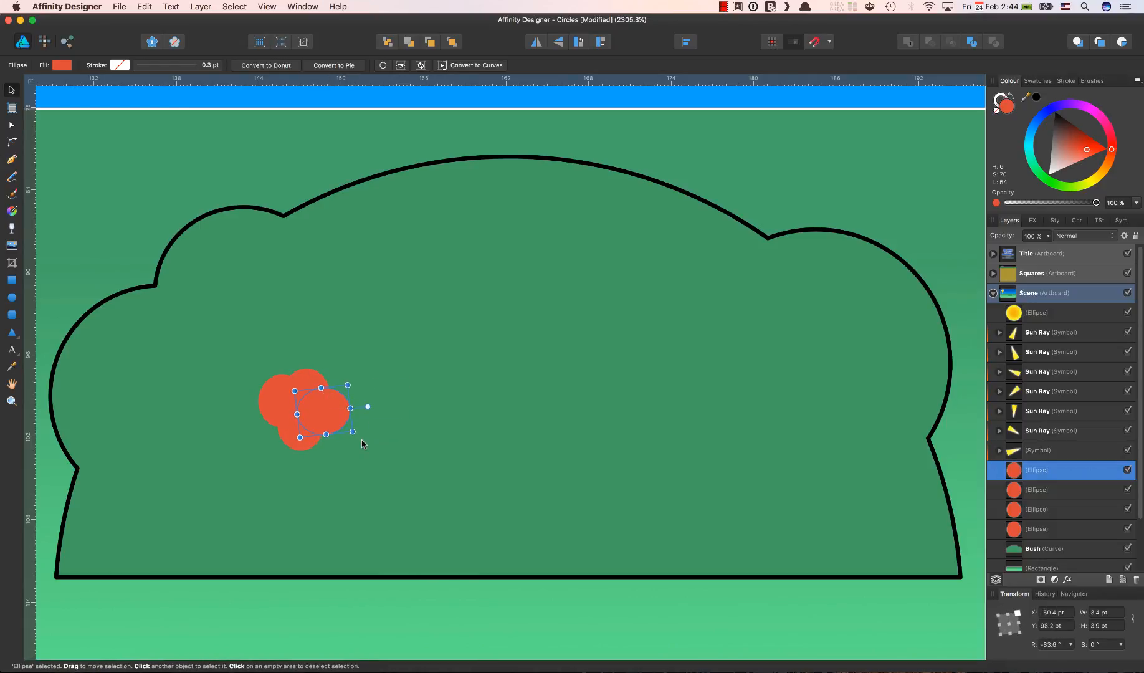
{"action": "left_click", "coordinate": [393, 392]}
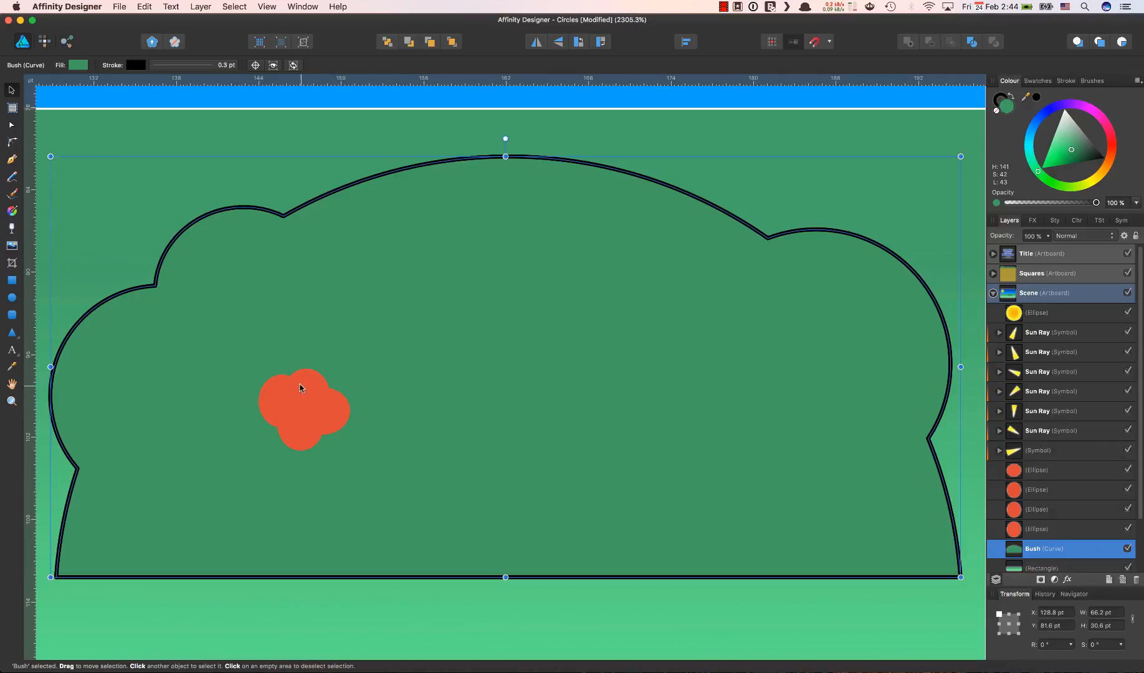
- Give all four orange-red ellipses of the cluster a black stroke
{"action": "left_click", "coordinate": [296, 384]}
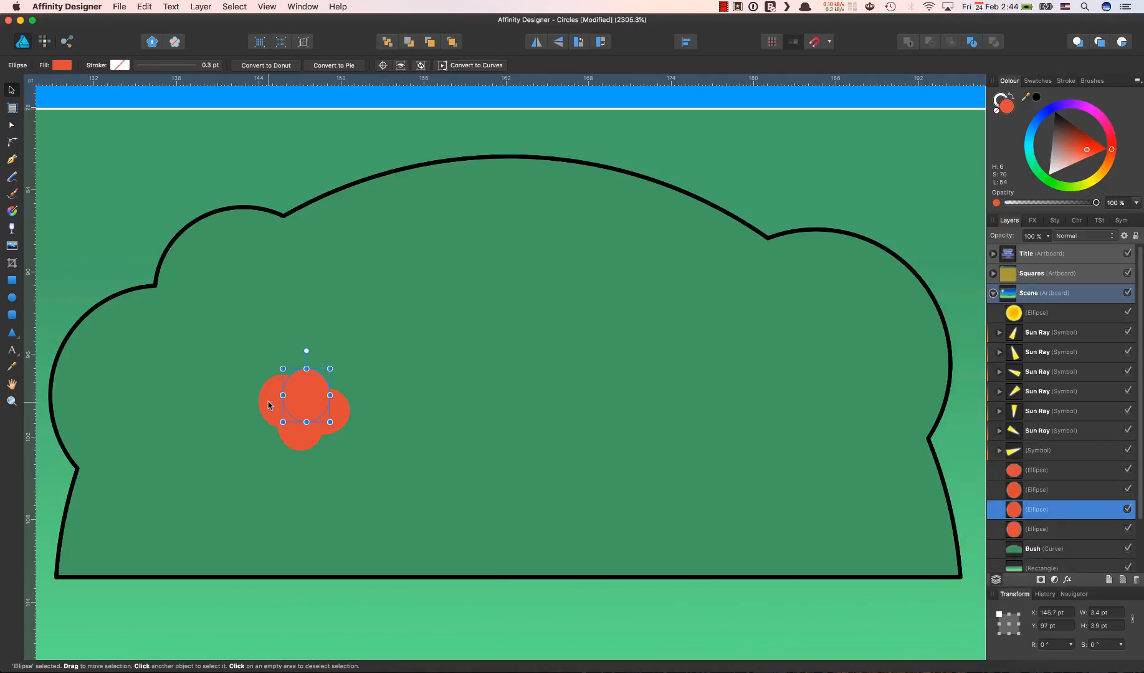
{"action": "left_click", "coordinate": [1058, 475]}
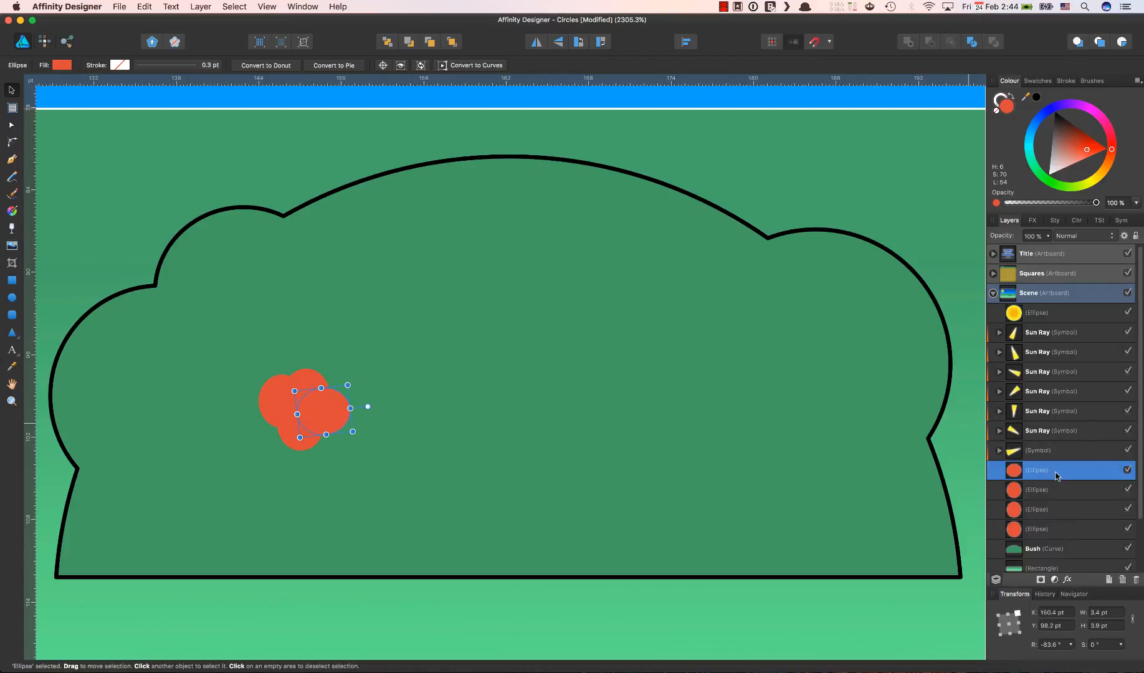
{"action": "left_click", "coordinate": [1043, 530], "text": "shift"}
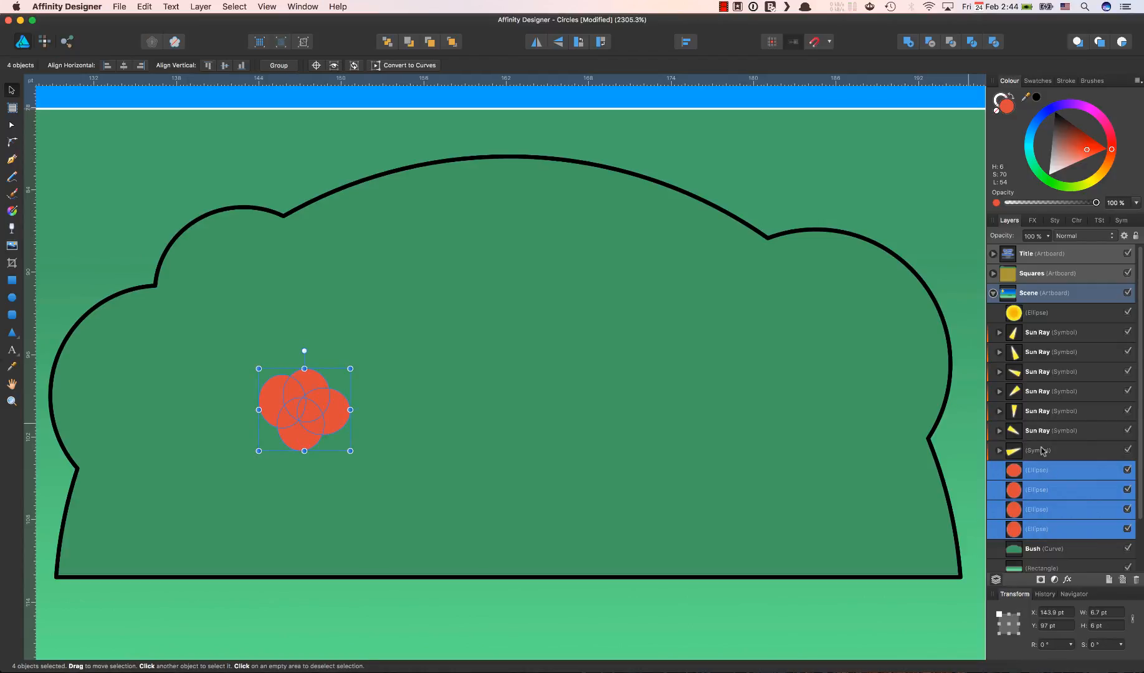
{"action": "left_click", "coordinate": [1000, 98]}
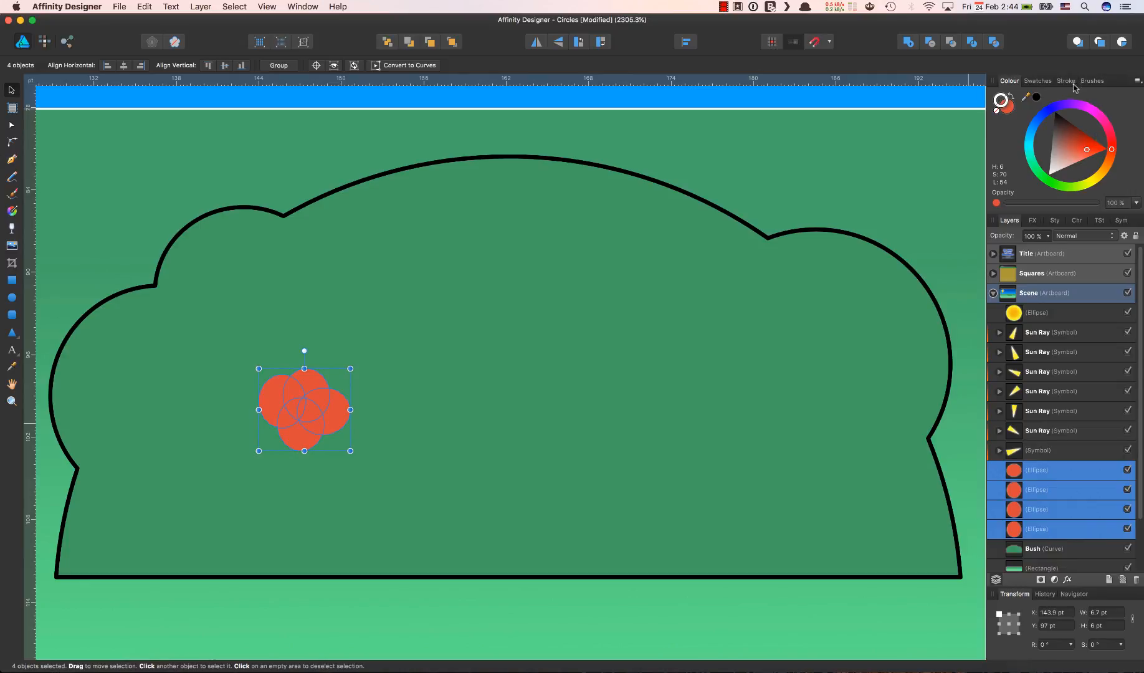
{"action": "left_click", "coordinate": [1049, 80]}
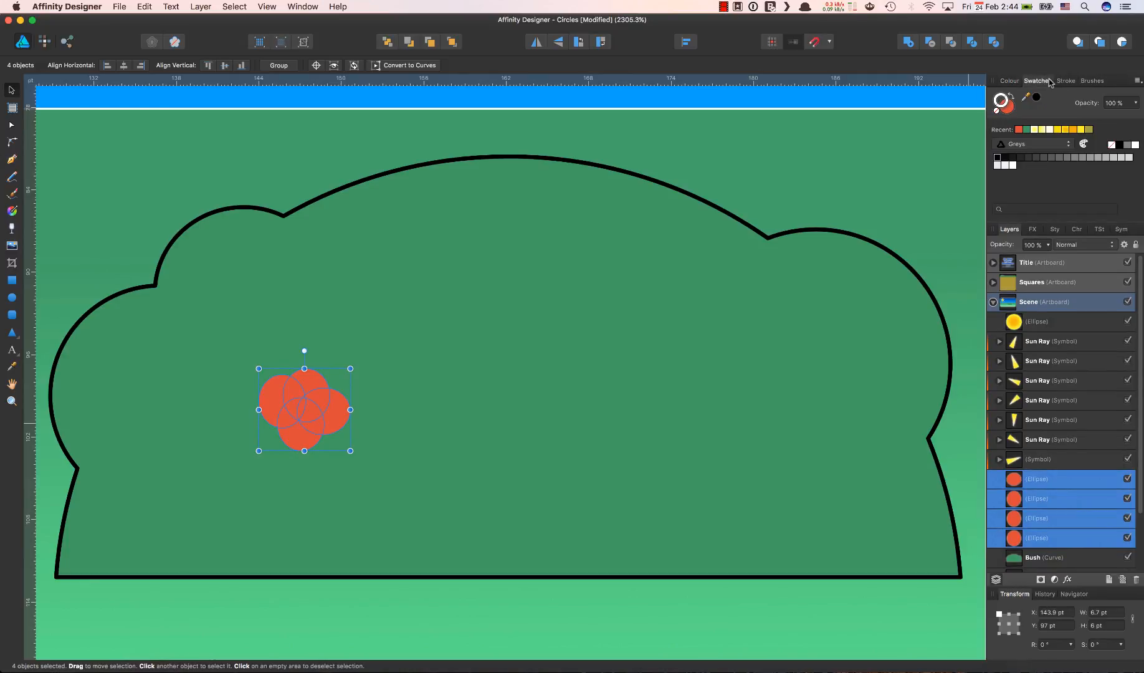
{"action": "left_click", "coordinate": [1119, 145]}
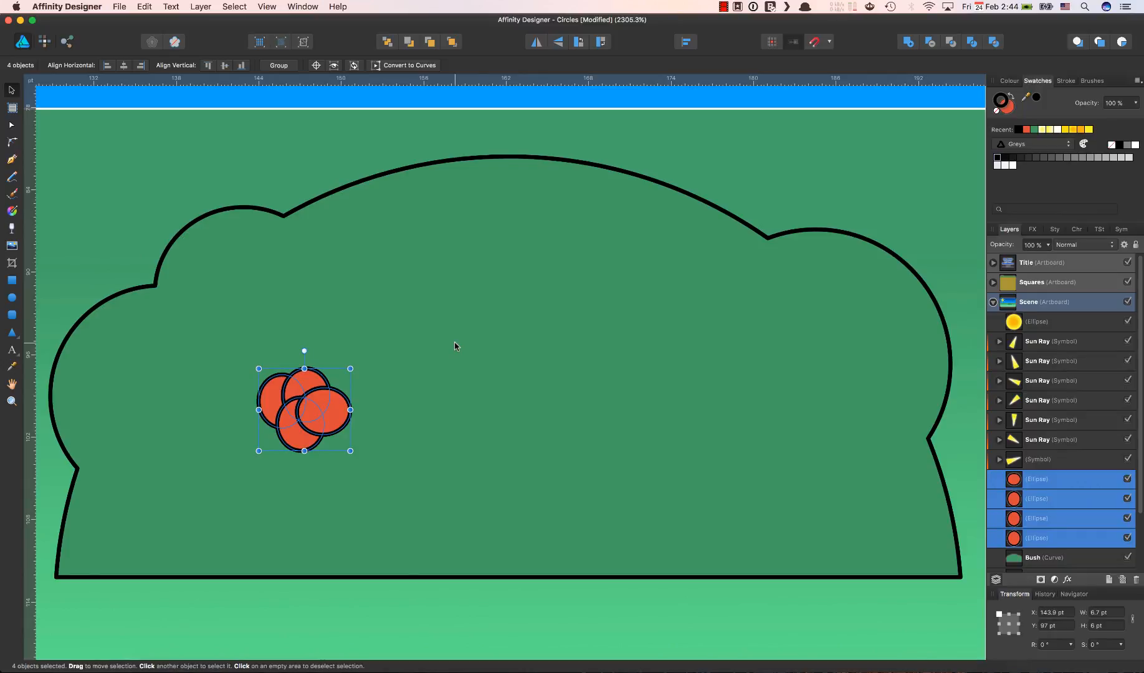
- Merge the four outlined ellipses into one flower shape with the Add operation
{"action": "left_click", "coordinate": [405, 376]}
{"action": "left_click", "coordinate": [272, 383]}
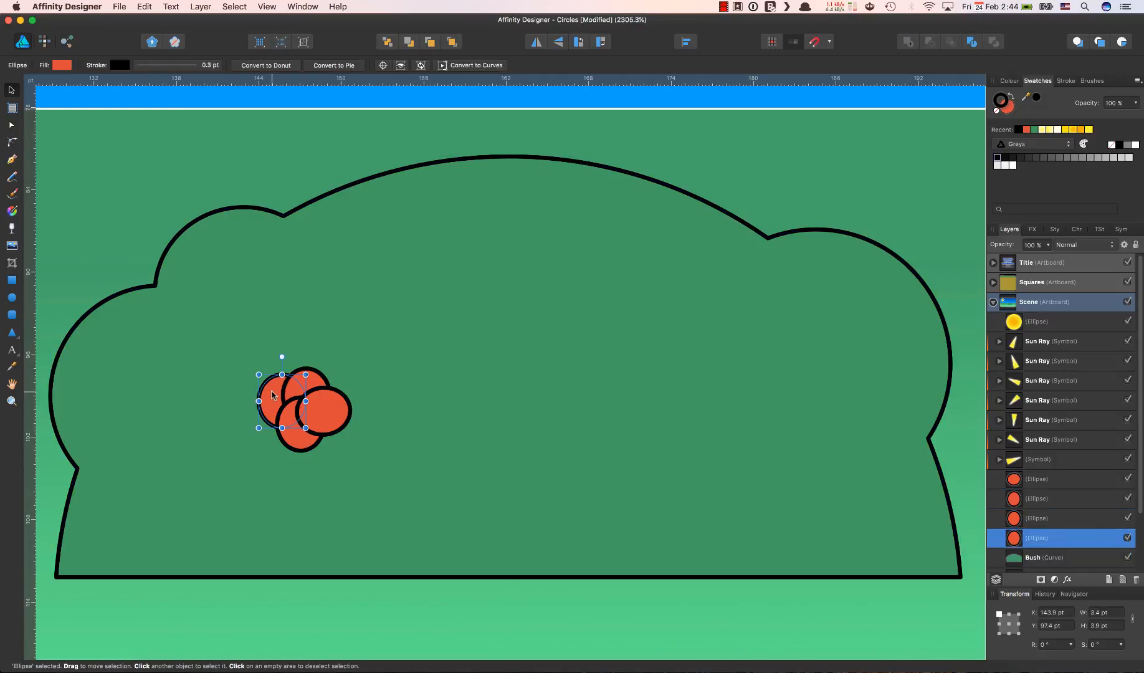
{"action": "left_click", "coordinate": [316, 381], "text": "shift"}
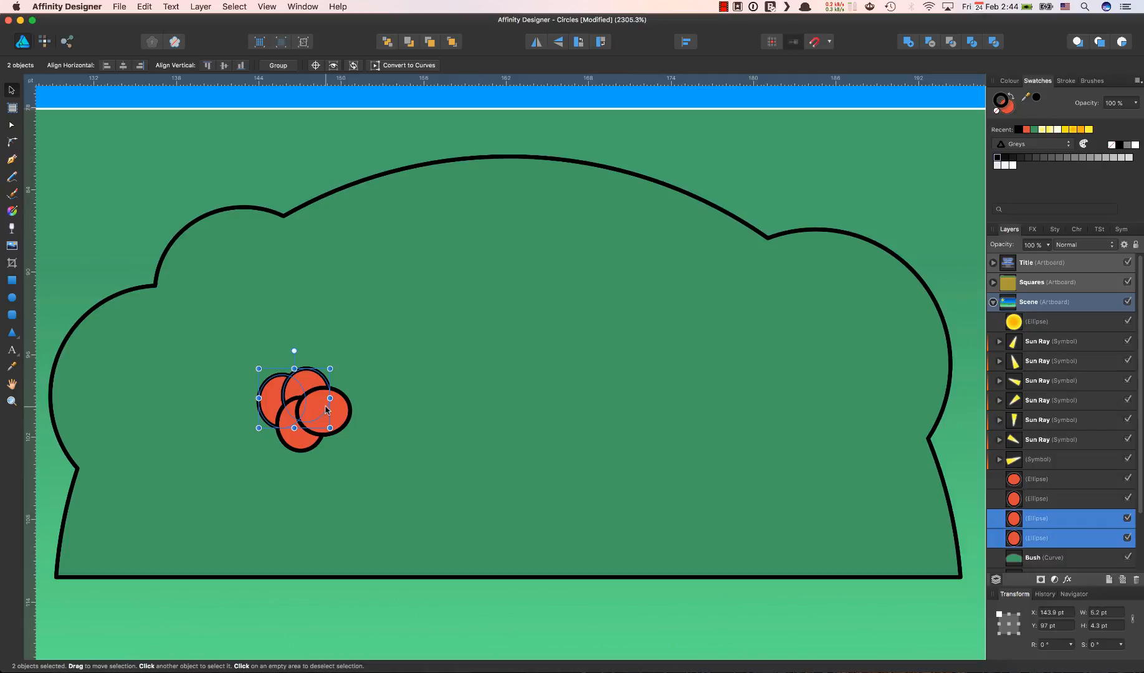
{"action": "left_click", "coordinate": [327, 410], "text": "shift"}
{"action": "left_click", "coordinate": [301, 445], "text": "shift"}
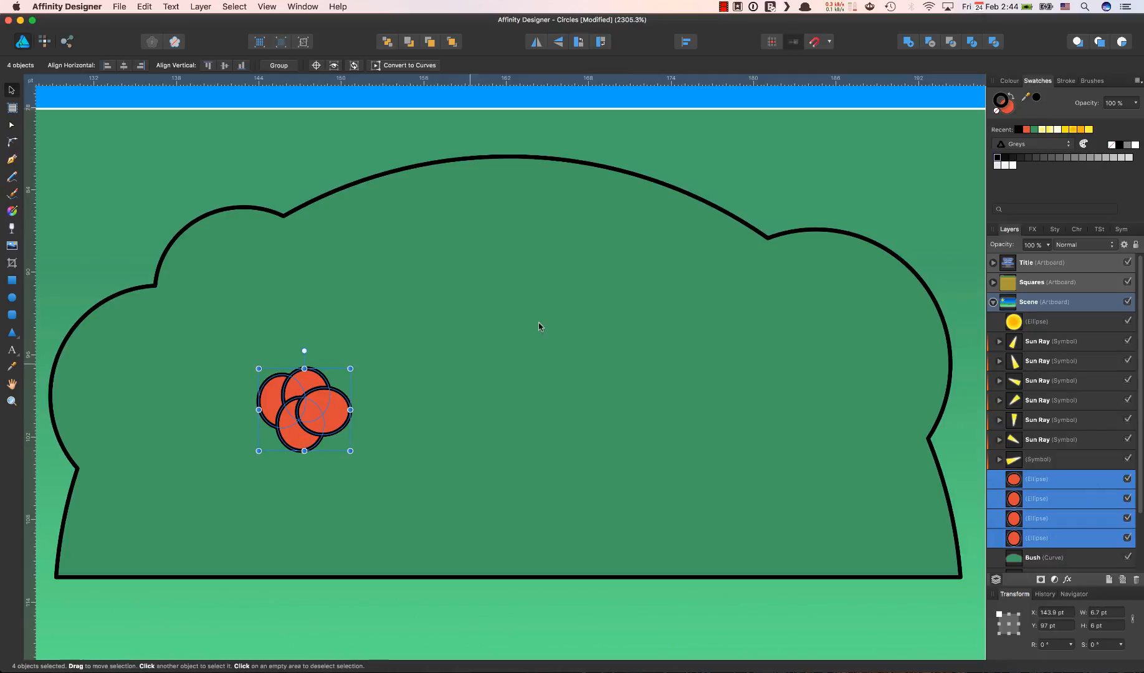
{"action": "left_click", "coordinate": [909, 42]}
{"action": "left_click", "coordinate": [554, 402]}
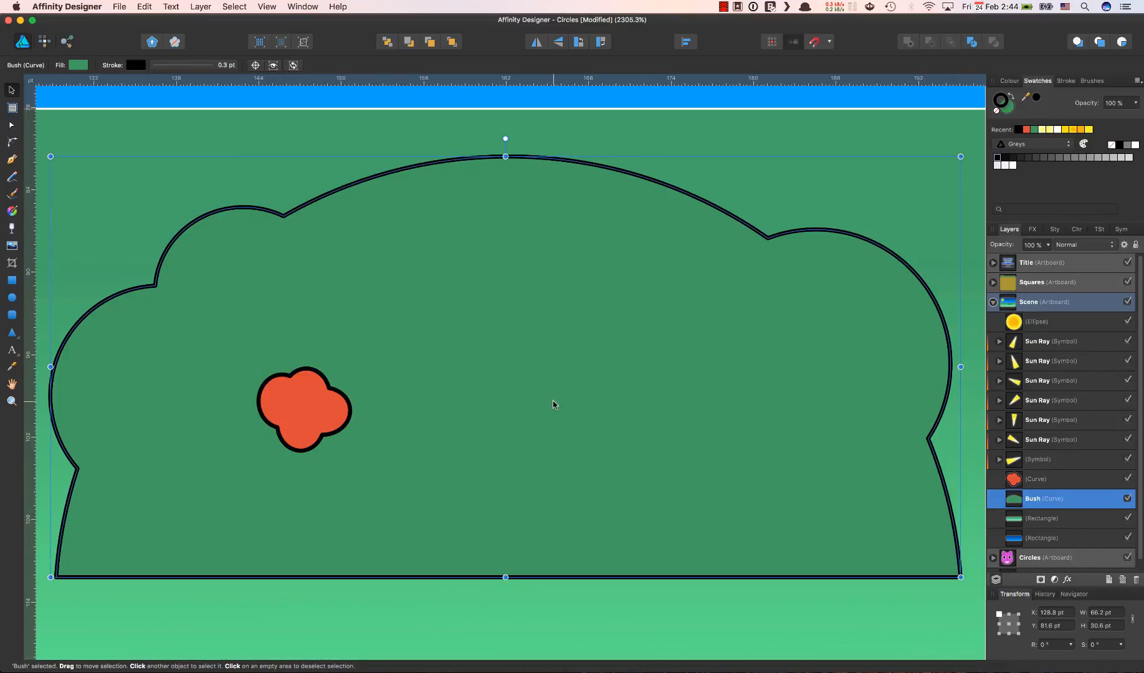
- Set the merged flower shape's stroke width to 0.1 pt
{"action": "left_click", "coordinate": [314, 435]}
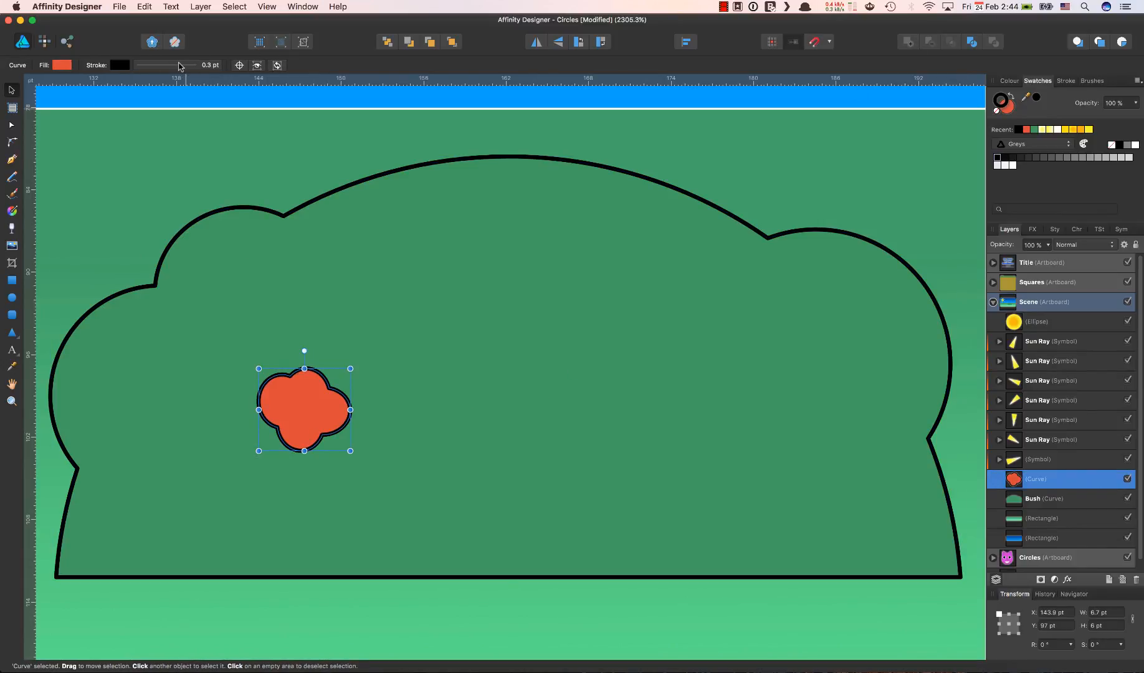
{"action": "left_click", "coordinate": [184, 68]}
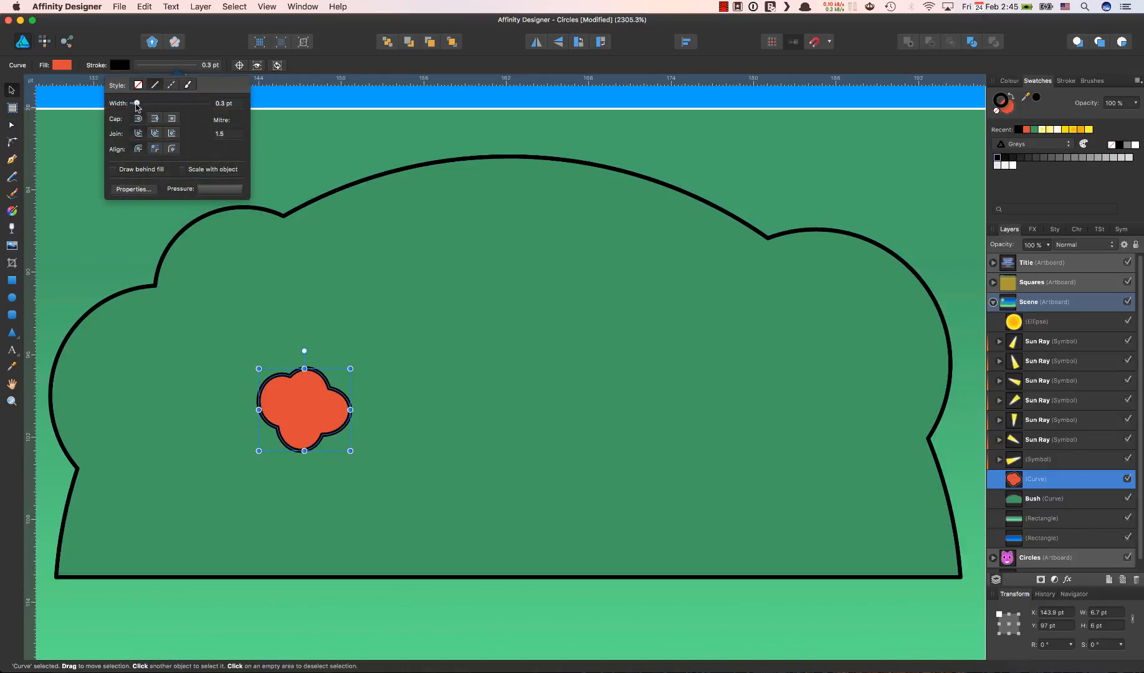
{"action": "left_click_drag", "start_coordinate": [137, 104], "coordinate": [133, 105]}
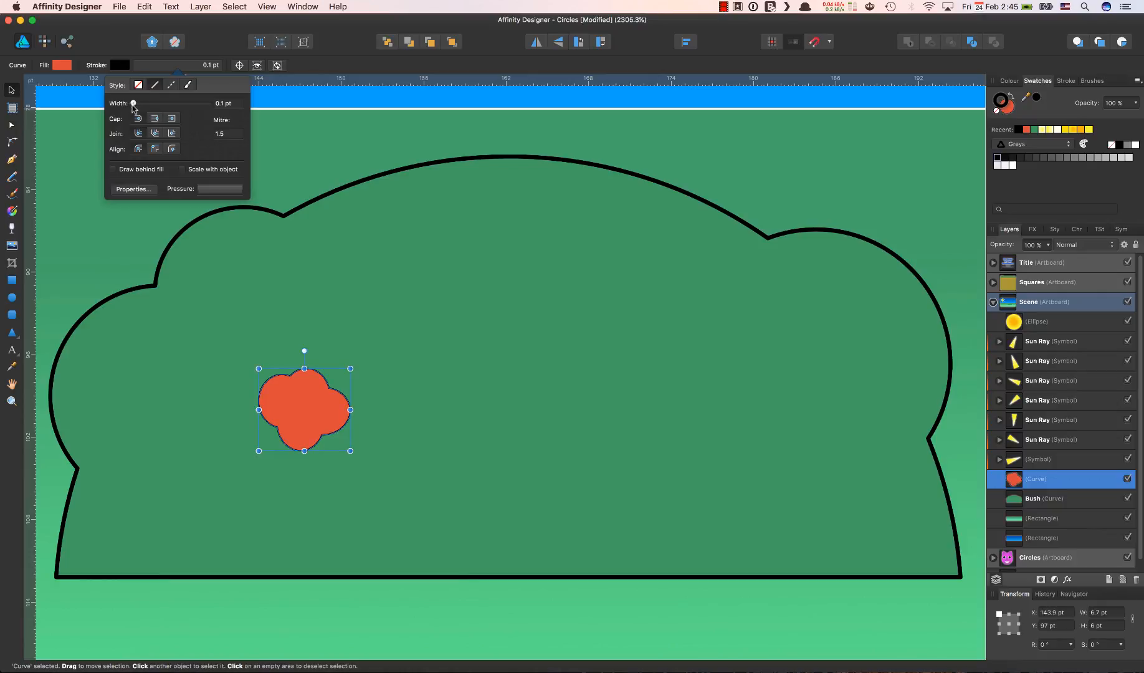
{"action": "left_click", "coordinate": [92, 193]}
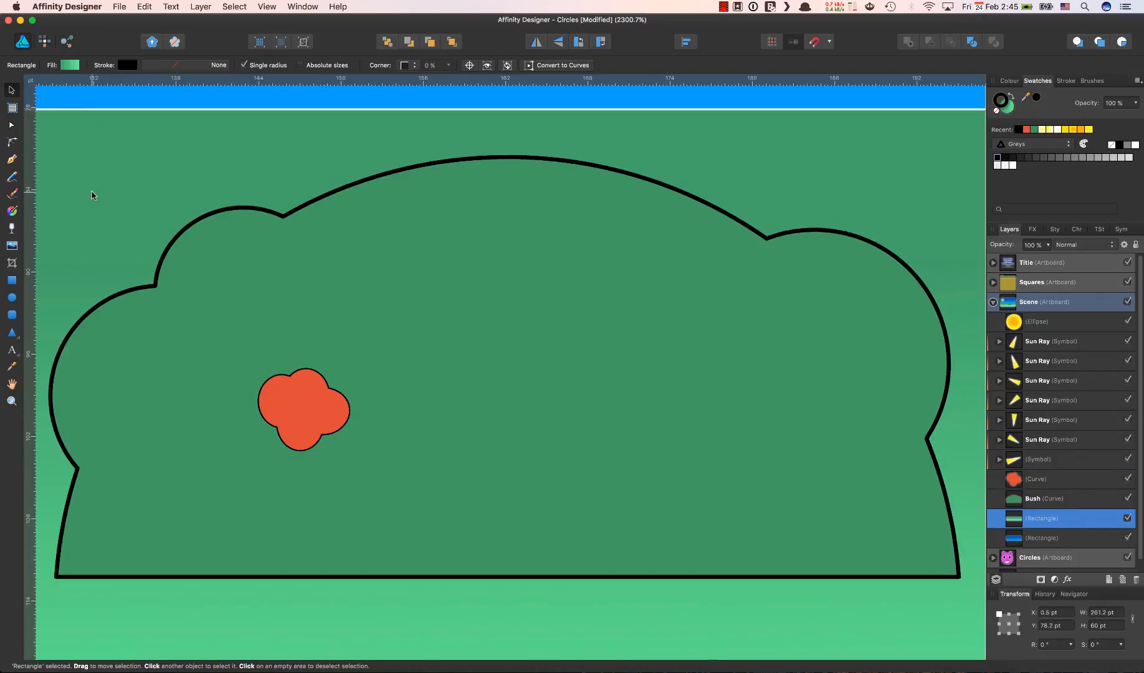
- Enlarge the flower on the bush to about 8.1 pt wide and 10.1 pt high
{"action": "scroll", "coordinate": [92, 194], "scroll_direction": "down", "scroll_amount": 5}
{"action": "scroll", "coordinate": [92, 194], "scroll_direction": "down", "scroll_amount": 4}
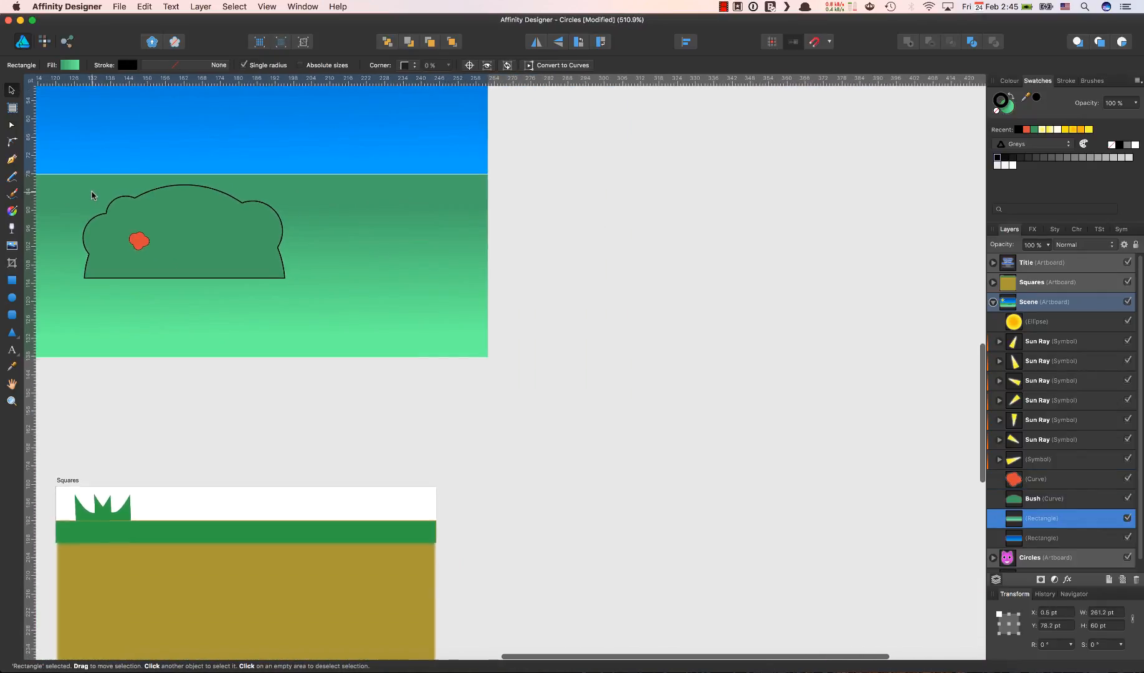
{"action": "scroll", "coordinate": [215, 181], "scroll_direction": "left", "scroll_amount": 1}
{"action": "scroll", "coordinate": [215, 181], "scroll_direction": "left", "scroll_amount": 5}
{"action": "scroll", "coordinate": [215, 181], "scroll_direction": "up", "scroll_amount": 3}
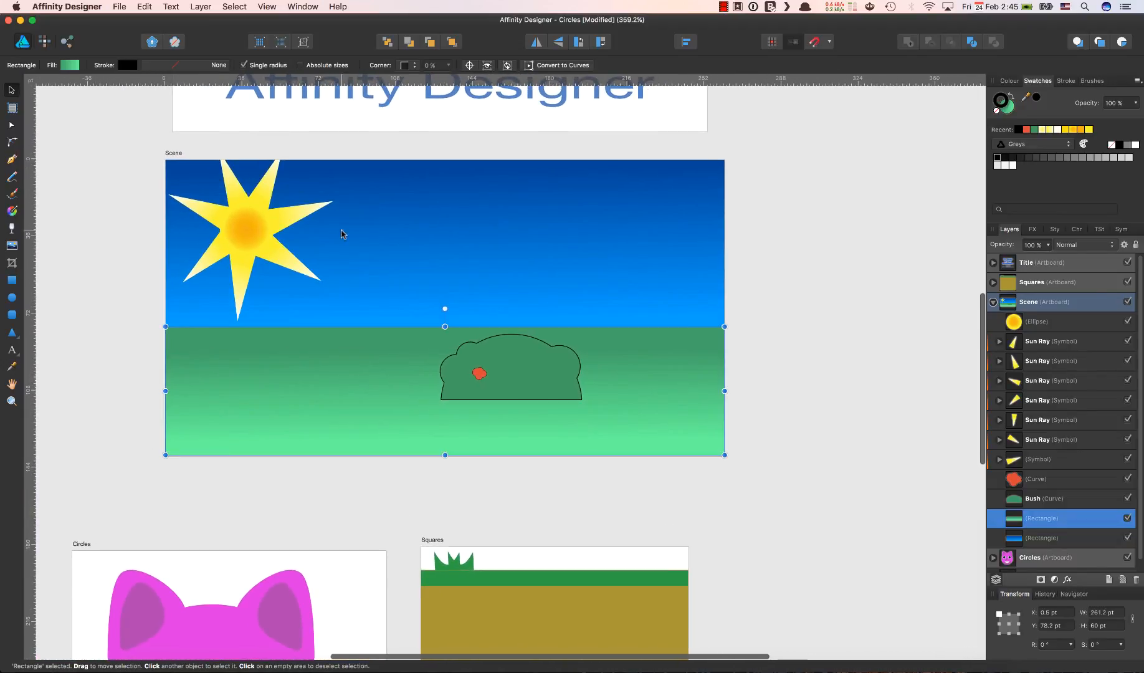
{"action": "left_click", "coordinate": [479, 374]}
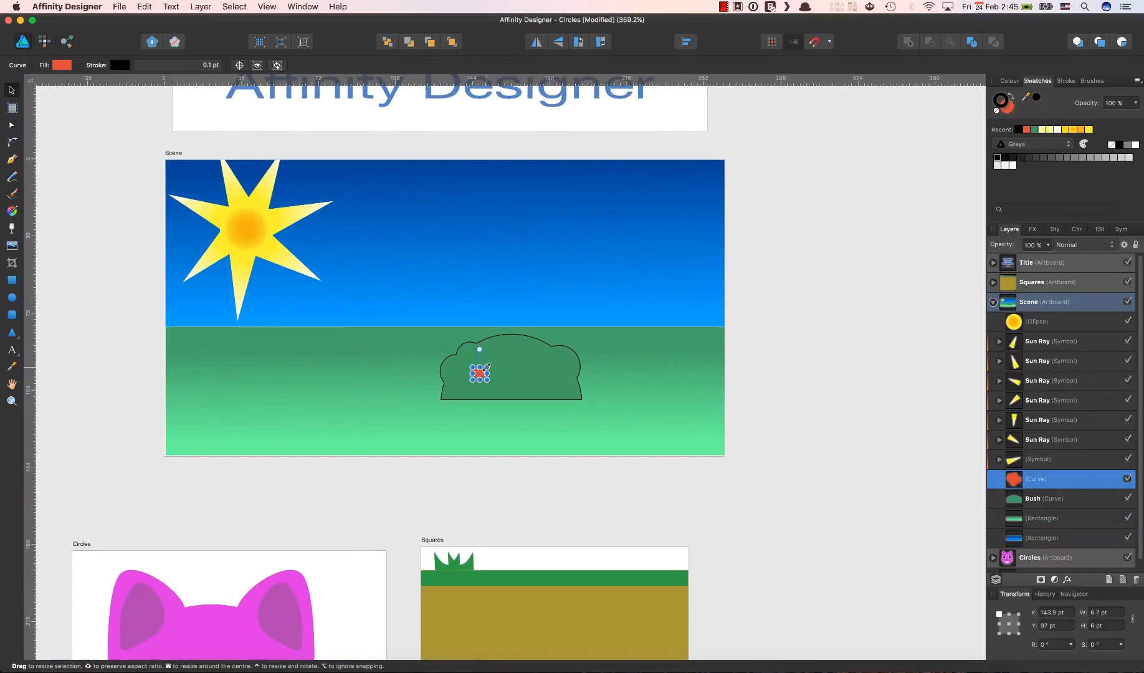
{"action": "left_click_drag", "start_coordinate": [487, 365], "coordinate": [490, 359]}
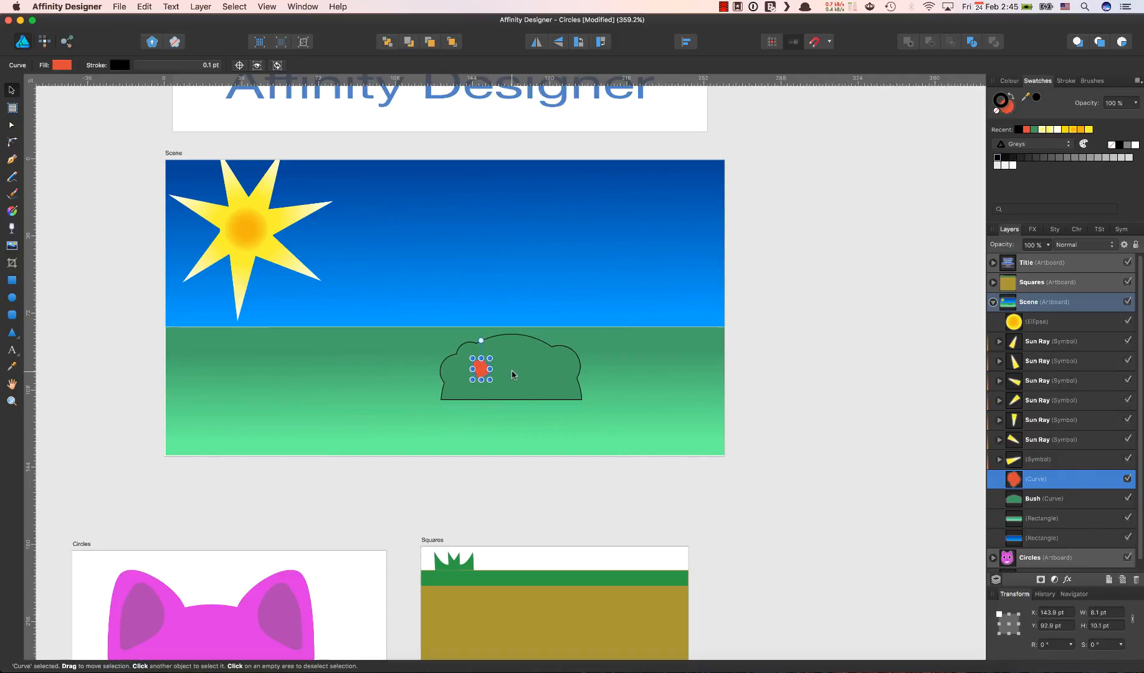
{"action": "left_click", "coordinate": [513, 374]}
- Place two copies of the flower at the middle and right of the bush, rotating the middle one to about -75°
{"action": "left_click", "coordinate": [480, 369]}
{"action": "left_click_drag", "start_coordinate": [481, 368], "coordinate": [540, 399]}
{"action": "left_click", "coordinate": [527, 377]}
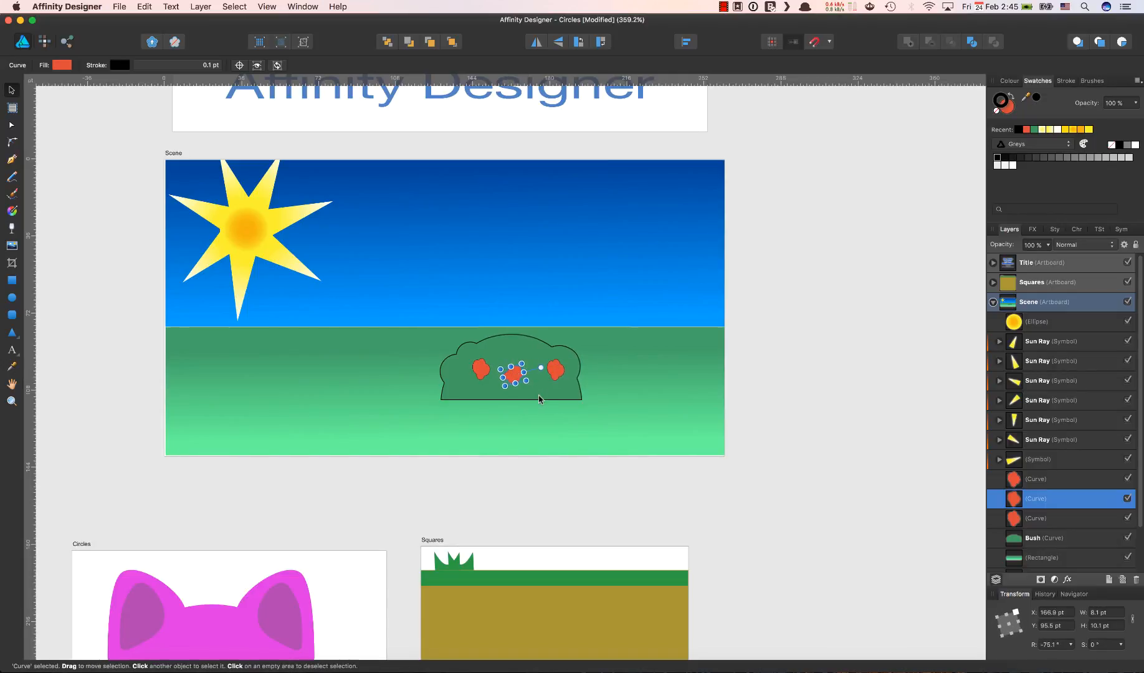
{"action": "left_click", "coordinate": [529, 440]}
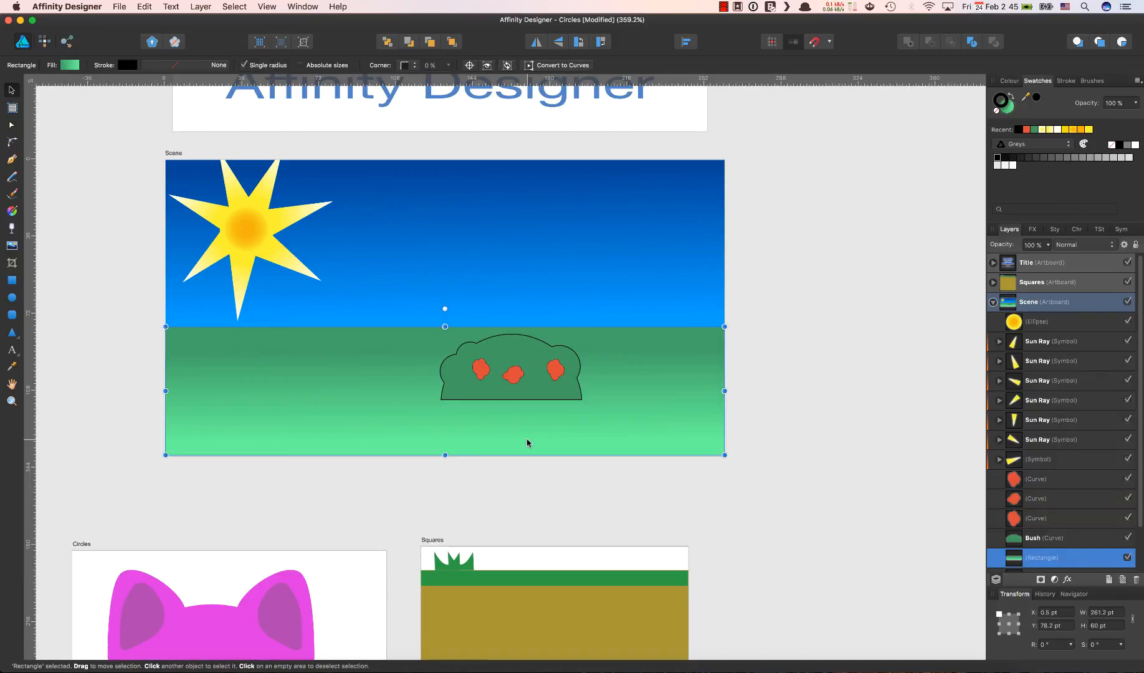
- Rotate the right flower on the bush to an angle different from the other two flowers
{"action": "left_click", "coordinate": [558, 376]}
{"action": "left_click_drag", "start_coordinate": [558, 373], "coordinate": [571, 411]}
{"action": "left_click", "coordinate": [637, 373]}
{"action": "left_click", "coordinate": [837, 361]}
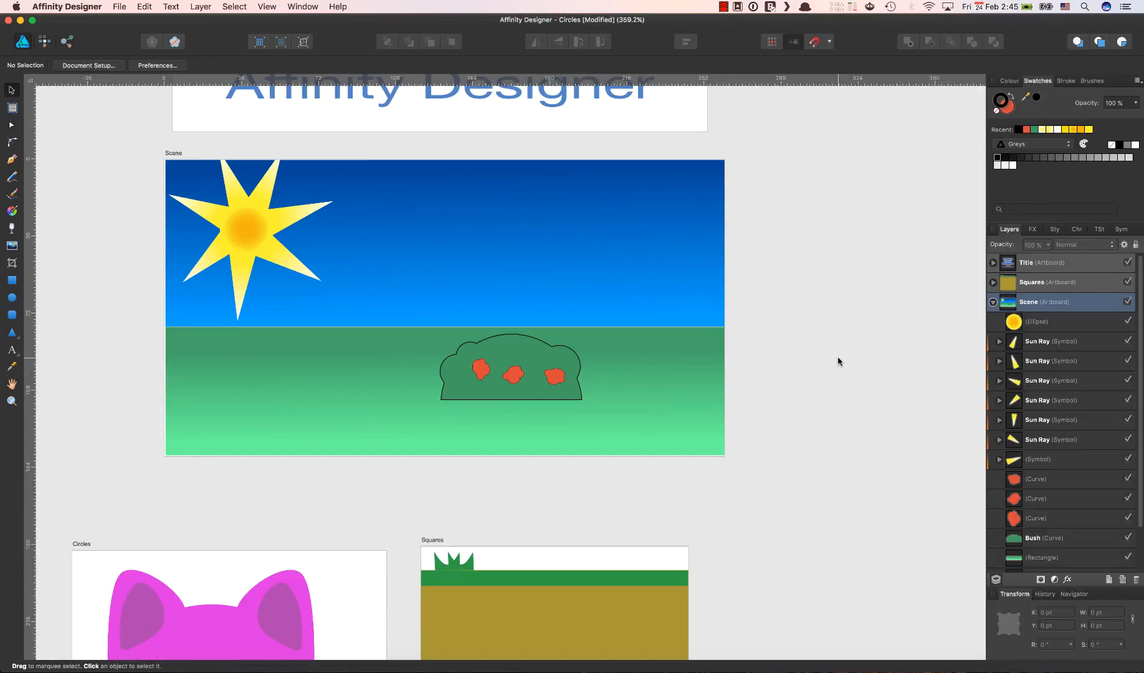
- Move the left flower closer to the bush's left edge, to about X 133.1 pt, Y 94.6 pt
{"action": "left_click", "coordinate": [478, 369]}
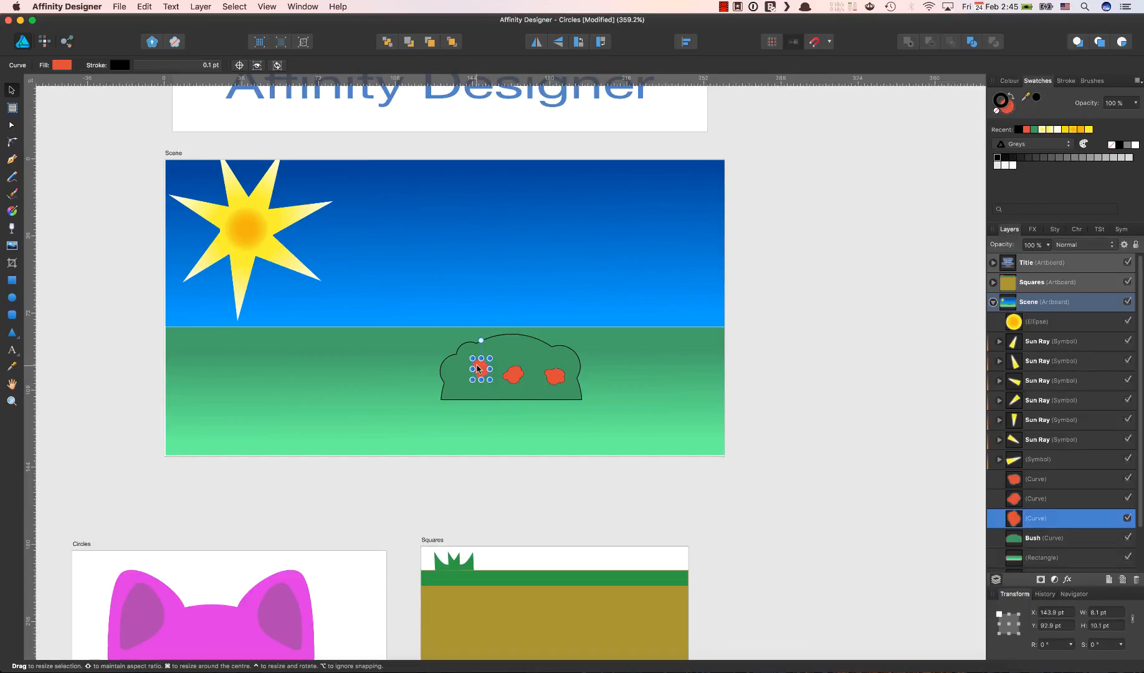
{"action": "left_click_drag", "start_coordinate": [477, 369], "coordinate": [461, 373]}
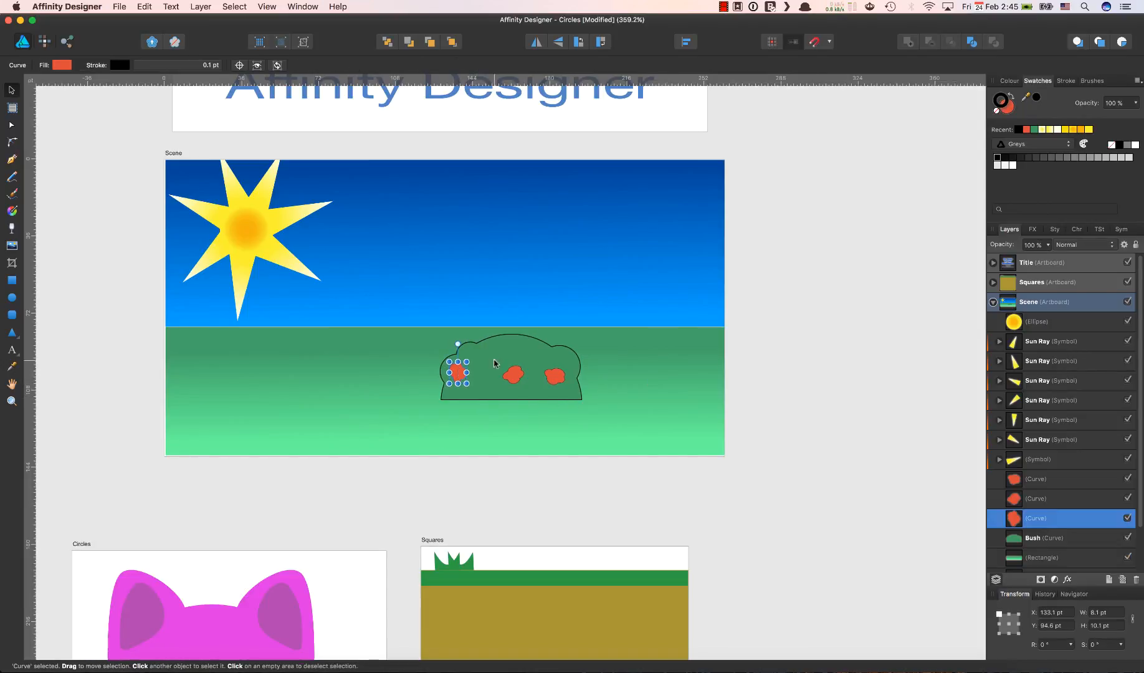
{"action": "left_click", "coordinate": [675, 331]}
{"action": "left_click", "coordinate": [385, 193]}
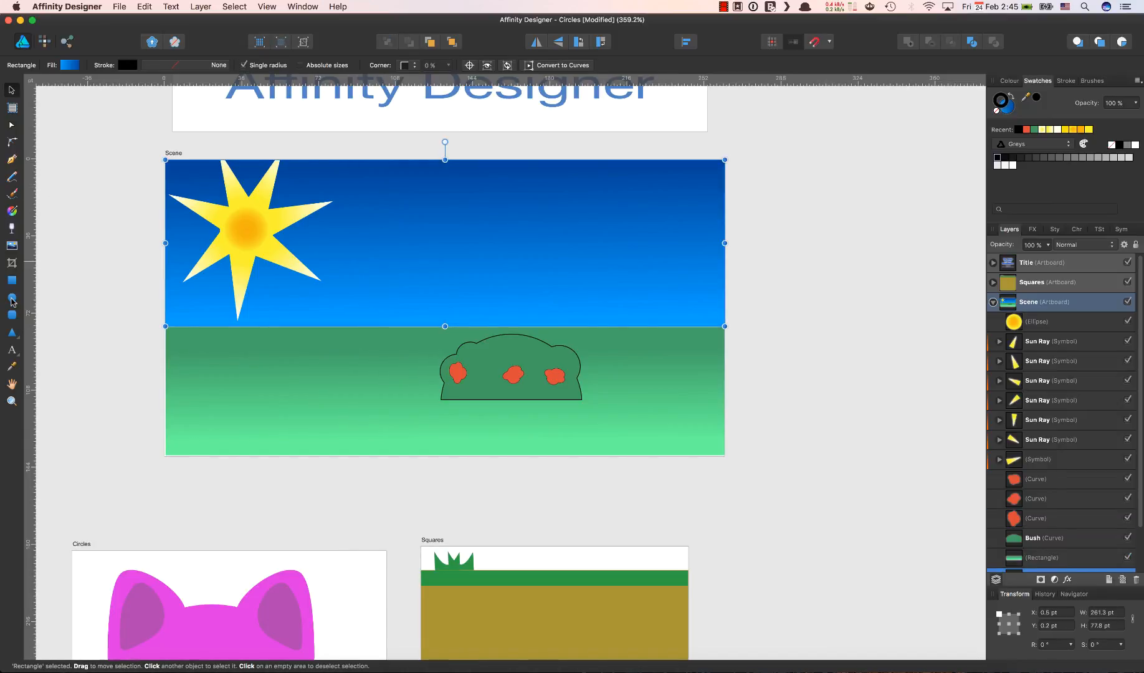
- Draw an ellipse about 47.7 × 24.6 pt in the sky and a rectangle about 48.4 × 22.1 pt covering its upper half
{"action": "left_click", "coordinate": [12, 299]}
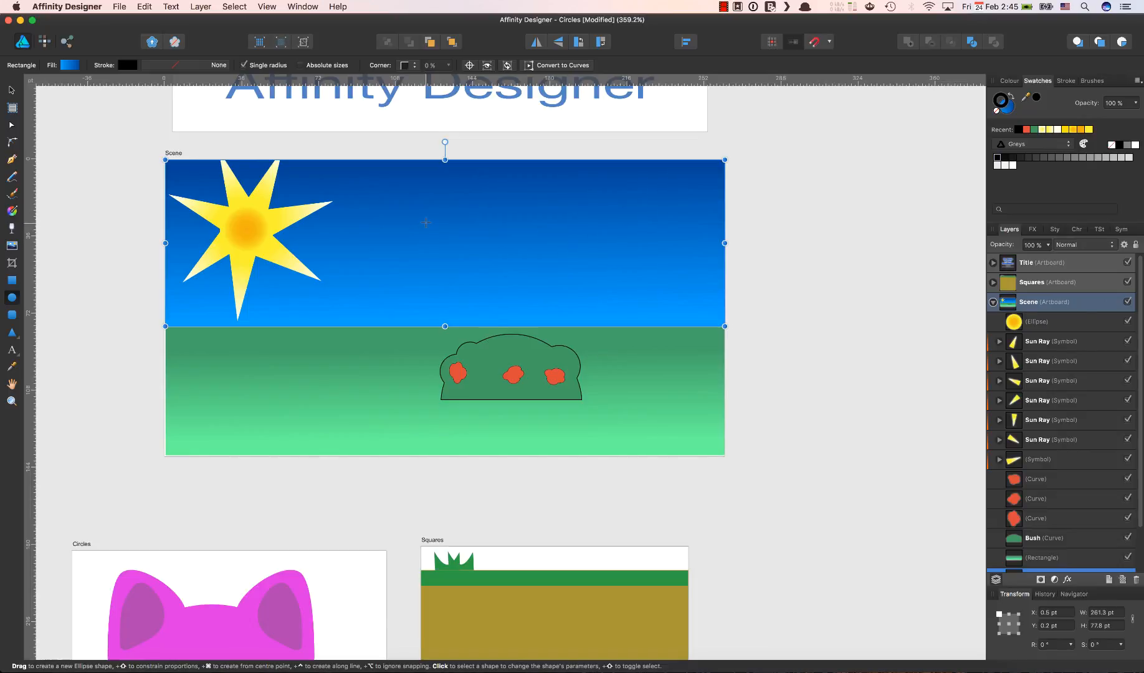
{"action": "left_click_drag", "start_coordinate": [425, 223], "coordinate": [528, 276]}
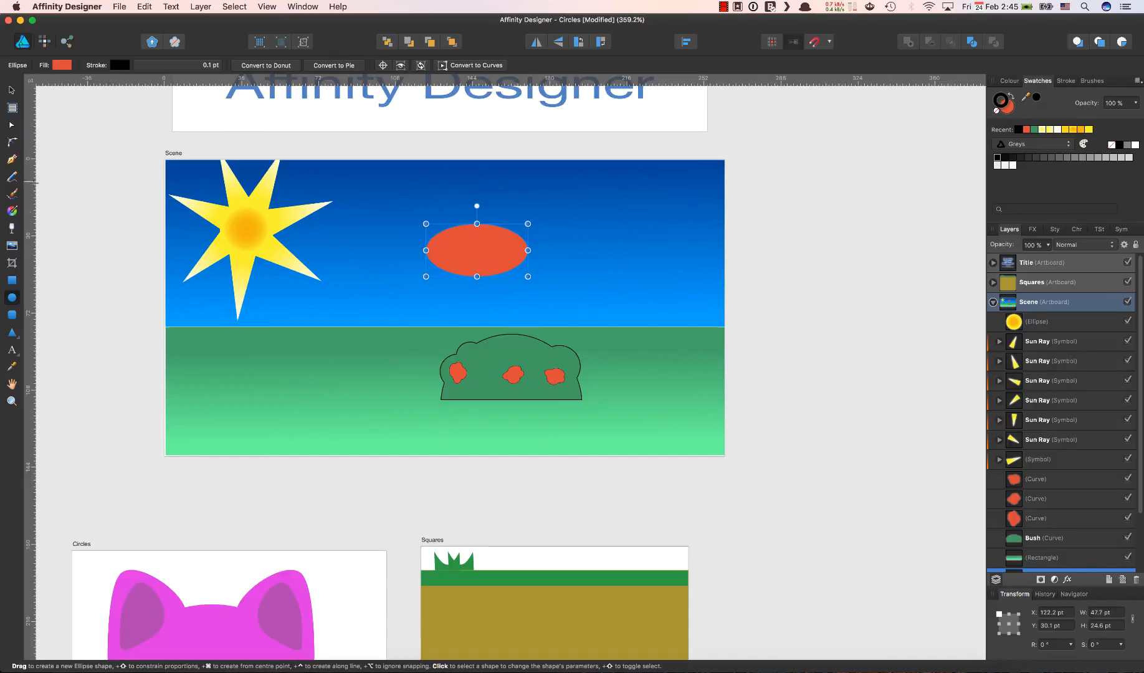
{"action": "left_click", "coordinate": [11, 280]}
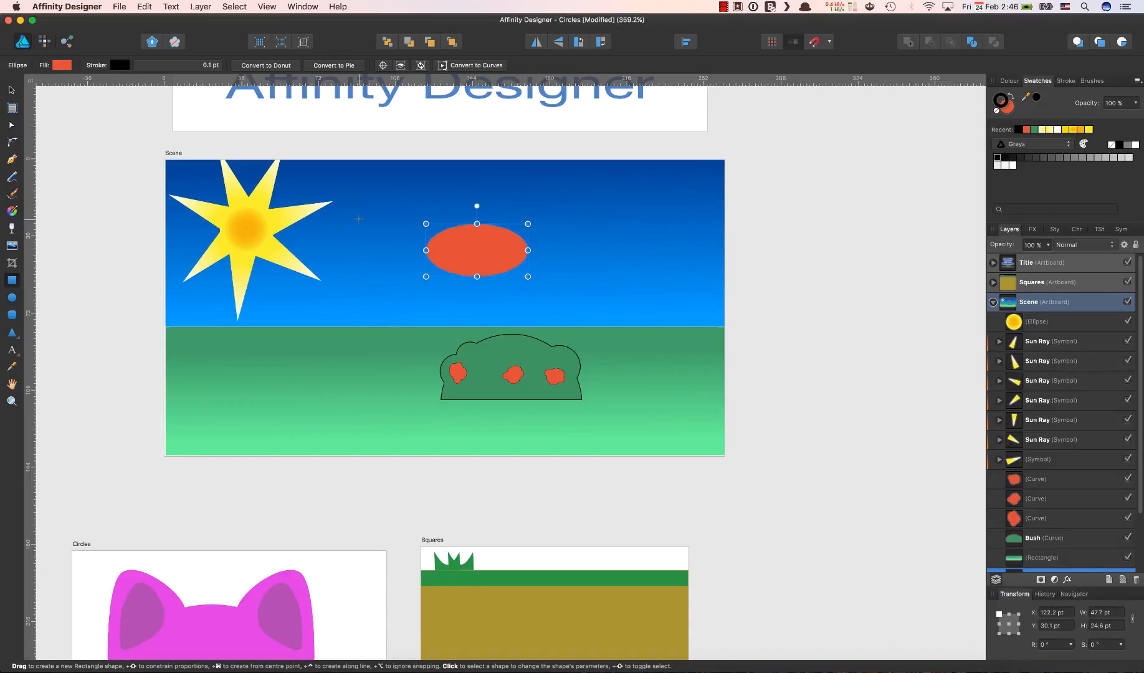
{"action": "left_click_drag", "start_coordinate": [426, 200], "coordinate": [529, 249]}
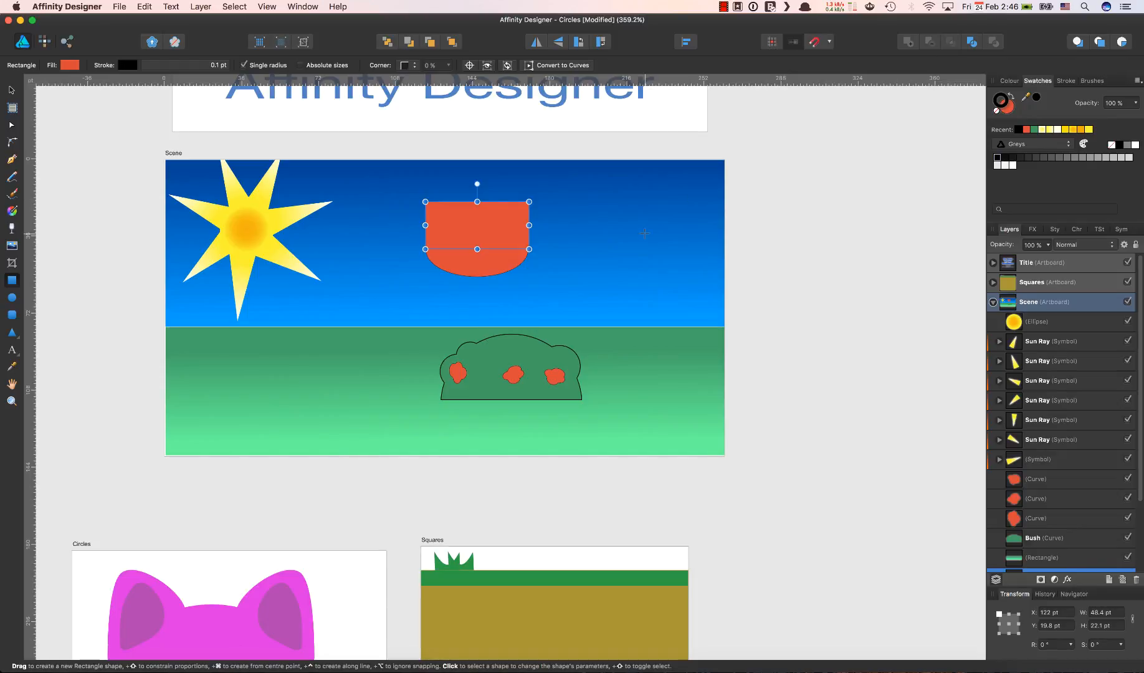
- Subtract the rectangle from the ellipse so that only its lower half is kept as the bird's body
{"action": "left_click", "coordinate": [6, 90]}
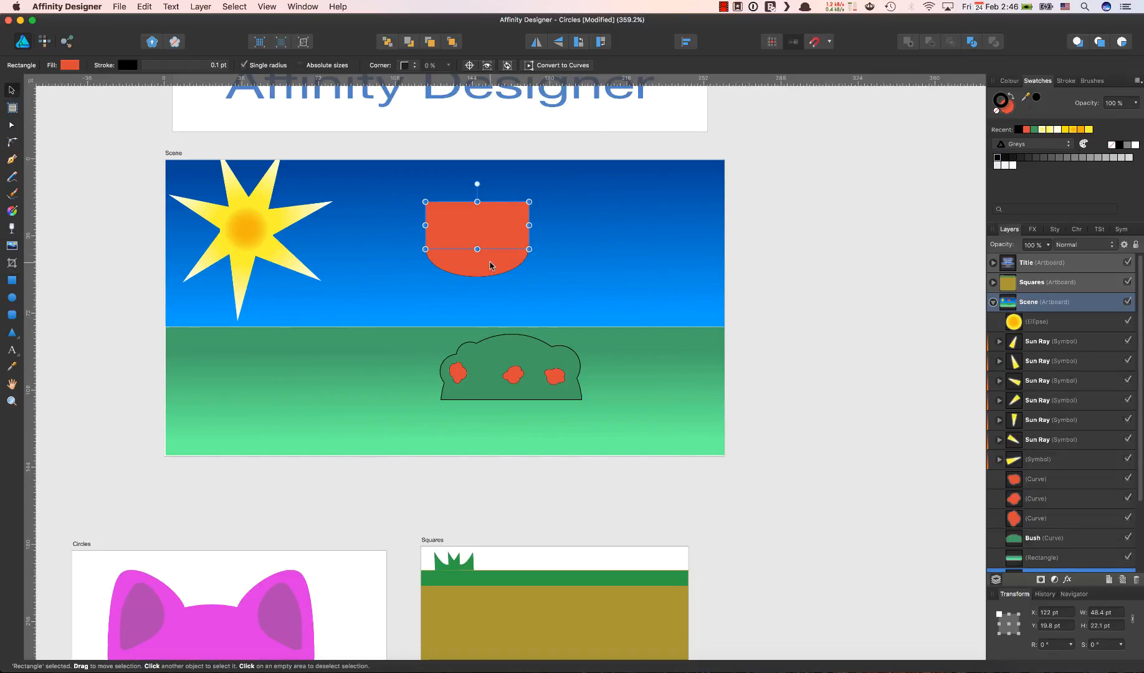
{"action": "left_click", "coordinate": [490, 266], "text": "shift"}
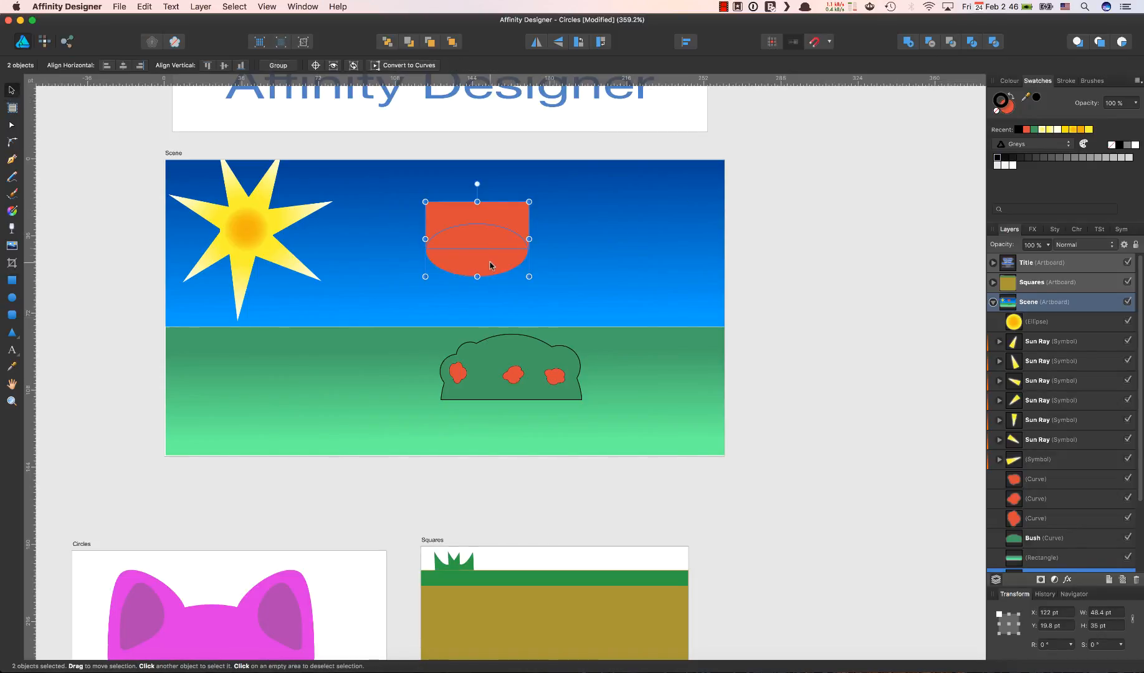
{"action": "left_click", "coordinate": [931, 41]}
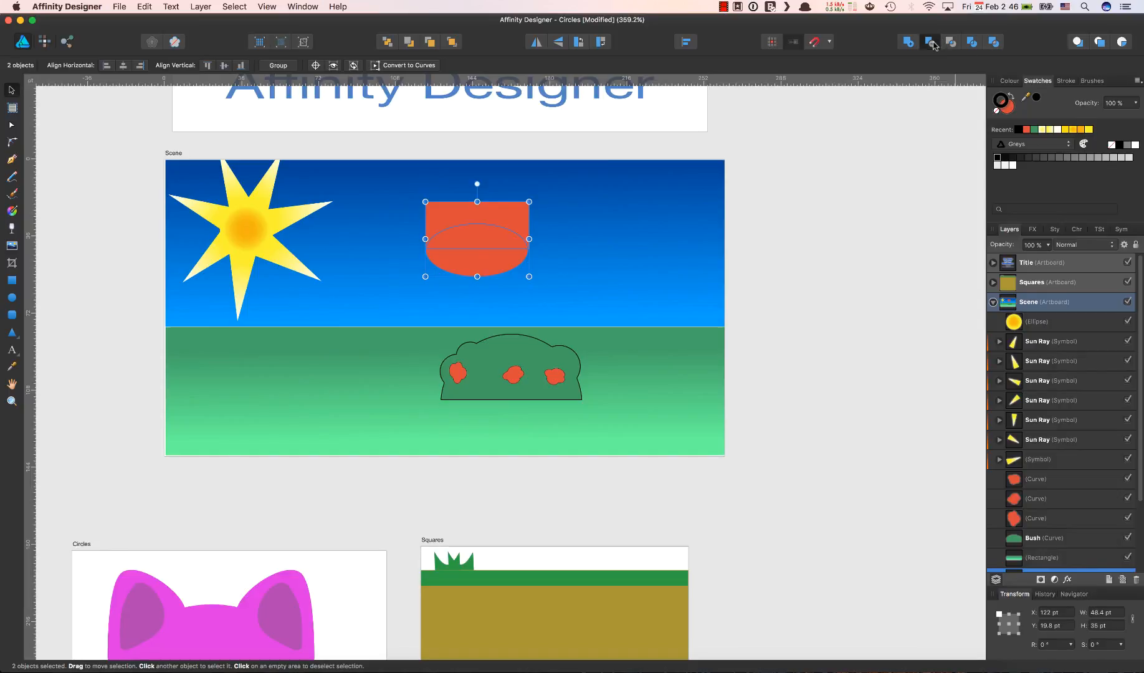
{"action": "left_click", "coordinate": [865, 251]}
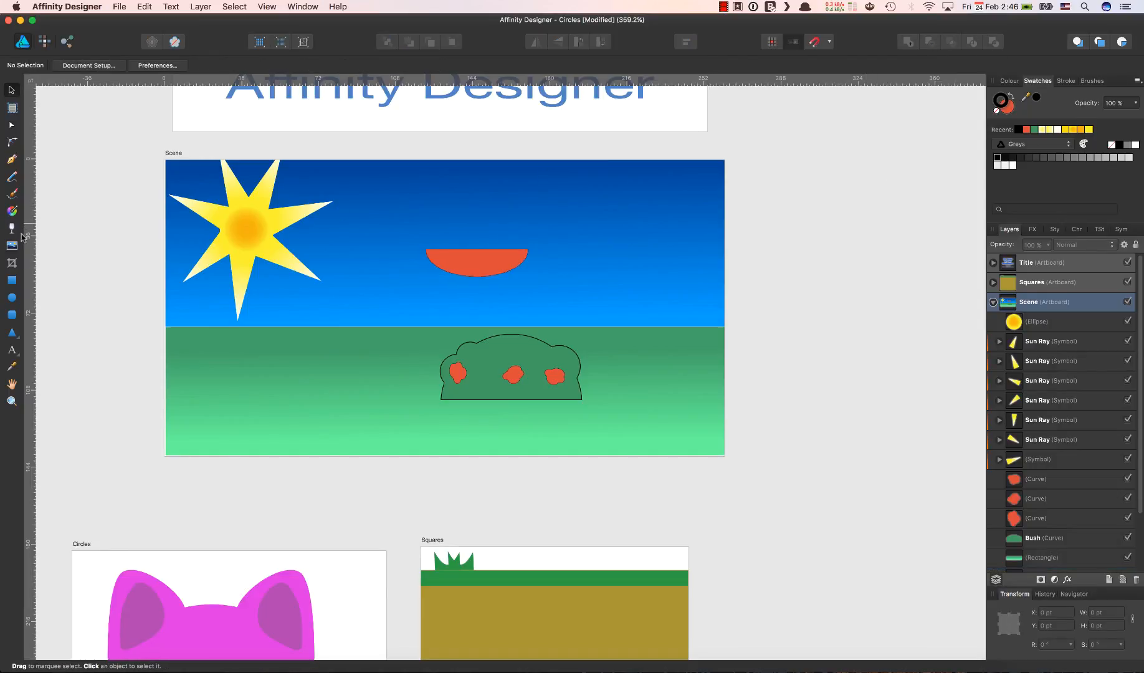
- Draw a circle about 19 pt wide as the bird's head and place it over the body's upper left end
{"action": "left_click", "coordinate": [12, 299]}
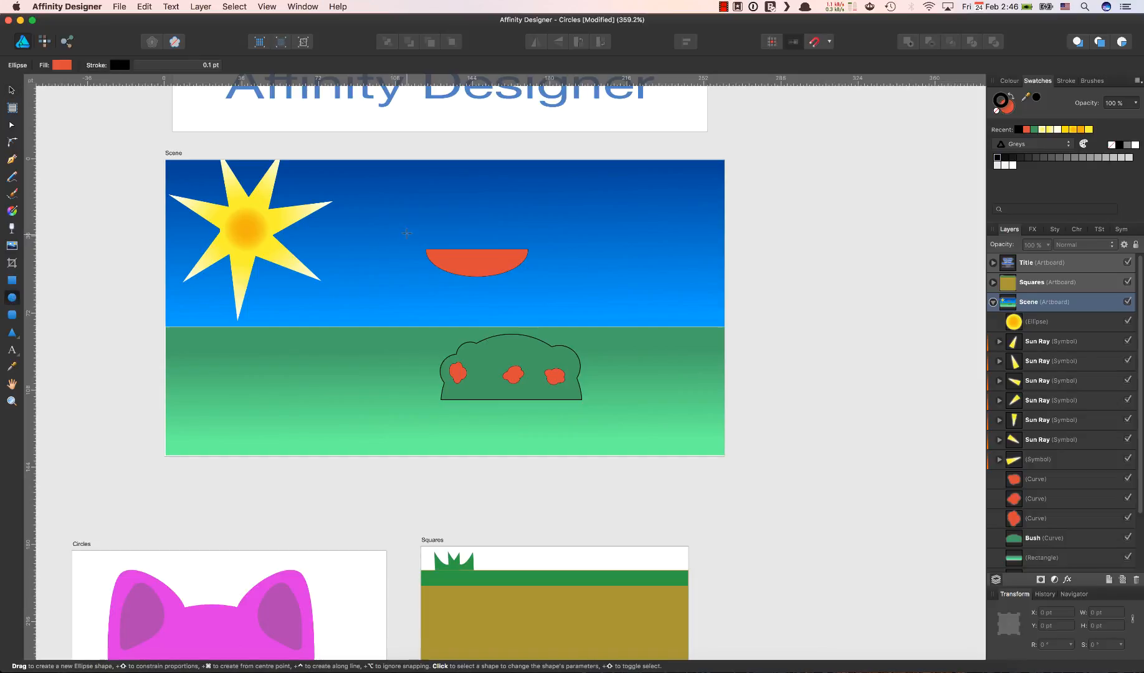
{"action": "left_click_drag", "start_coordinate": [405, 226], "coordinate": [453, 264]}
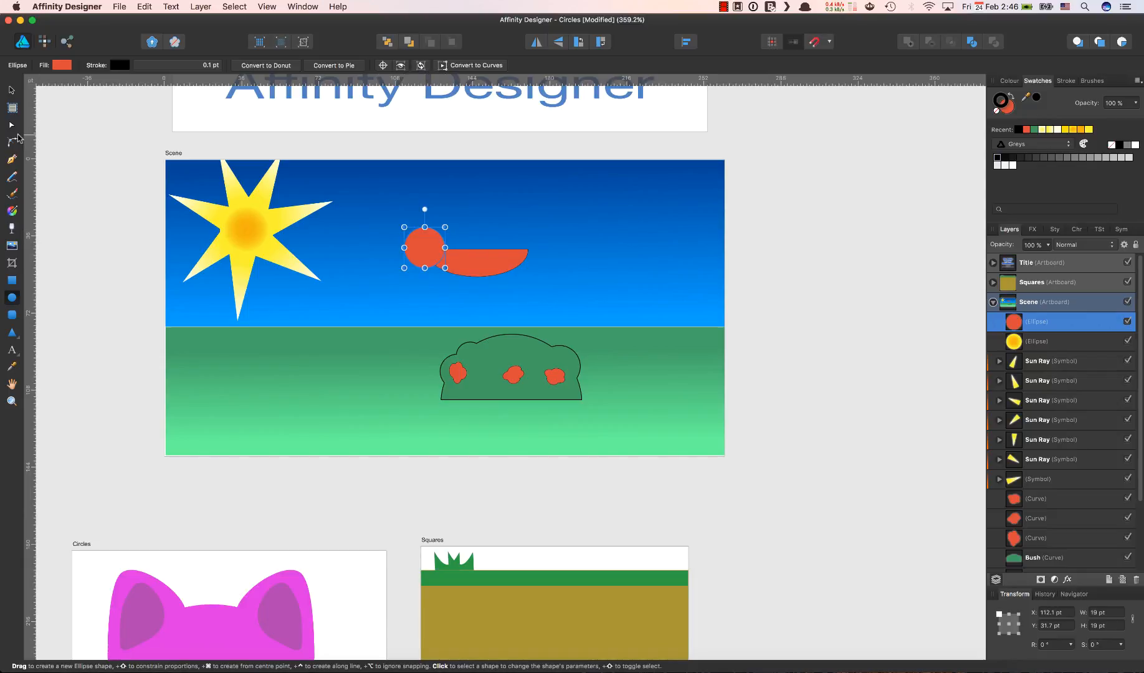
{"action": "left_click", "coordinate": [12, 92]}
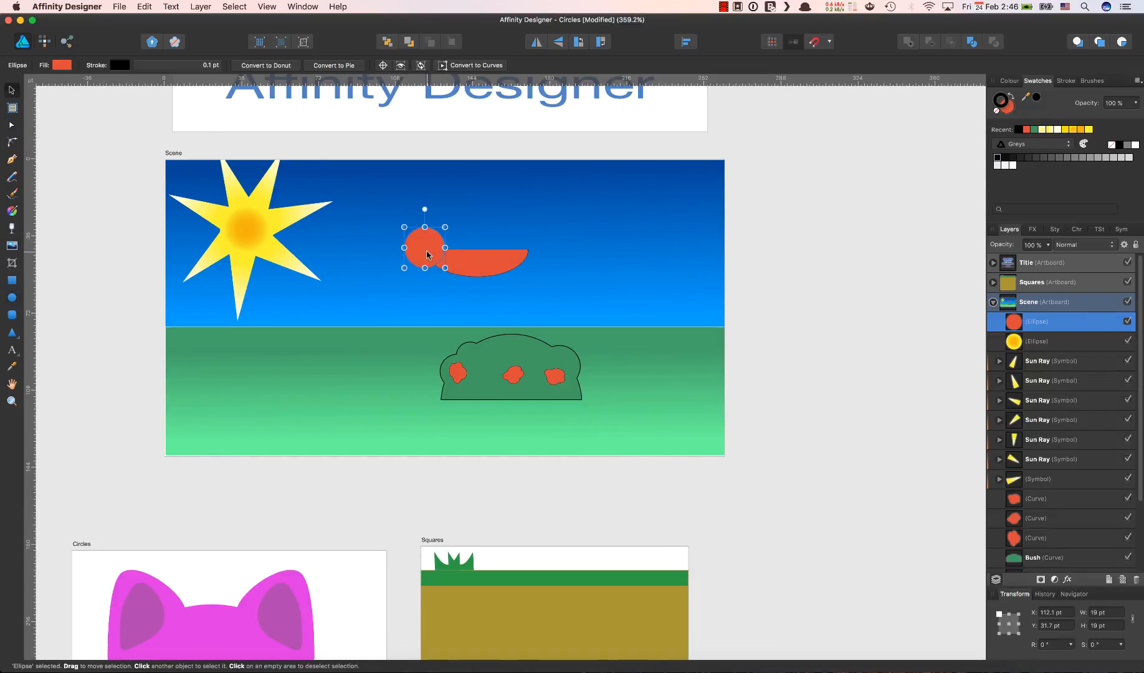
{"action": "left_click_drag", "start_coordinate": [427, 254], "coordinate": [428, 248]}
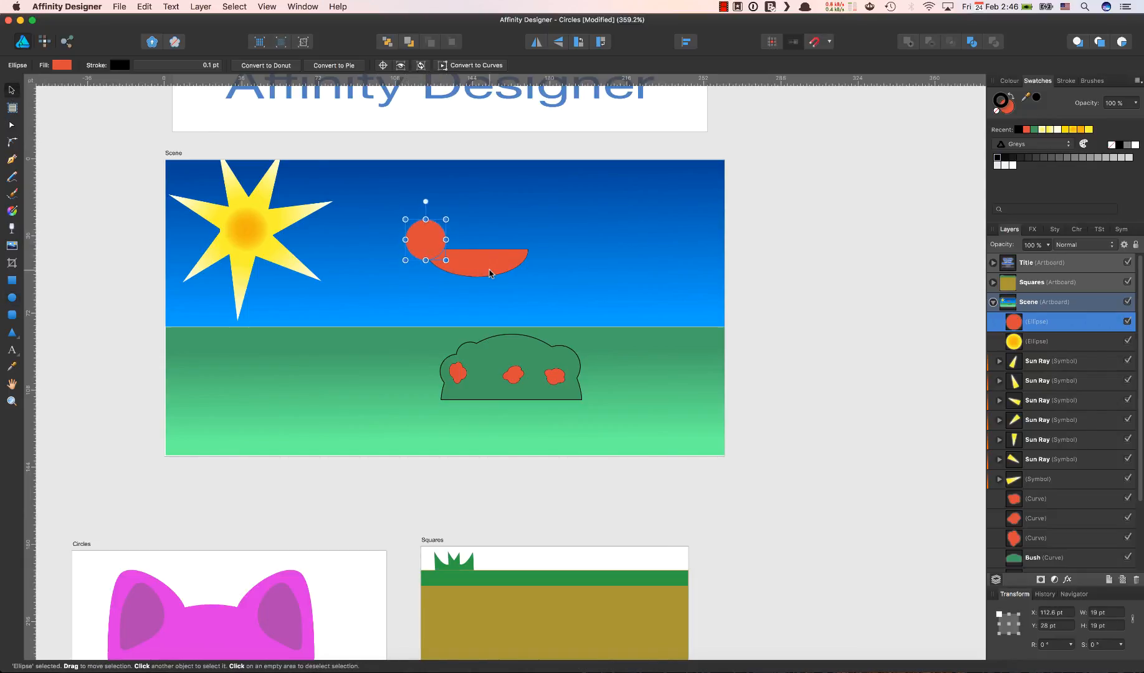
- Resize the half-ellipse body to about 36.5 × 17.2 pt and keep it attached to the head circle
{"action": "left_click", "coordinate": [491, 273]}
{"action": "left_click_drag", "start_coordinate": [528, 276], "coordinate": [484, 276]}
{"action": "left_click", "coordinate": [539, 273]}
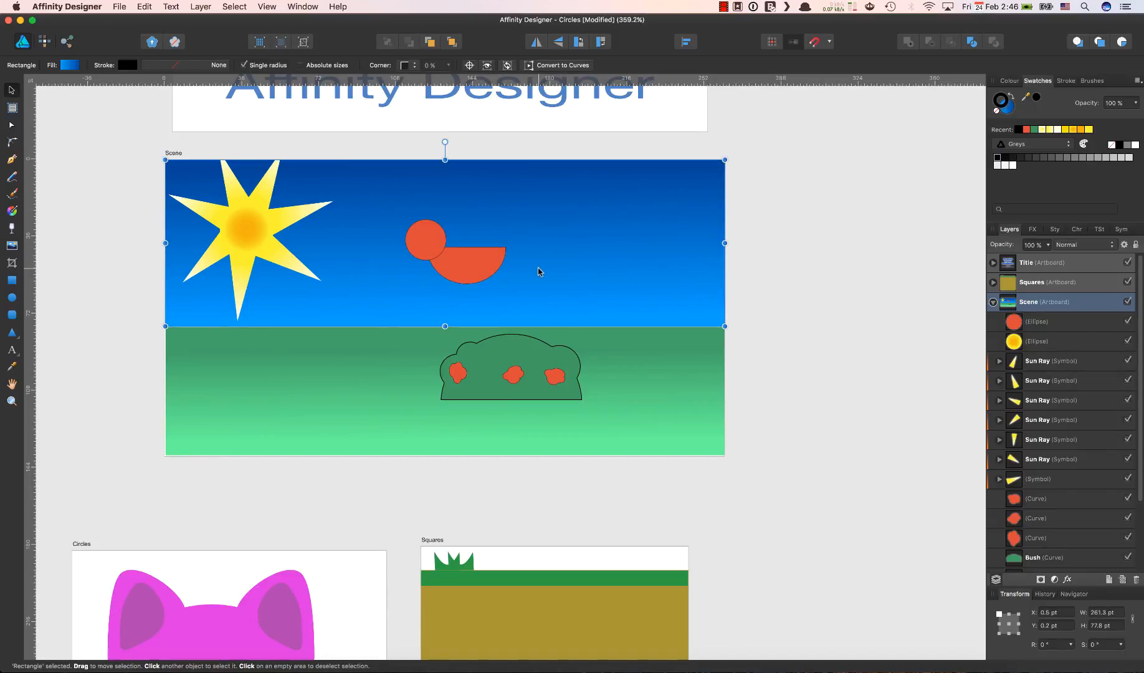
- Make a wing from a vertically flipped copy of the body, about 30.7 × 11.9 pt, tilted to about -151.6° above the body
{"action": "left_click", "coordinate": [462, 263]}
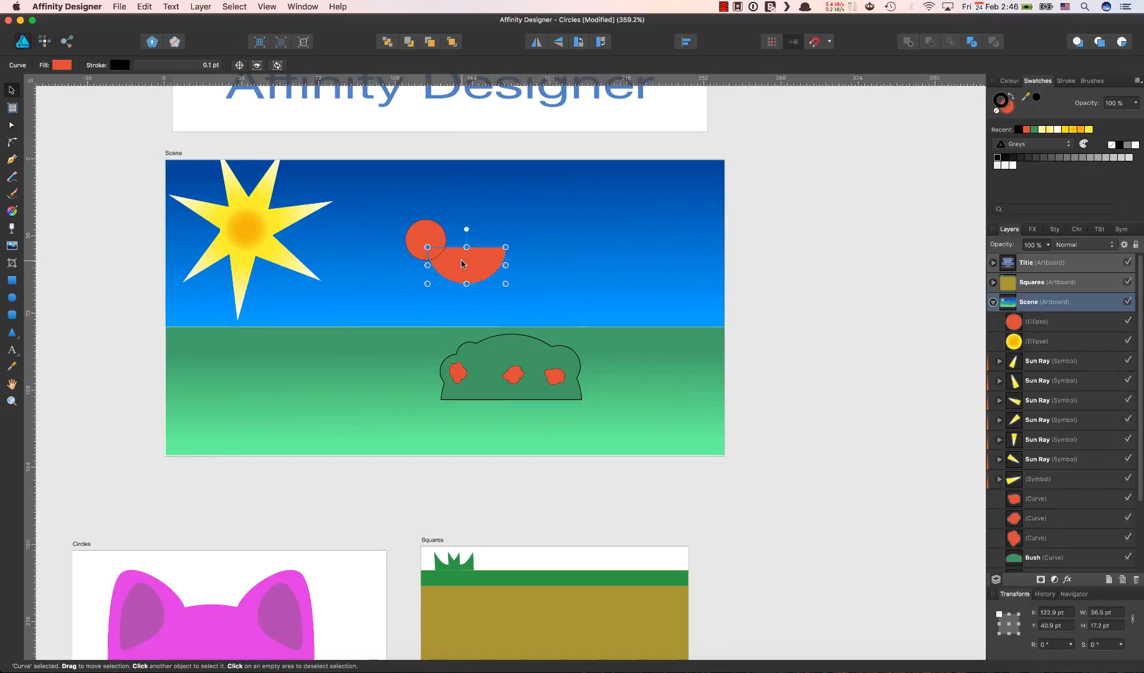
{"action": "left_click_drag", "start_coordinate": [462, 269], "coordinate": [476, 243]}
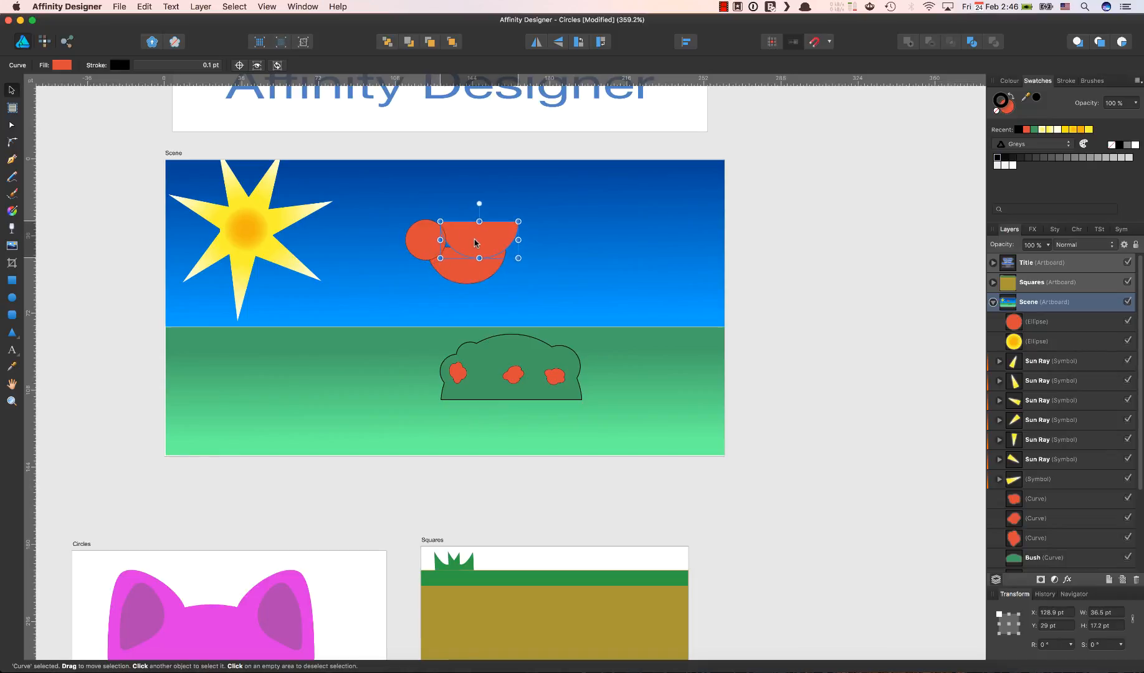
{"action": "left_click", "coordinate": [558, 45]}
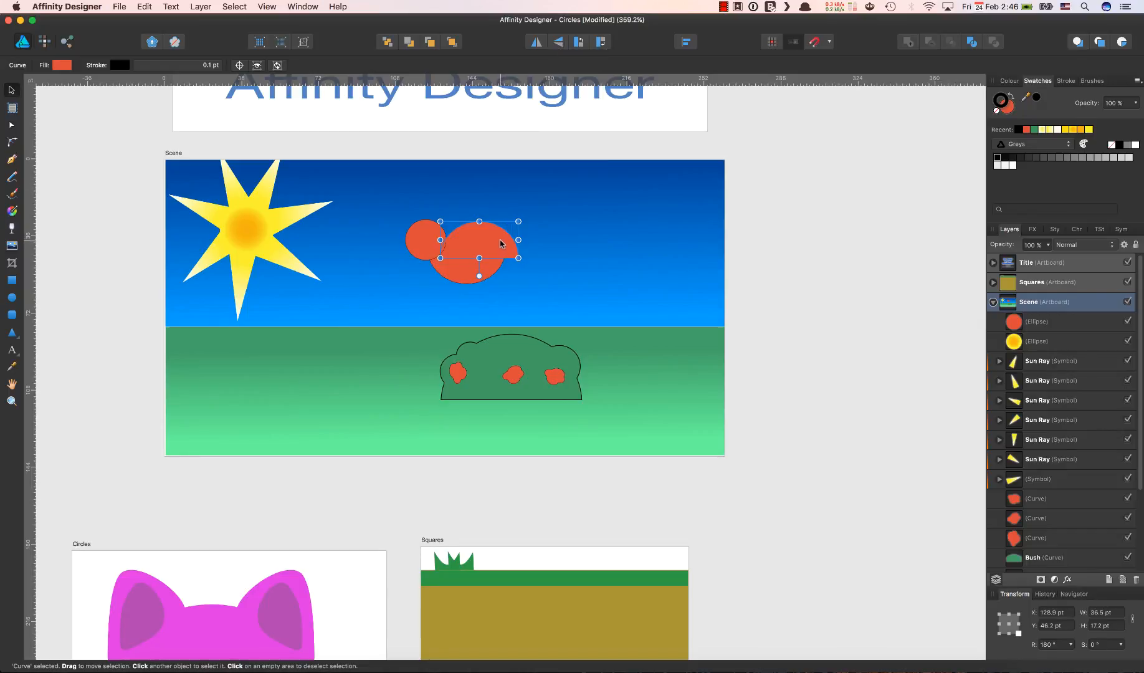
{"action": "left_click_drag", "start_coordinate": [530, 223], "coordinate": [483, 236]}
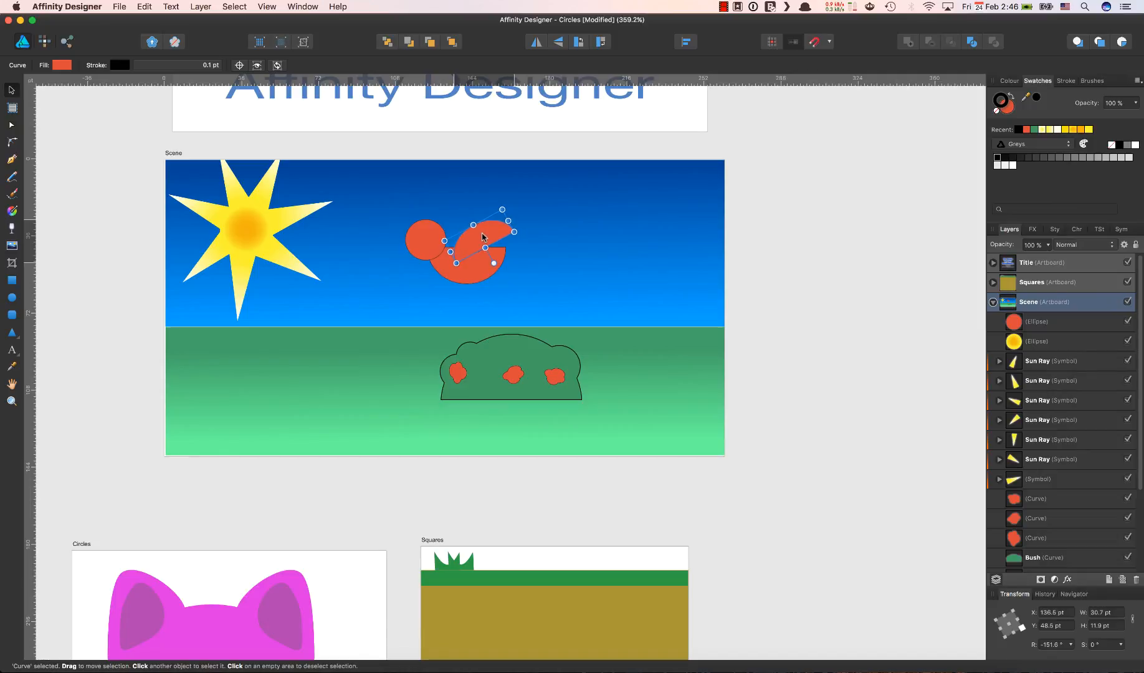
{"action": "left_click", "coordinate": [529, 263]}
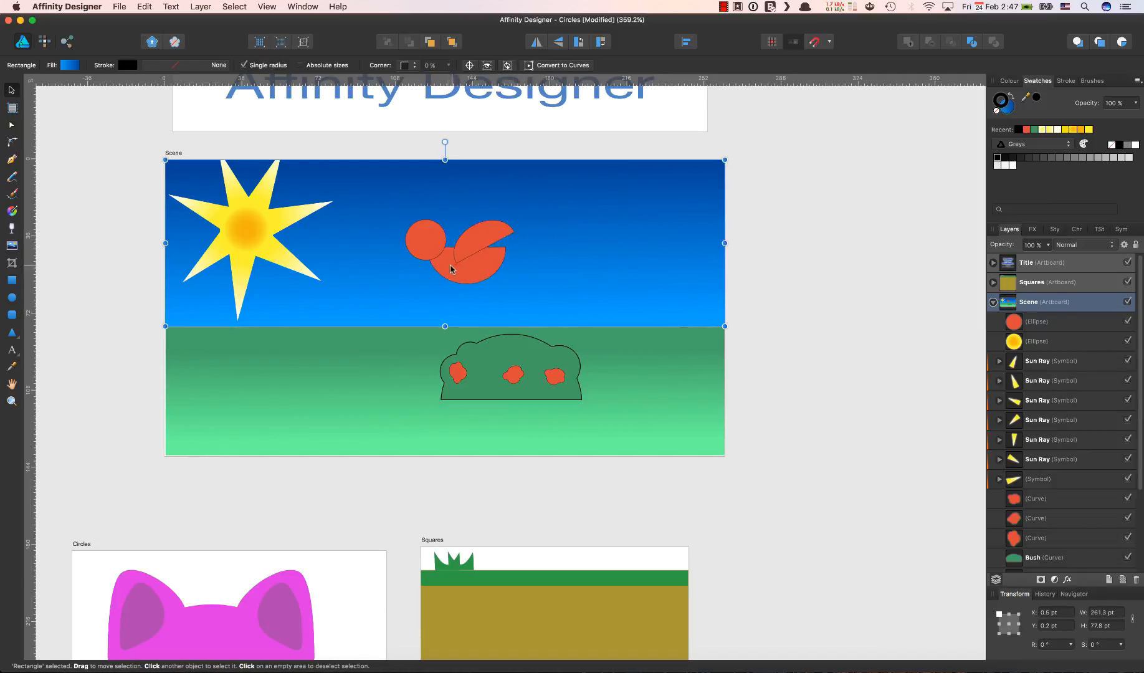
- Remove the stroke from the bird's head, body and wing
{"action": "left_click", "coordinate": [431, 252]}
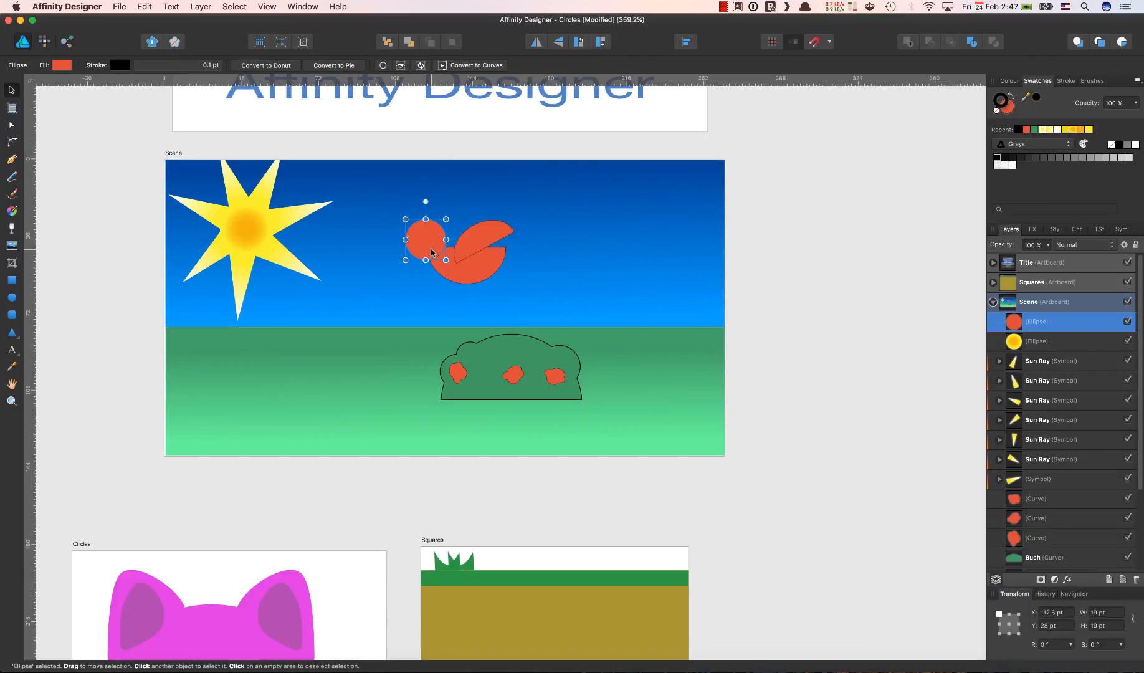
{"action": "left_click", "coordinate": [474, 247], "text": "shift"}
{"action": "left_click", "coordinate": [476, 241], "text": "shift"}
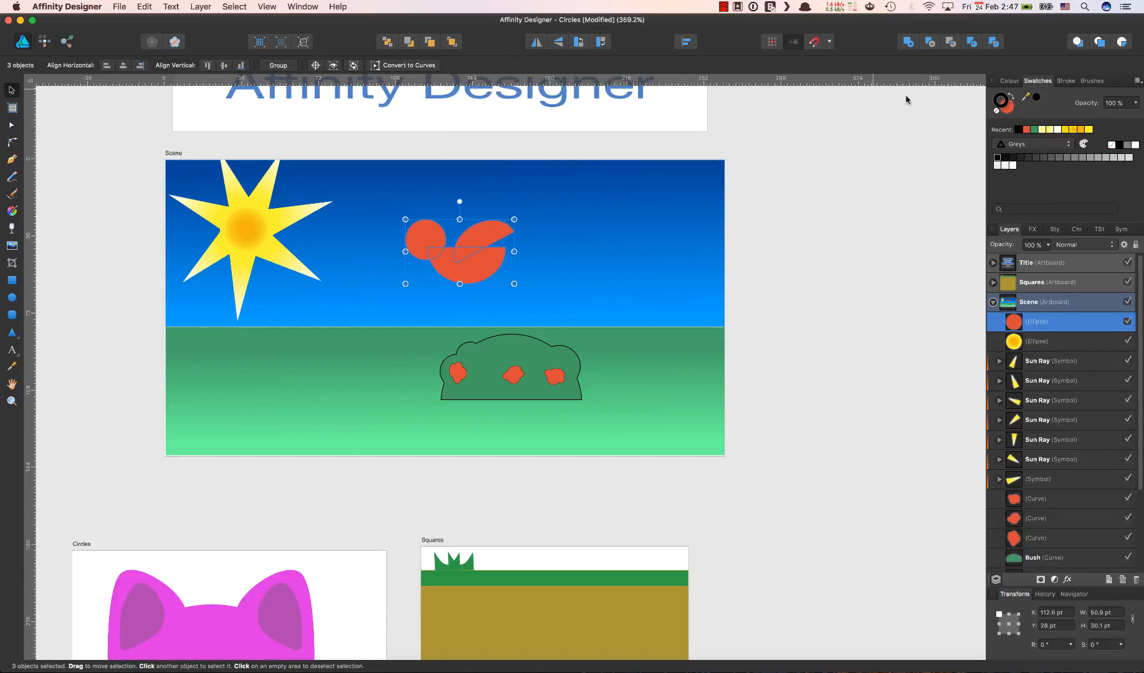
{"action": "left_click", "coordinate": [997, 112]}
{"action": "left_click", "coordinate": [826, 250]}
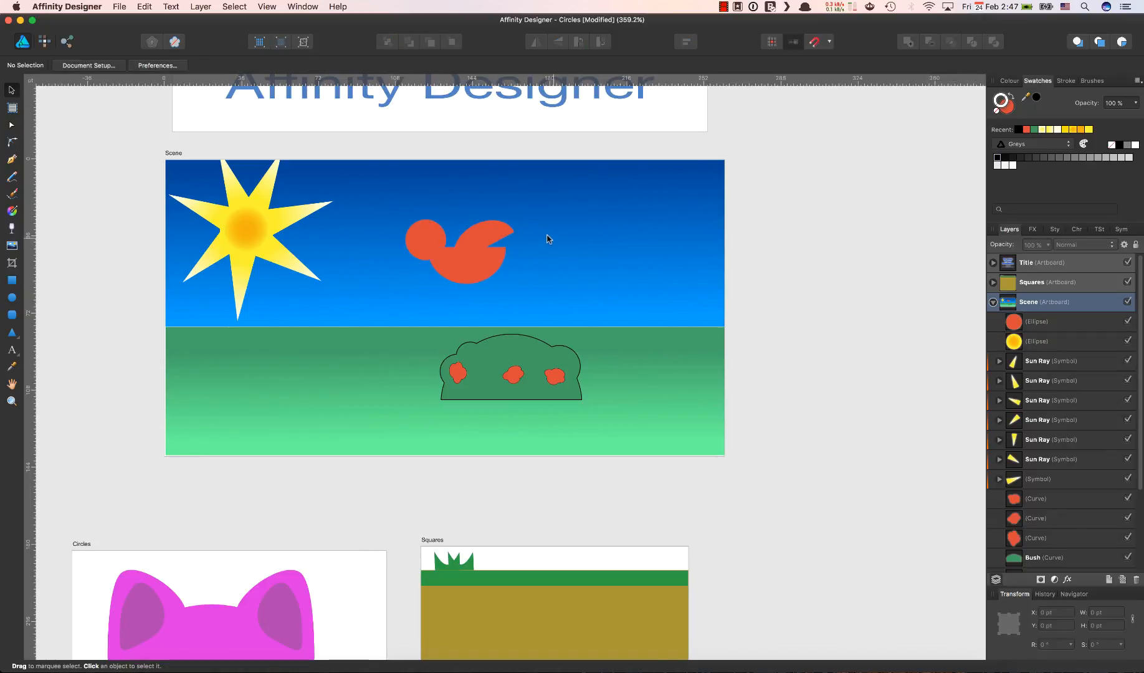
- Draw a circle about 5.2 pt wide near the centre of the bird's head as the eye
{"action": "left_click", "coordinate": [427, 243]}
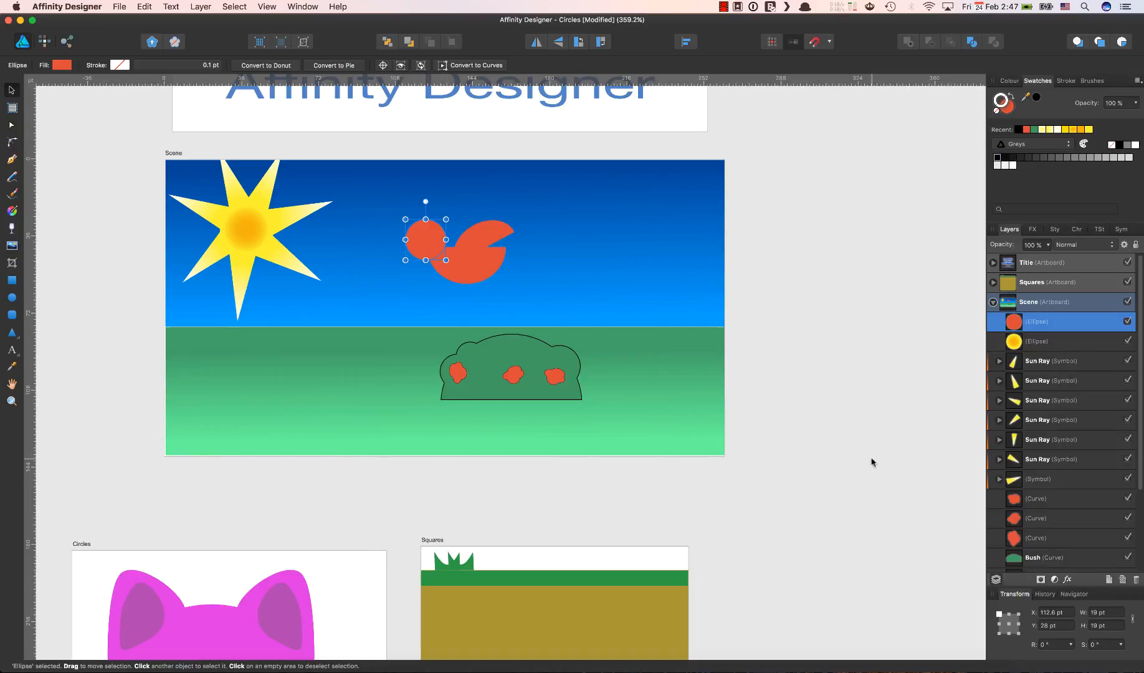
{"action": "double_click", "coordinate": [1014, 321]}
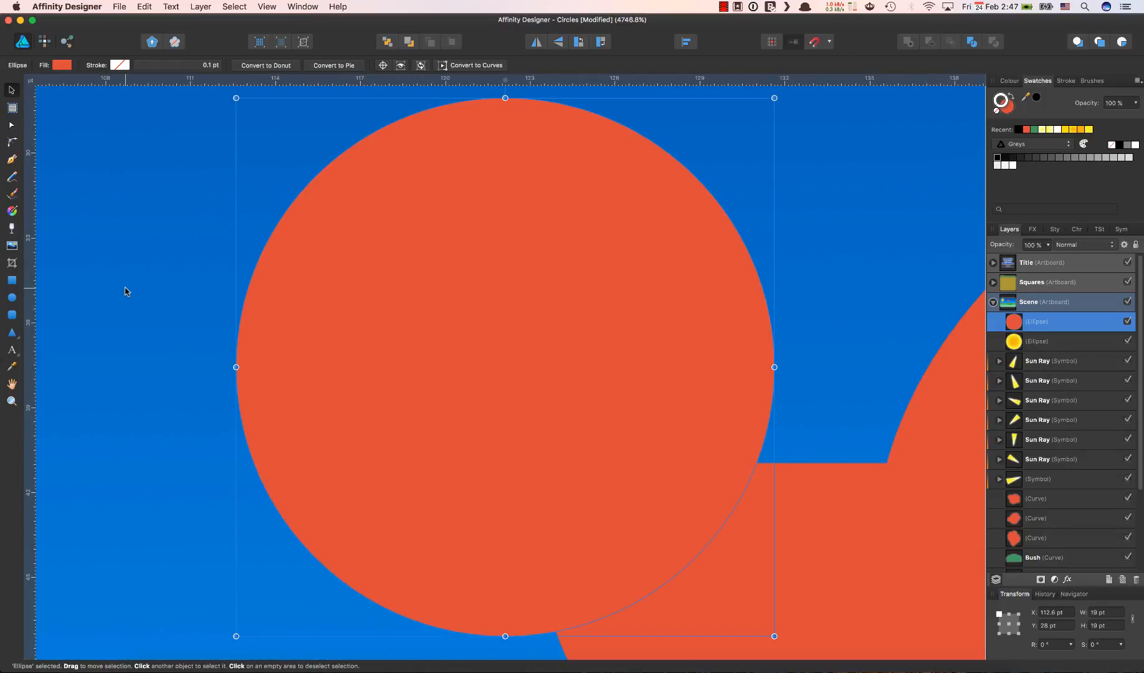
{"action": "left_click", "coordinate": [13, 299]}
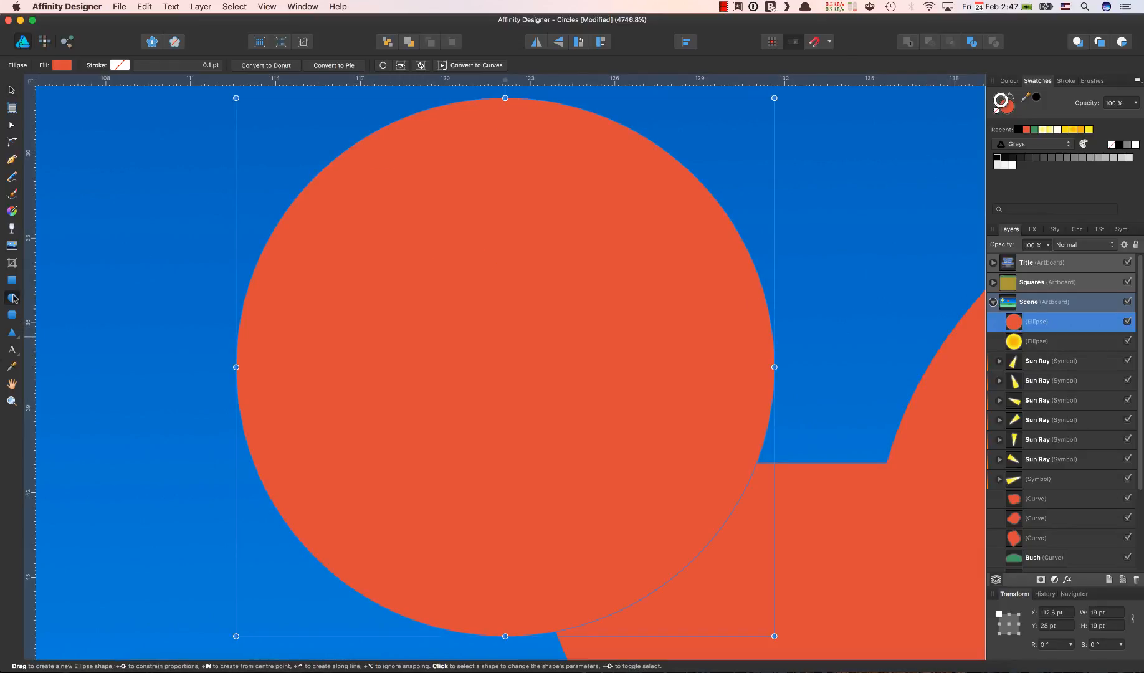
{"action": "left_click_drag", "start_coordinate": [441, 276], "coordinate": [587, 423]}
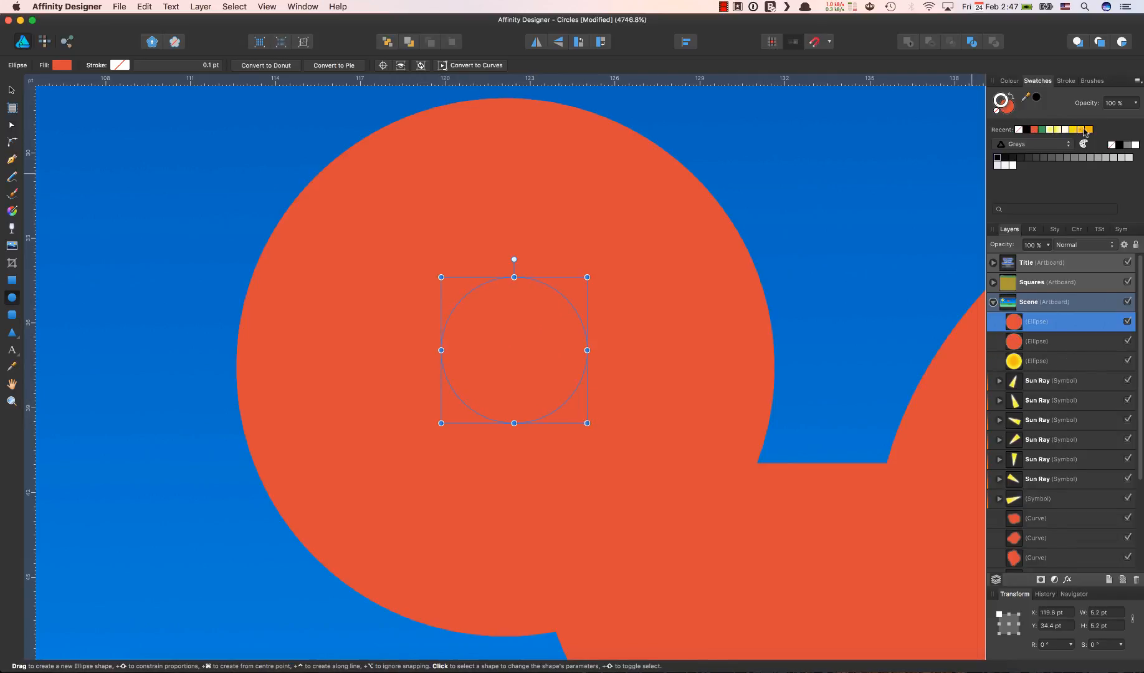
- Fill the eye circle with white and leave it without a stroke
{"action": "left_click", "coordinate": [1135, 145]}
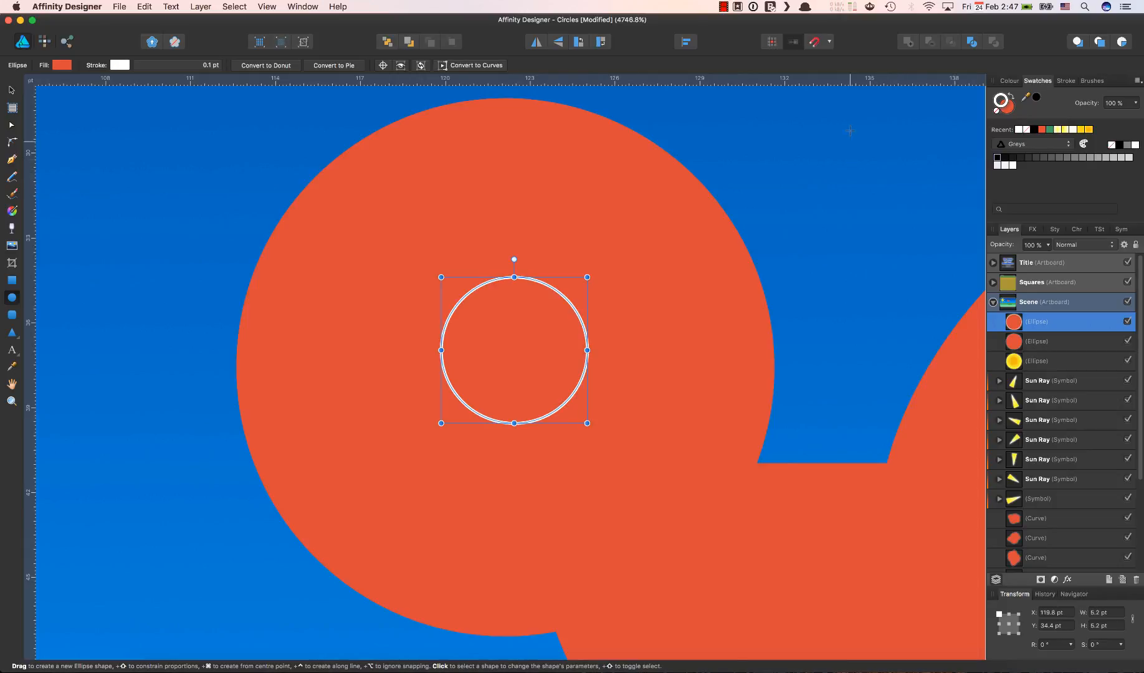
{"action": "left_click", "coordinate": [999, 116]}
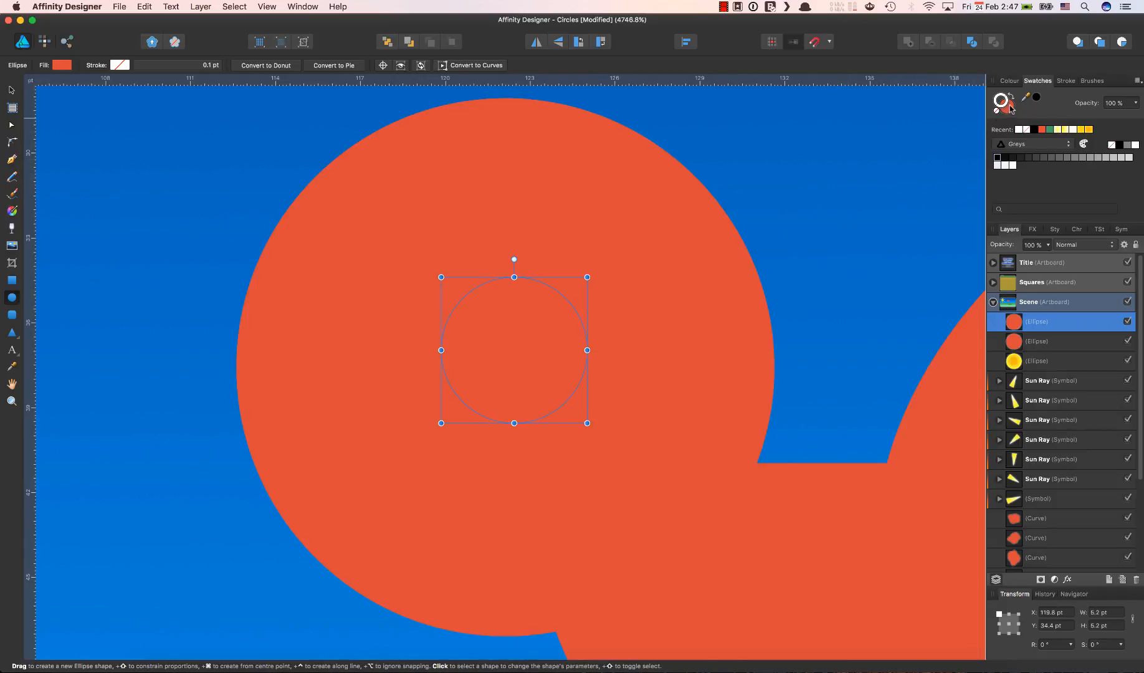
{"action": "left_click", "coordinate": [1008, 106]}
{"action": "left_click", "coordinate": [1135, 145]}
- Duplicate the white eye circle as a black pupil about 2.9 pt wide and place it at the eye's left edge
{"action": "key", "text": "cmd+d"}
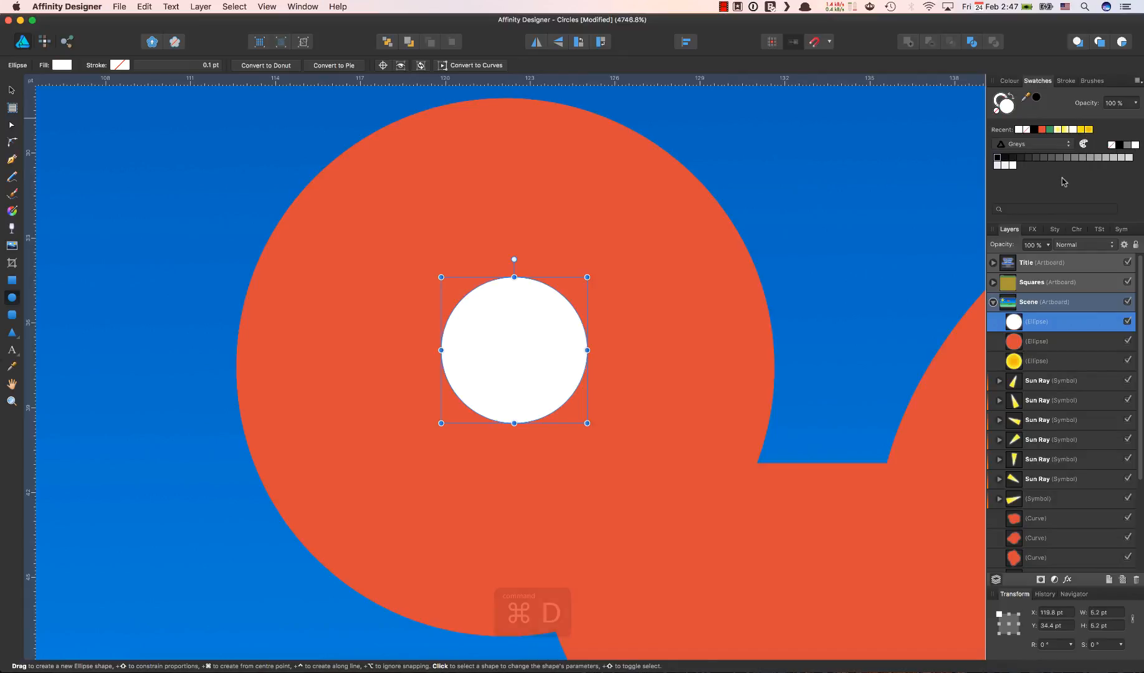
{"action": "left_click", "coordinate": [1119, 144]}
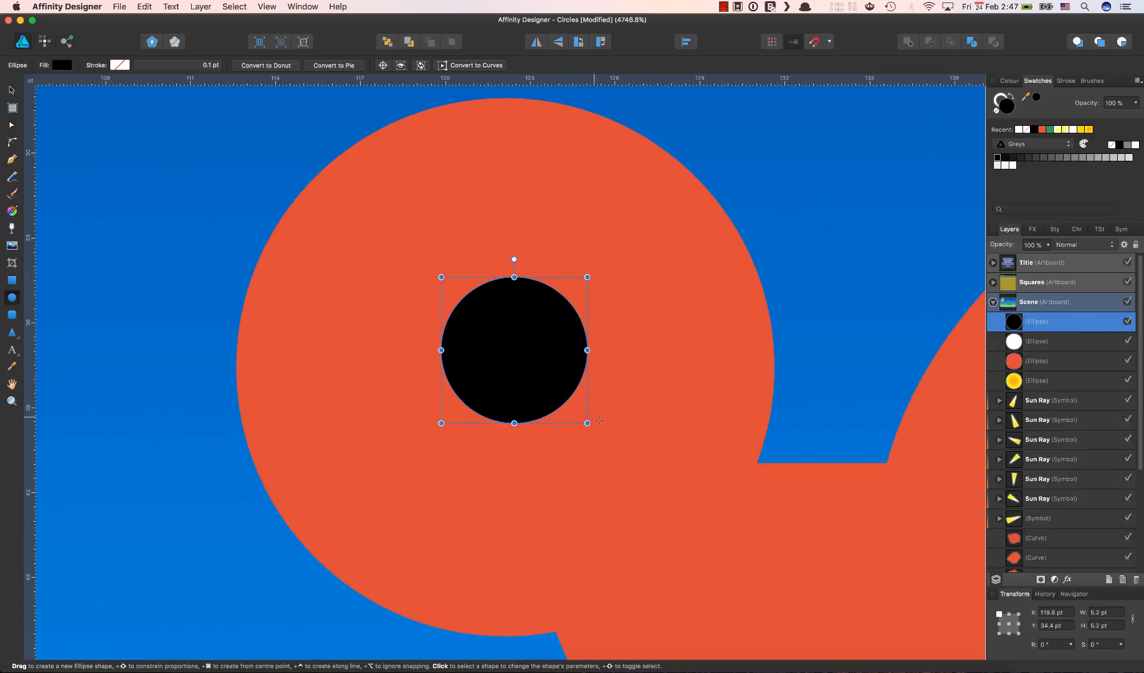
{"action": "left_click_drag", "start_coordinate": [587, 423], "coordinate": [516, 368]}
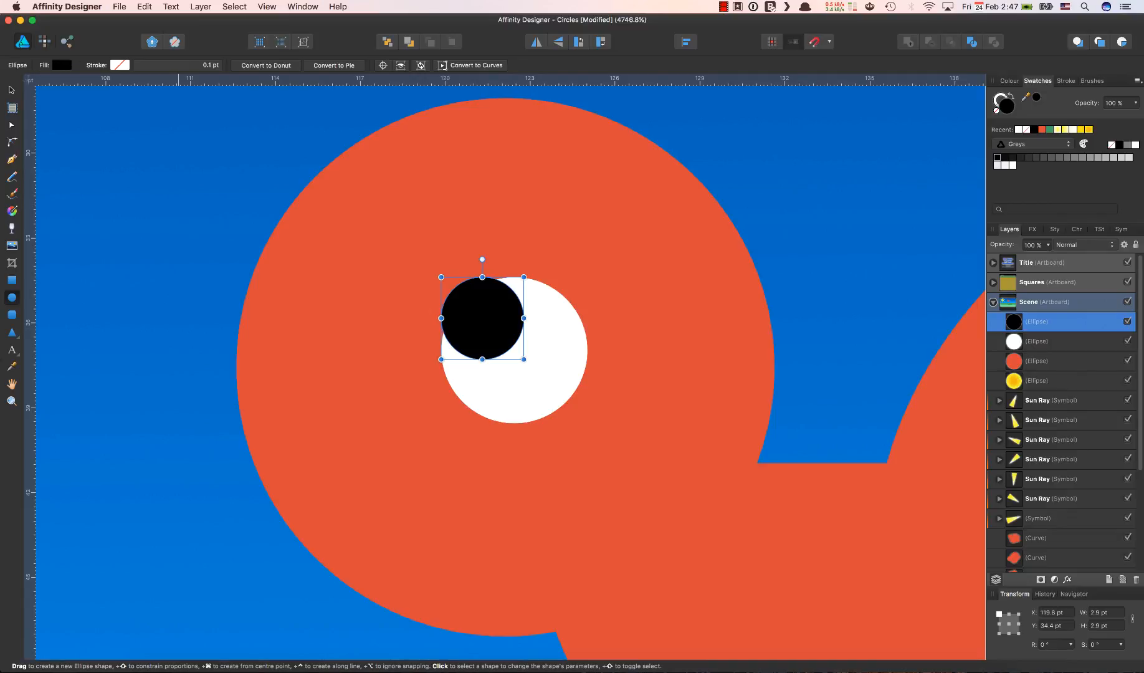
{"action": "key", "text": "v"}
{"action": "left_click_drag", "start_coordinate": [478, 331], "coordinate": [477, 368]}
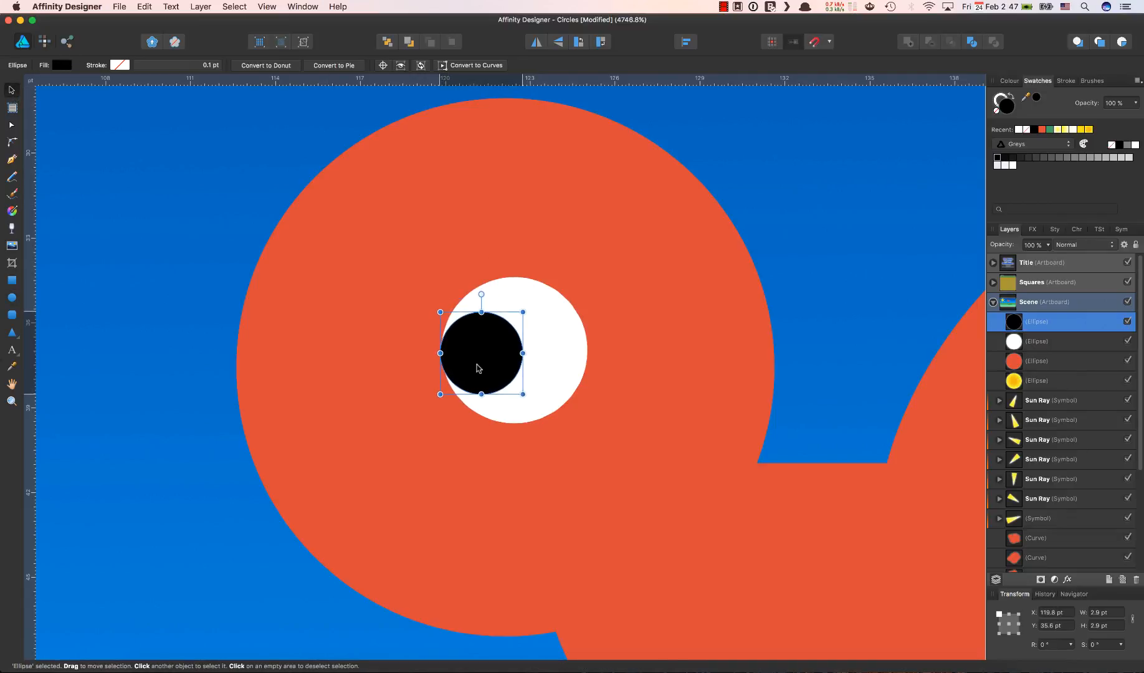
- Draw a triangle about 7.1 pt wide and 11.5 pt high in the sky in front of the bird's head
{"action": "left_click", "coordinate": [807, 281]}
{"action": "scroll", "coordinate": [807, 281], "scroll_direction": "down", "scroll_amount": 5}
{"action": "scroll", "coordinate": [807, 281], "scroll_direction": "down", "scroll_amount": 2}
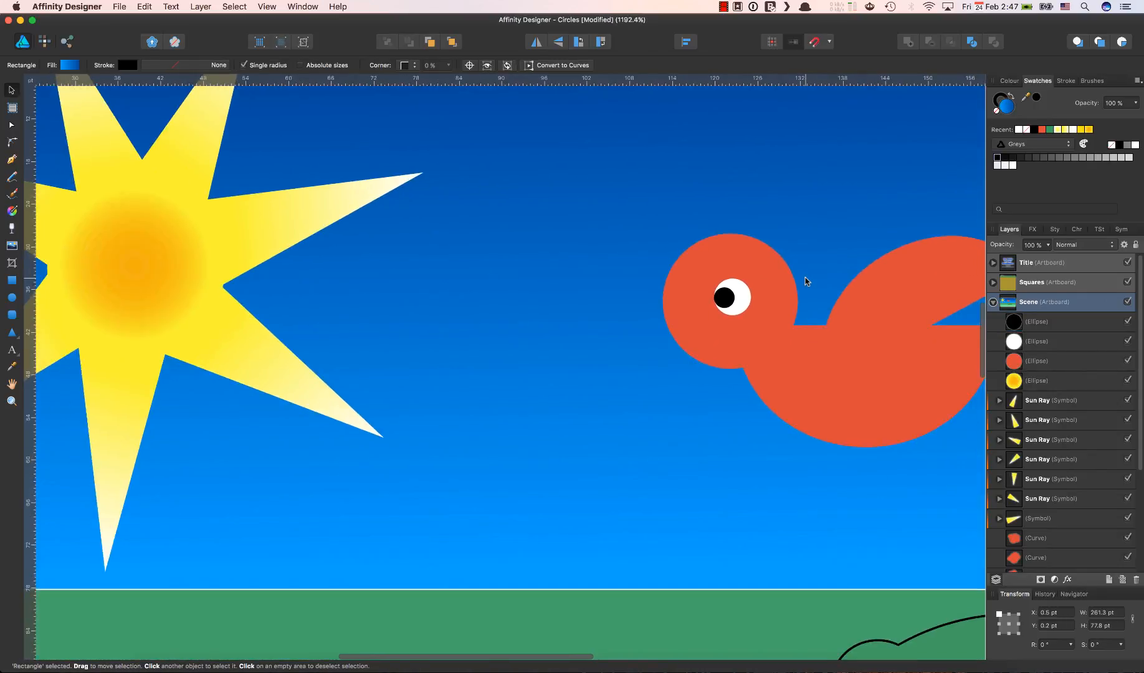
{"action": "scroll", "coordinate": [849, 239], "scroll_direction": "right", "scroll_amount": 5}
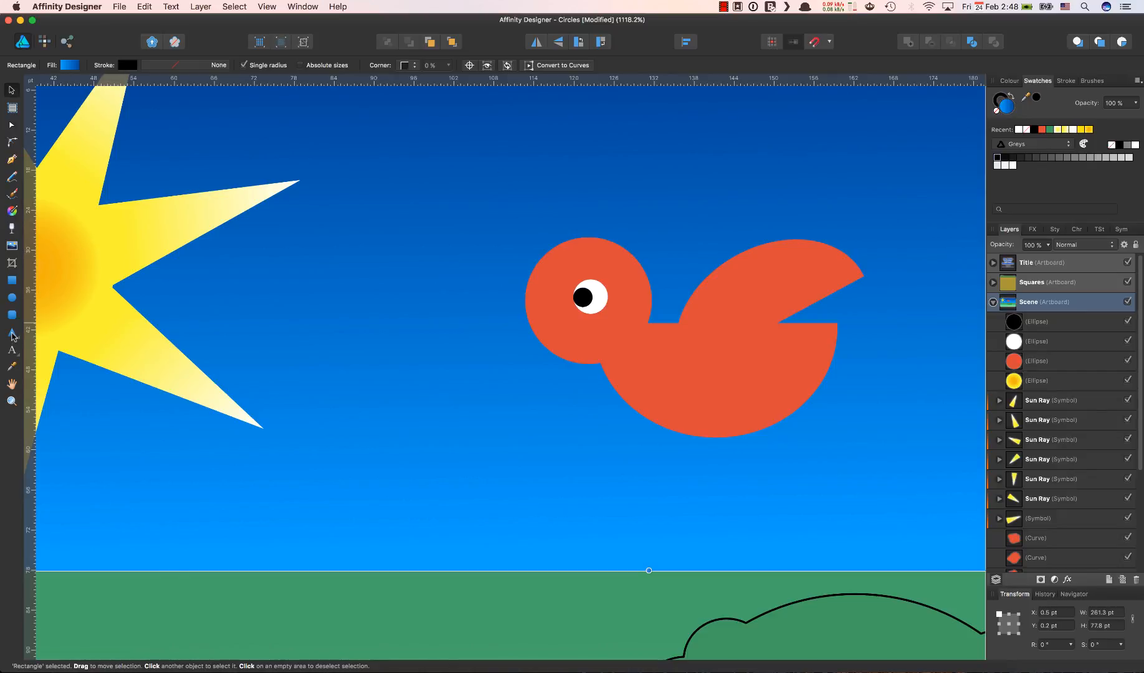
{"action": "left_click", "coordinate": [12, 334]}
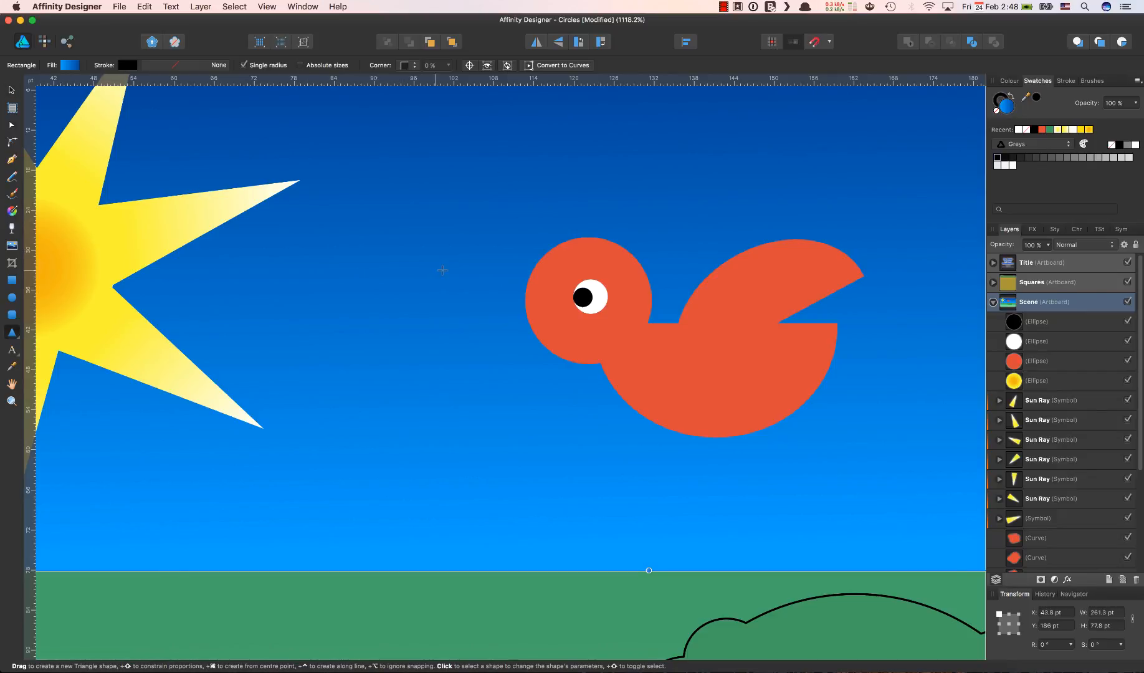
{"action": "left_click_drag", "start_coordinate": [439, 262], "coordinate": [483, 337]}
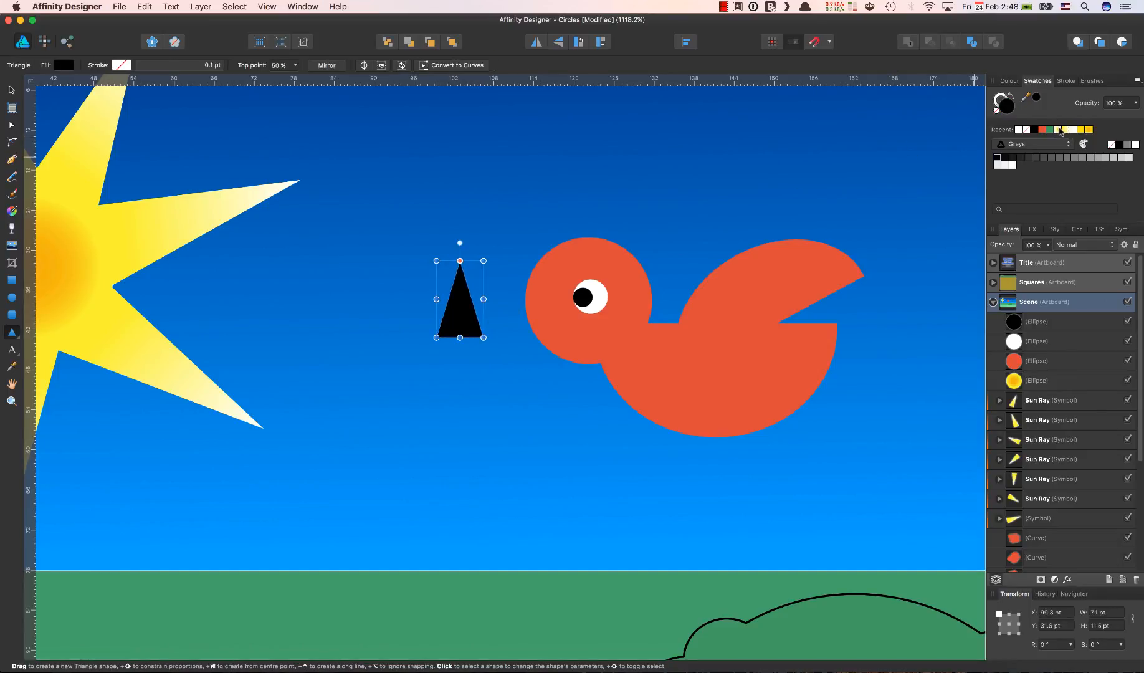
- Fill the triangle with the yellow linear gradient and rotate it to about 92.9° against the head as a beak
{"action": "left_click", "coordinate": [1060, 130]}
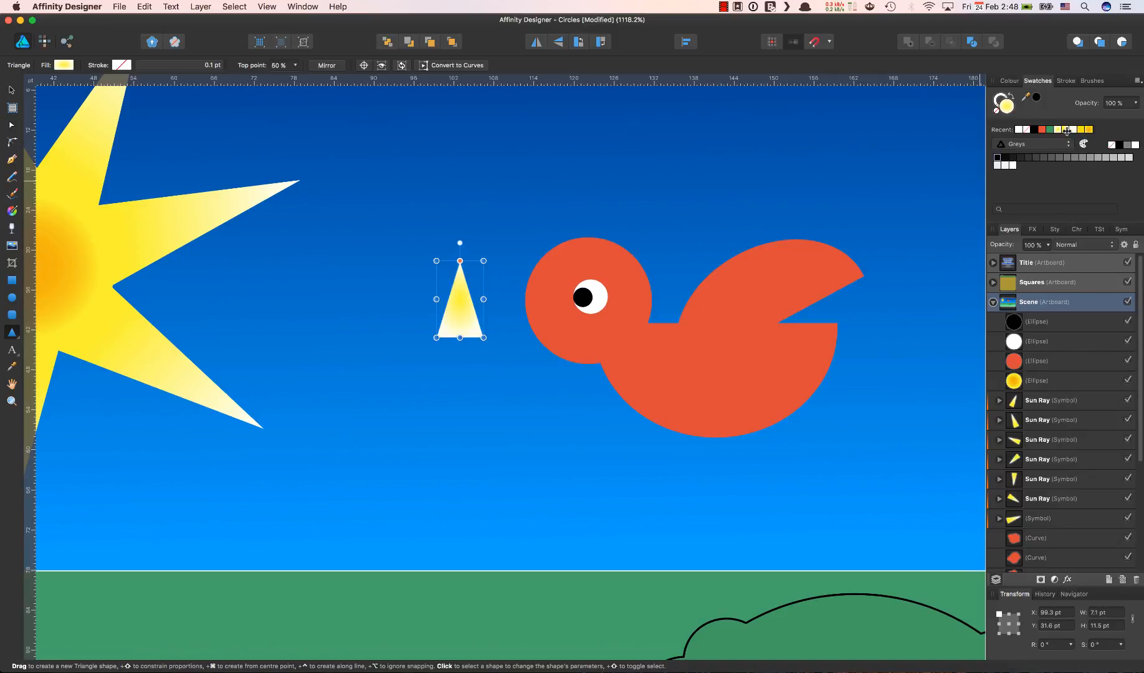
{"action": "left_click", "coordinate": [1066, 128]}
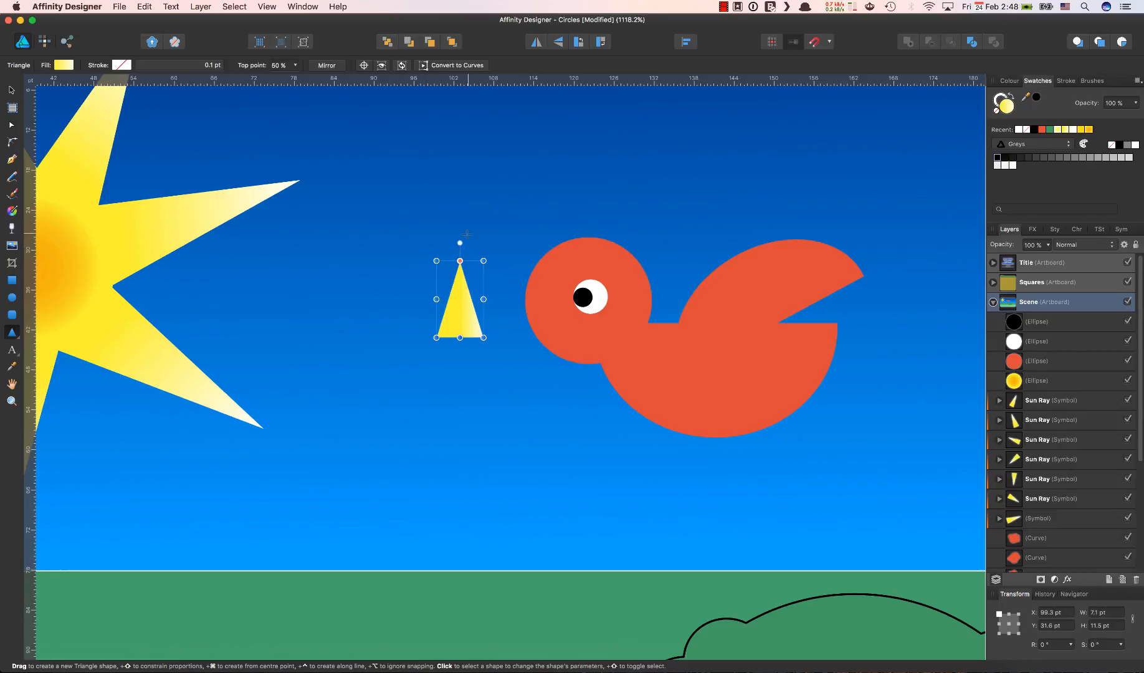
{"action": "left_click_drag", "start_coordinate": [430, 254], "coordinate": [478, 308]}
{"action": "left_click", "coordinate": [11, 92]}
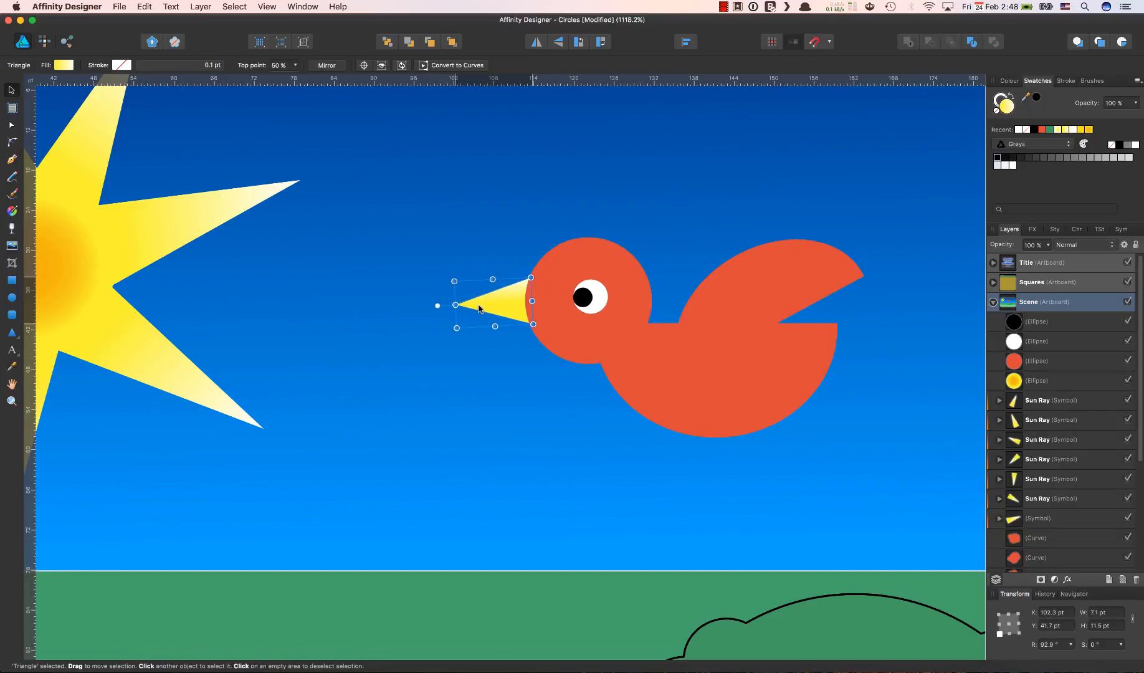
- Move the bird's pupil, eye and head ellipses down the layer stack to just above the wing curve
{"action": "scroll", "coordinate": [1106, 409], "scroll_direction": "down", "scroll_amount": 3}
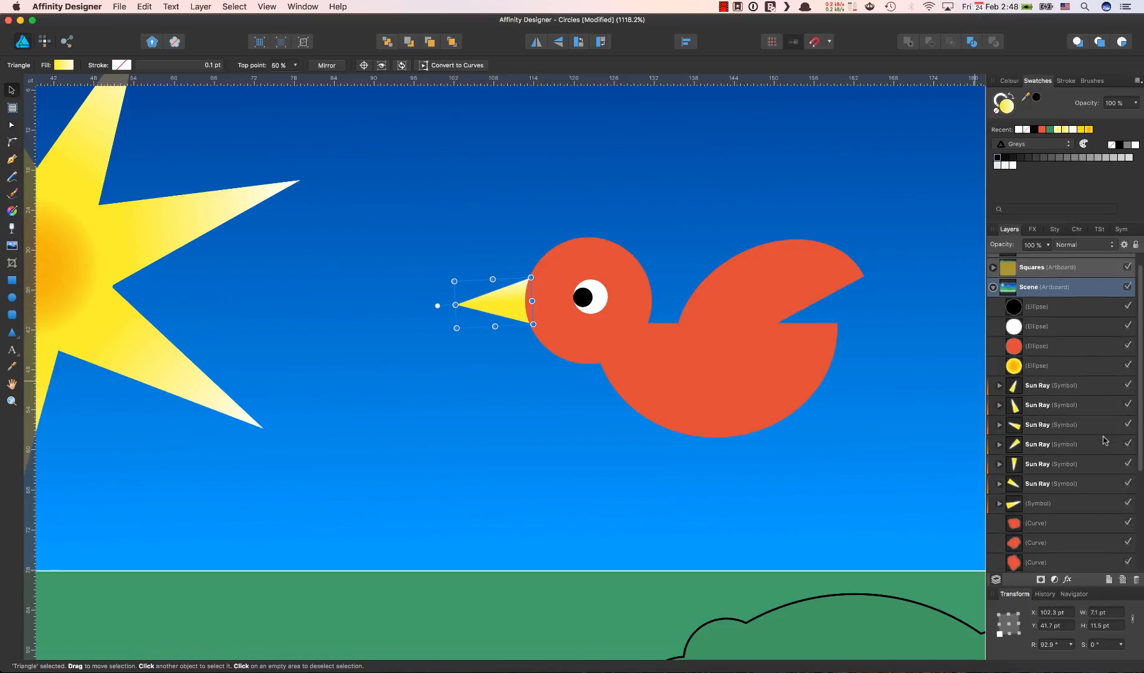
{"action": "scroll", "coordinate": [1103, 440], "scroll_direction": "up", "scroll_amount": 3}
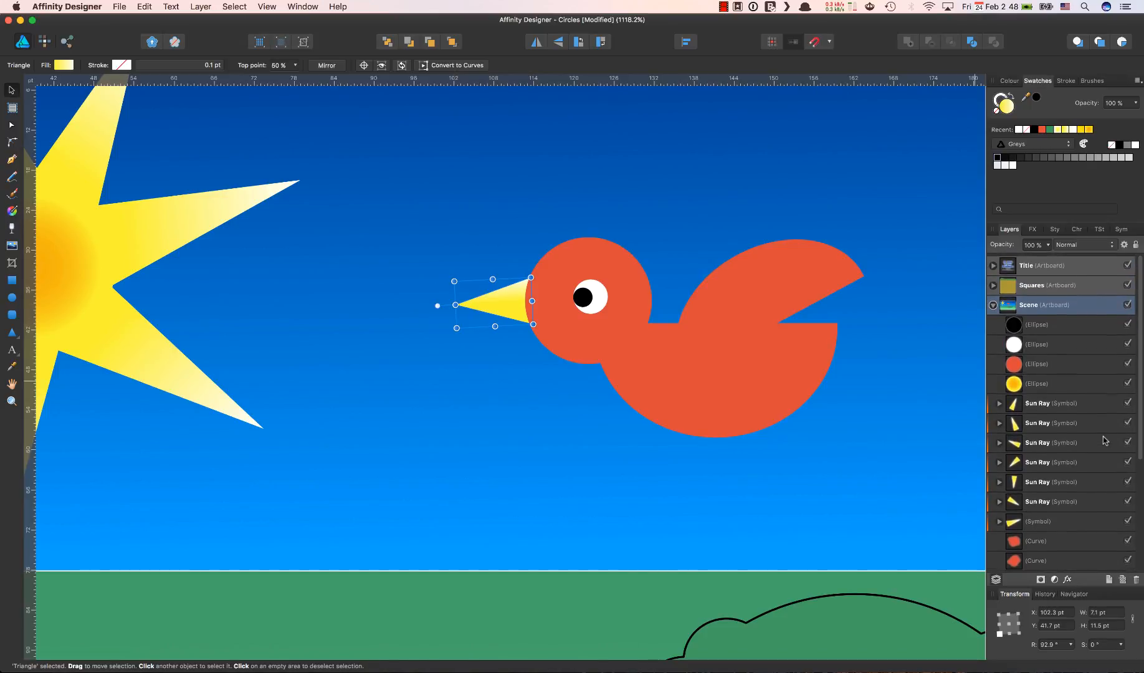
{"action": "left_click", "coordinate": [1058, 323]}
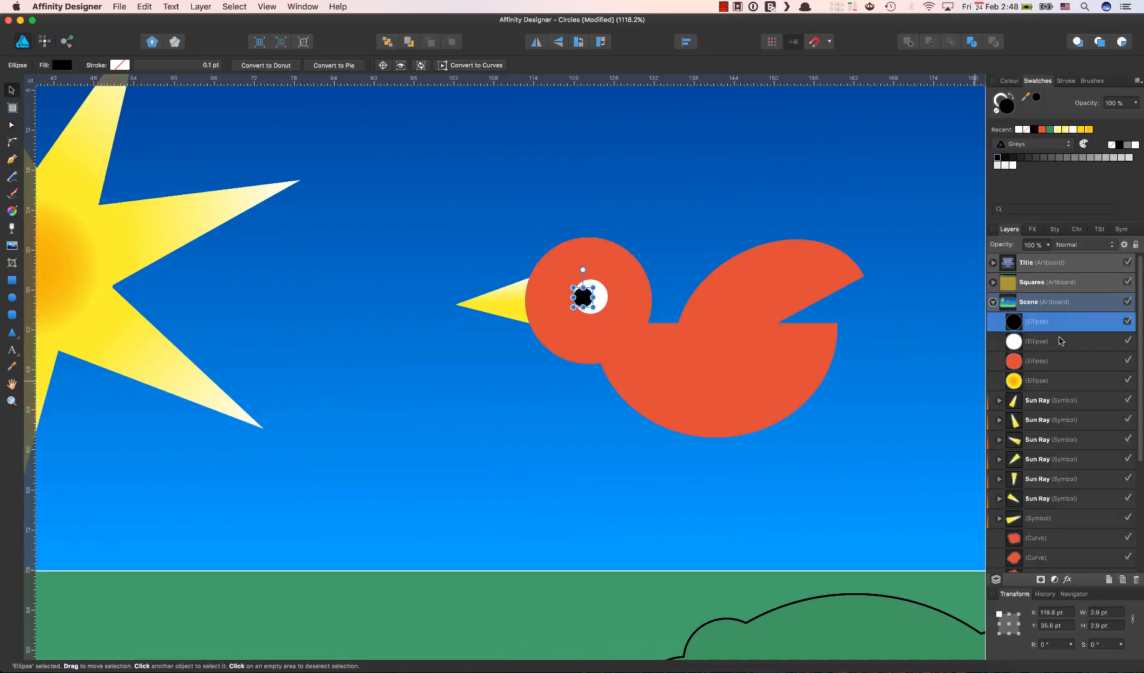
{"action": "left_click", "coordinate": [1055, 381], "text": "shift"}
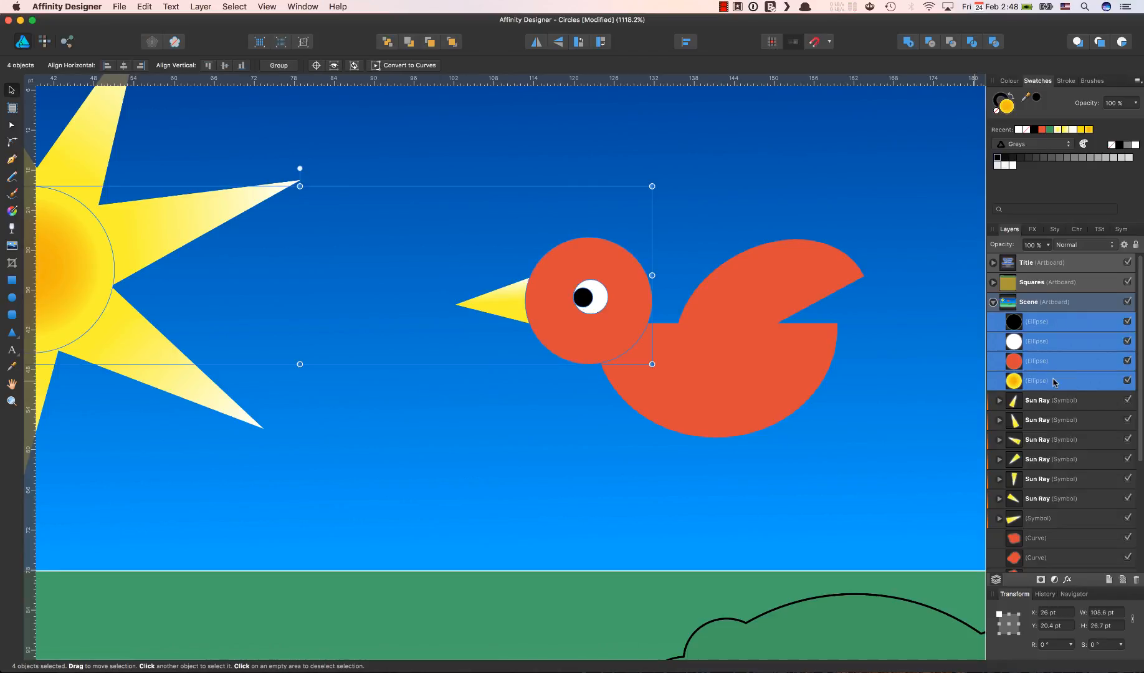
{"action": "left_click", "coordinate": [1054, 362]}
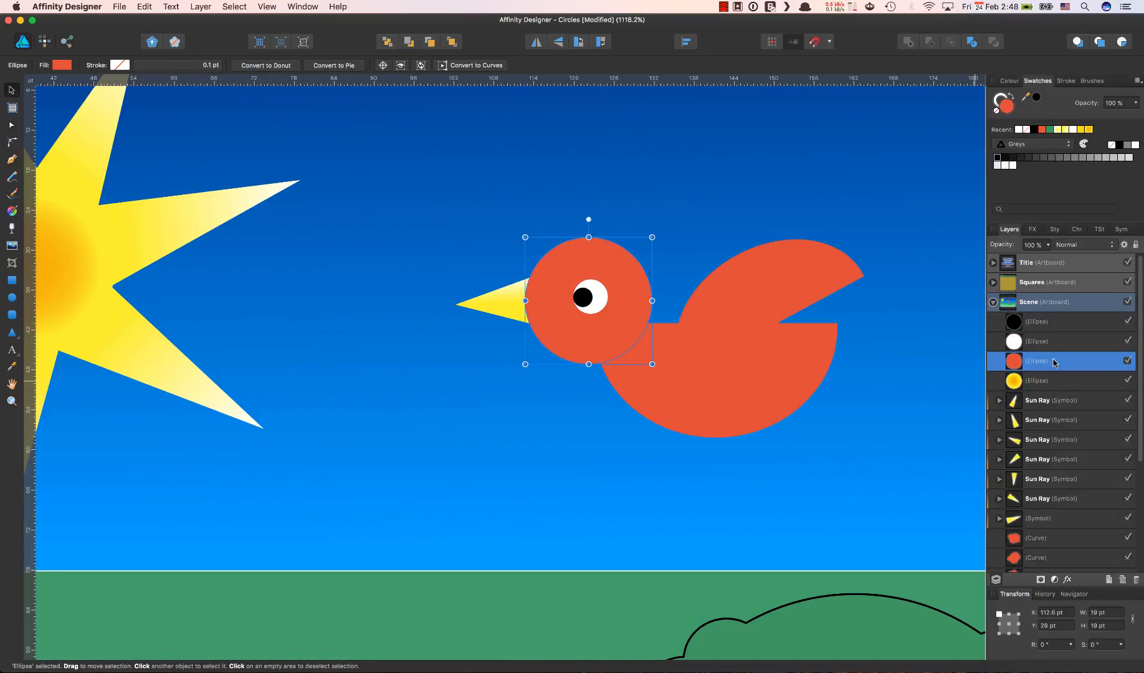
{"action": "left_click", "coordinate": [1055, 322], "text": "shift"}
{"action": "scroll", "coordinate": [1063, 402], "scroll_direction": "down", "scroll_amount": 1}
{"action": "scroll", "coordinate": [1063, 402], "scroll_direction": "down", "scroll_amount": 5}
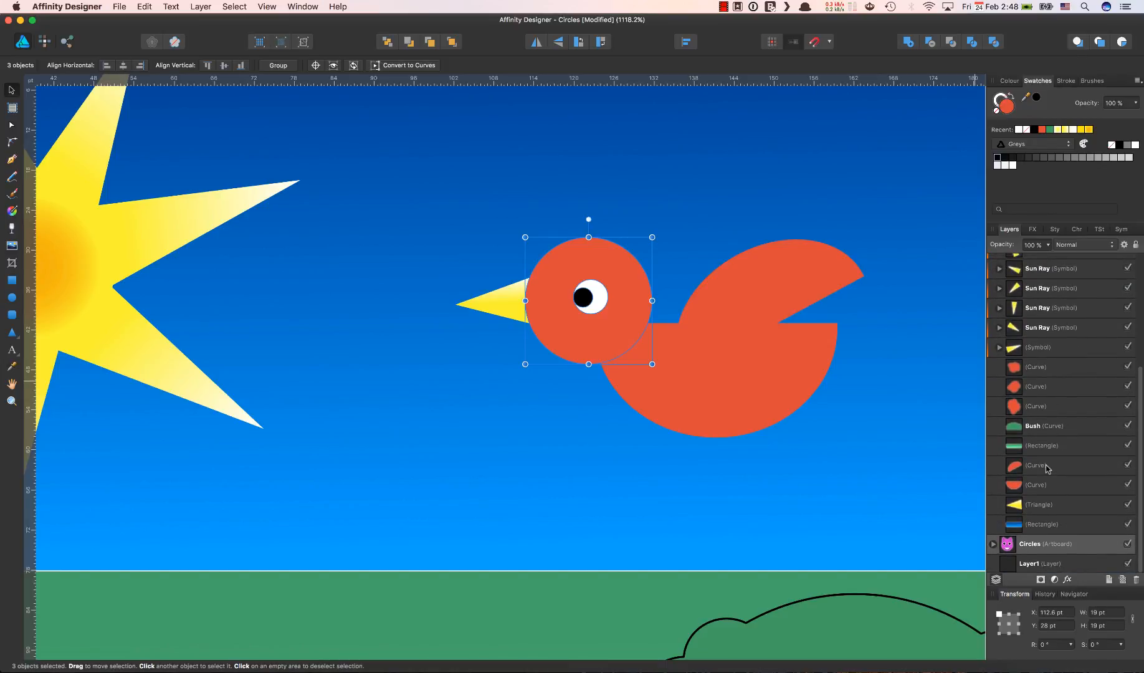
{"action": "scroll", "coordinate": [1066, 355], "scroll_direction": "up", "scroll_amount": 7}
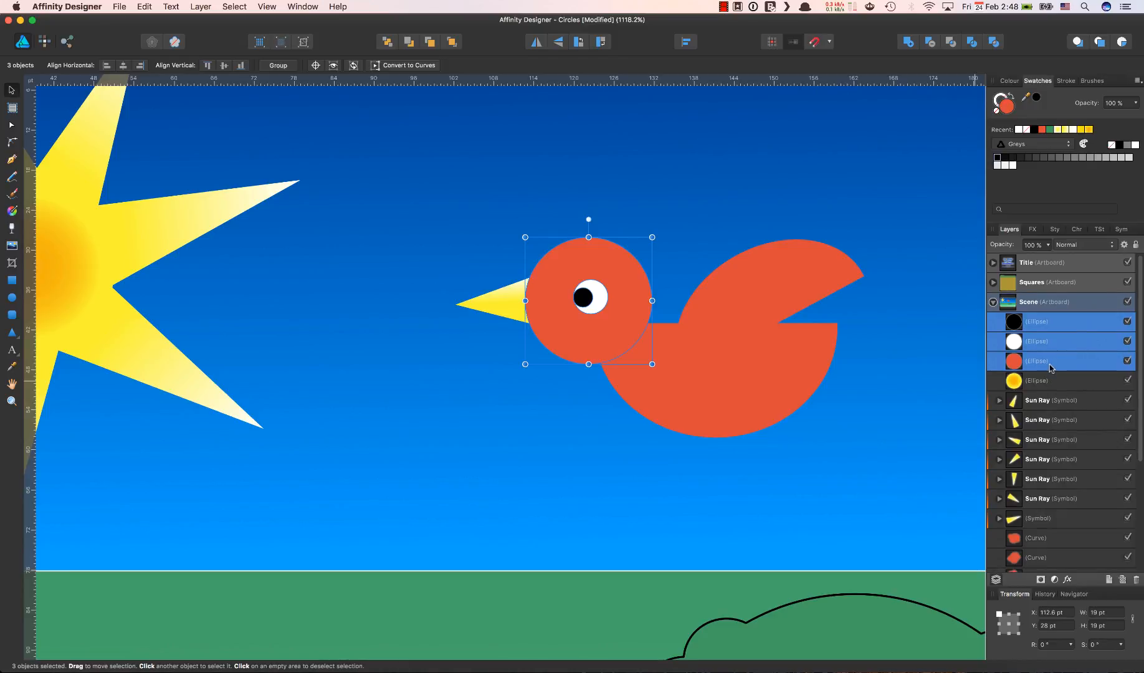
{"action": "left_click_drag", "start_coordinate": [1050, 367], "coordinate": [1005, 460]}
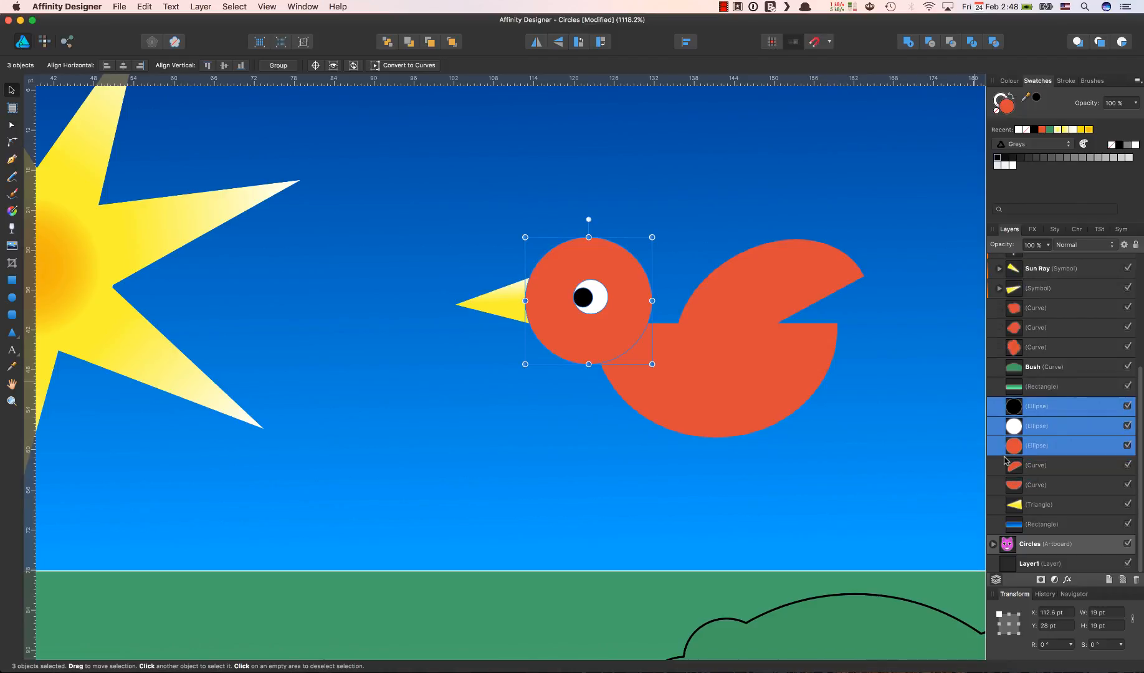
- Move the beak triangle up the layer stack to between the head and the white eye
{"action": "left_click", "coordinate": [1049, 506]}
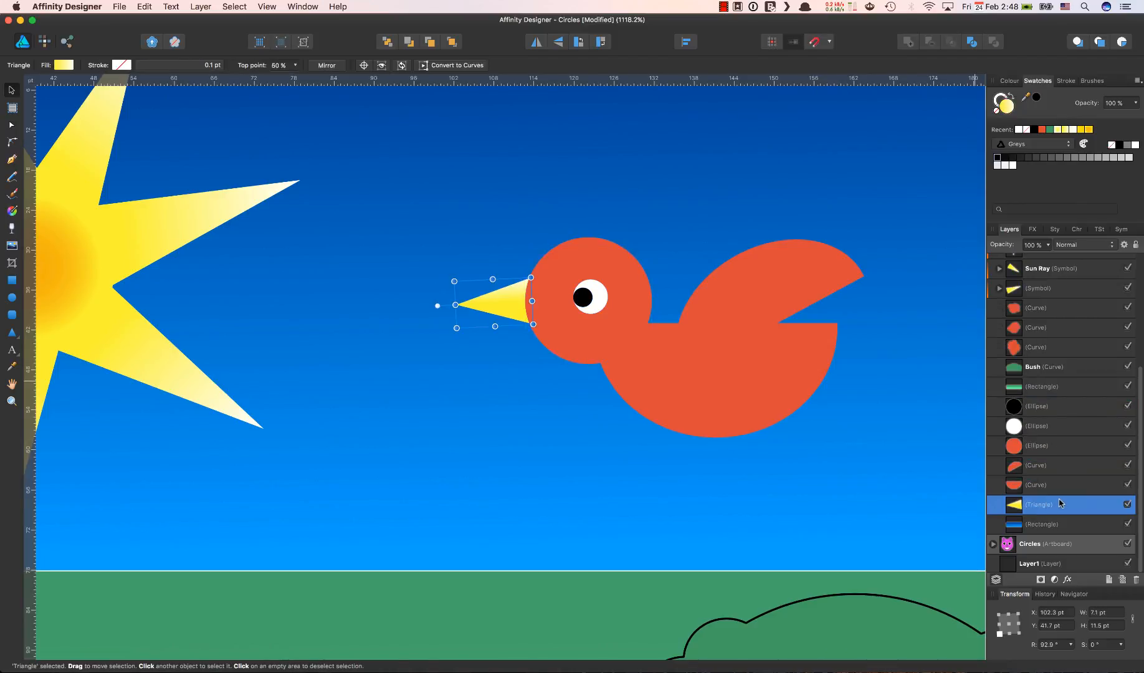
{"action": "left_click", "coordinate": [913, 515]}
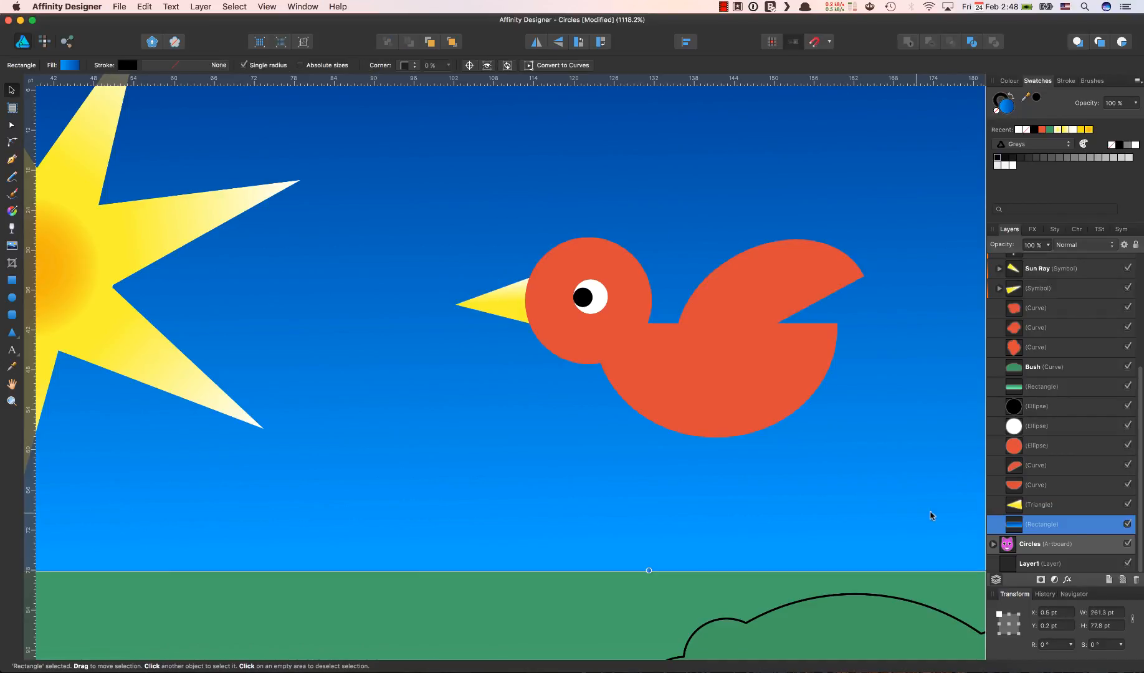
{"action": "left_click", "coordinate": [1053, 507]}
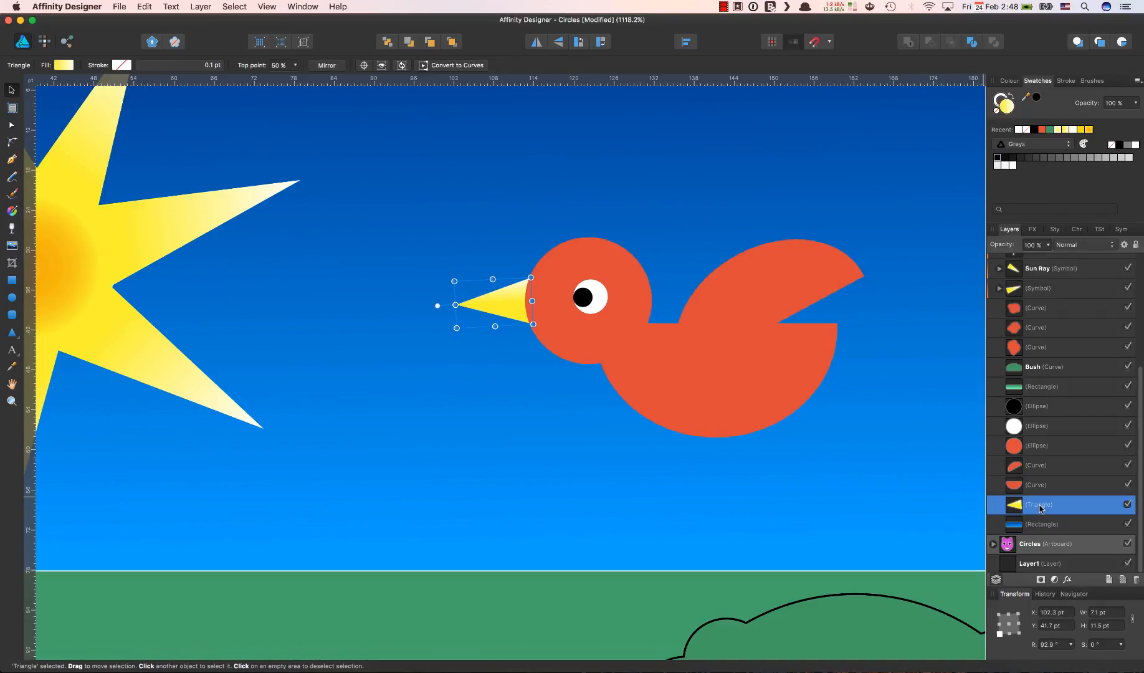
{"action": "double_click", "coordinate": [1039, 505]}
{"action": "key", "text": "Return"}
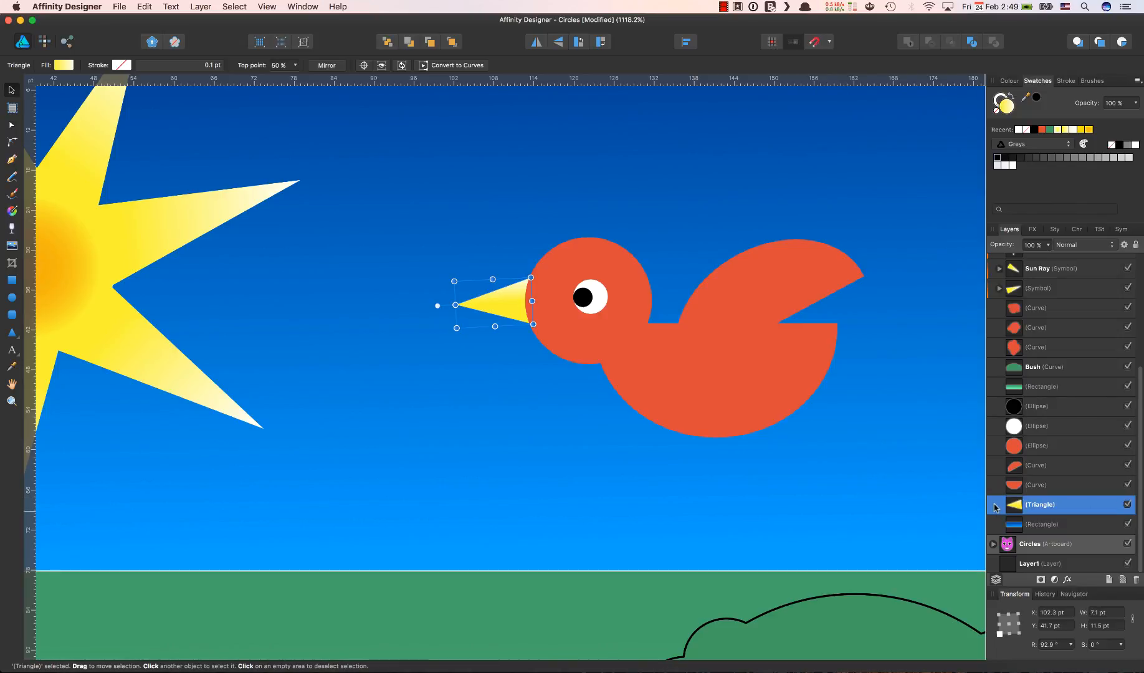
{"action": "left_click_drag", "start_coordinate": [994, 504], "coordinate": [992, 432]}
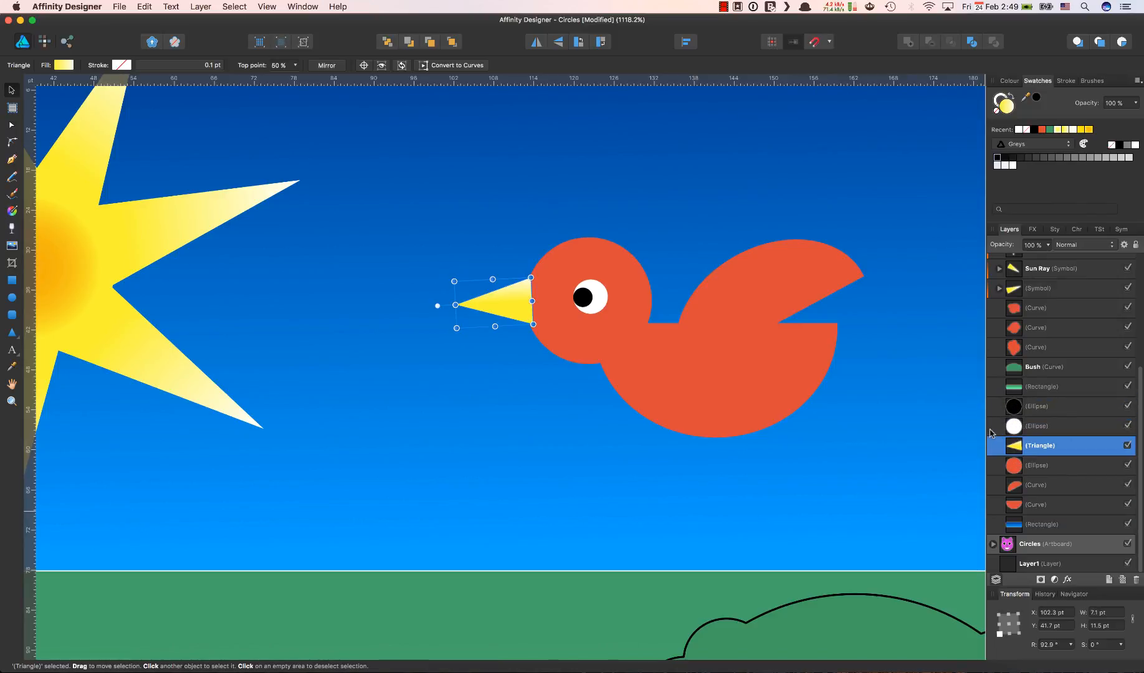
- Move the beak triangle back one level so that it lies behind the bird's head
{"action": "left_click", "coordinate": [582, 513]}
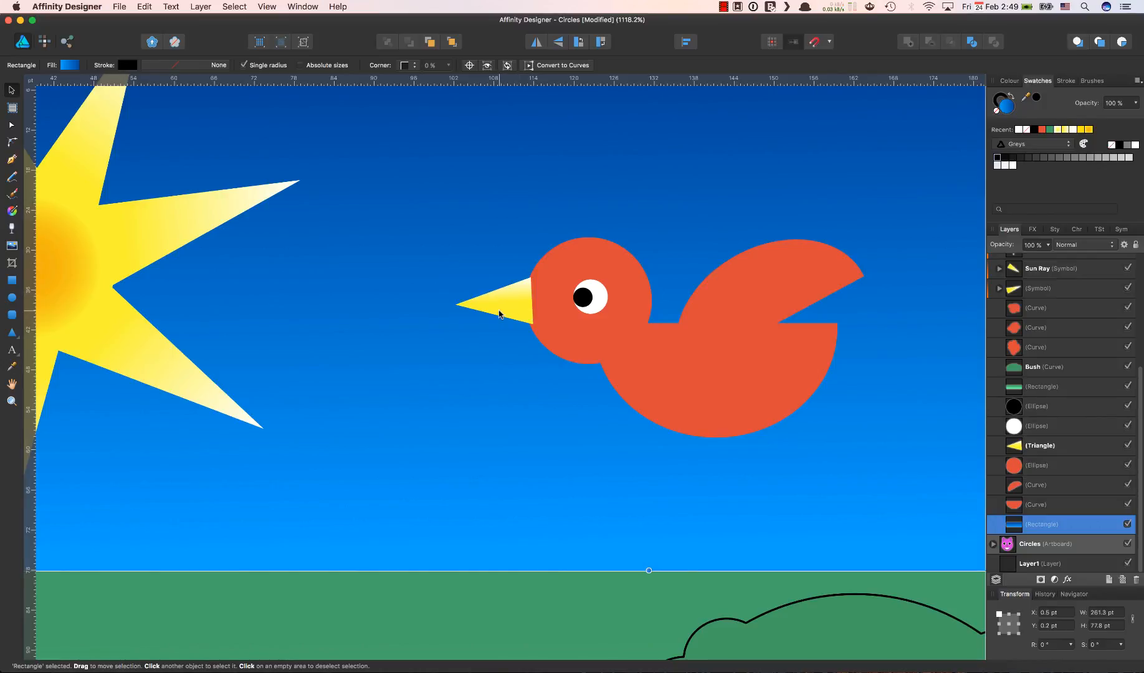
{"action": "right_click", "coordinate": [499, 314]}
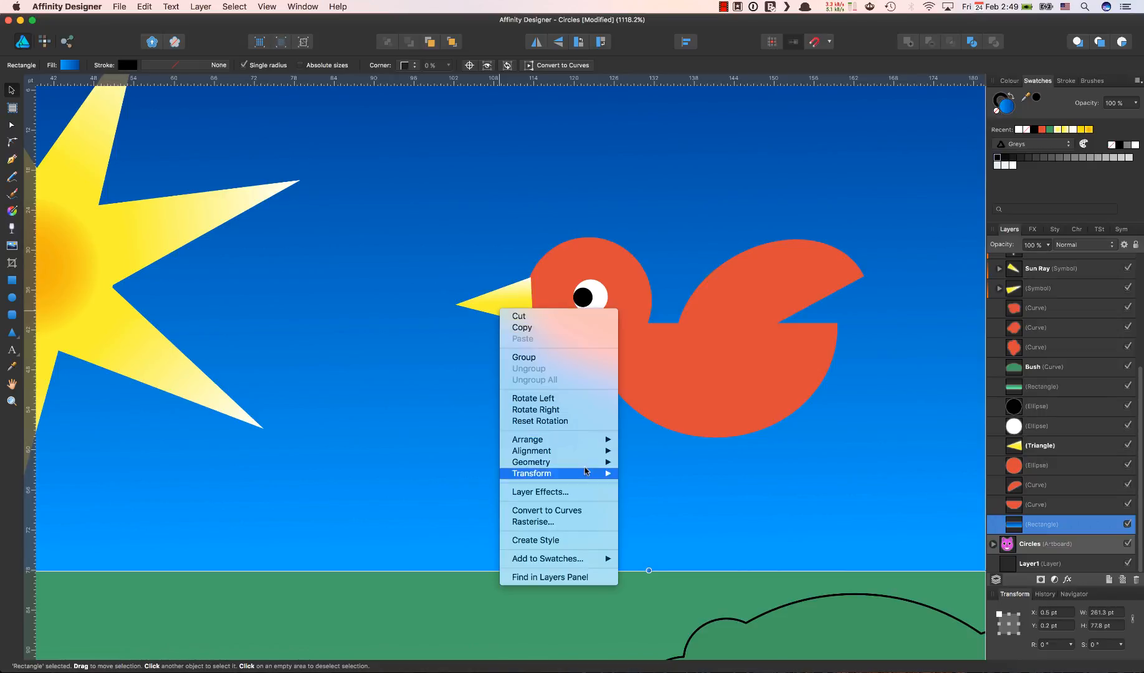
{"action": "mouse_move", "coordinate": [585, 440]}
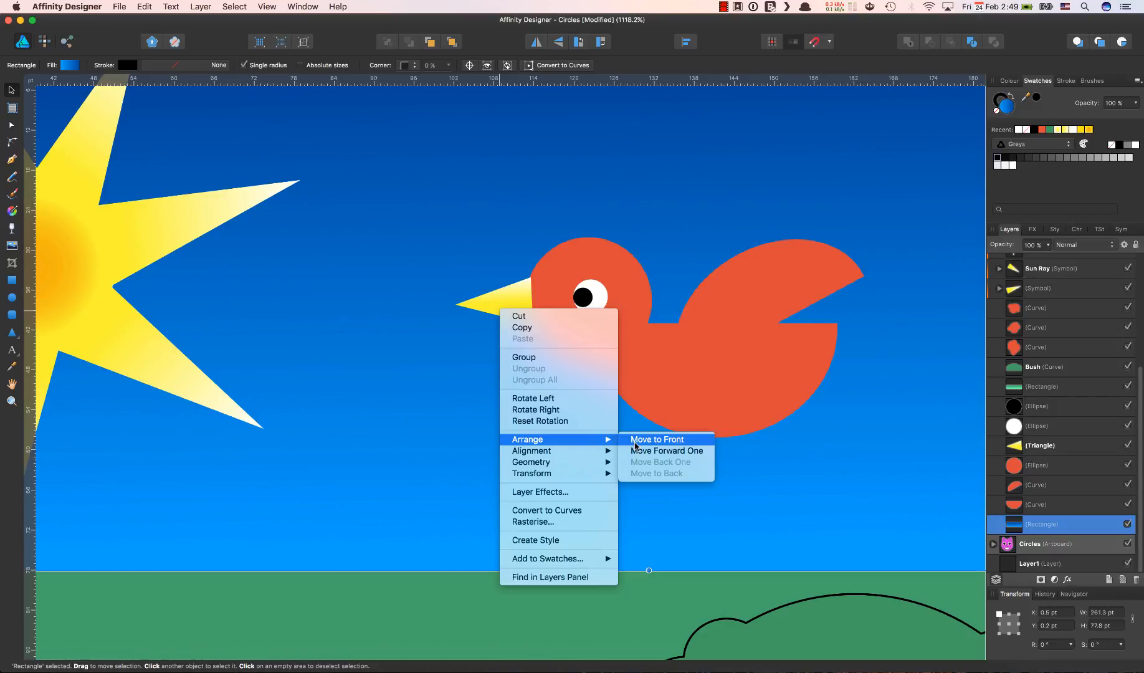
{"action": "left_click", "coordinate": [393, 414]}
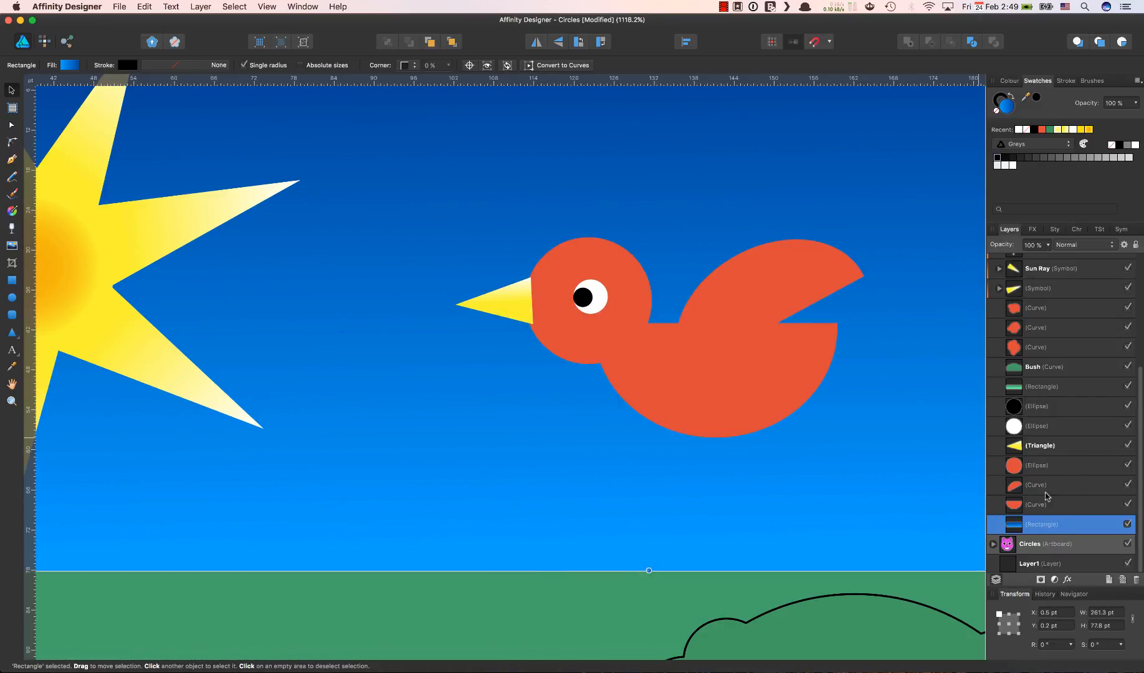
{"action": "left_click", "coordinate": [1057, 450]}
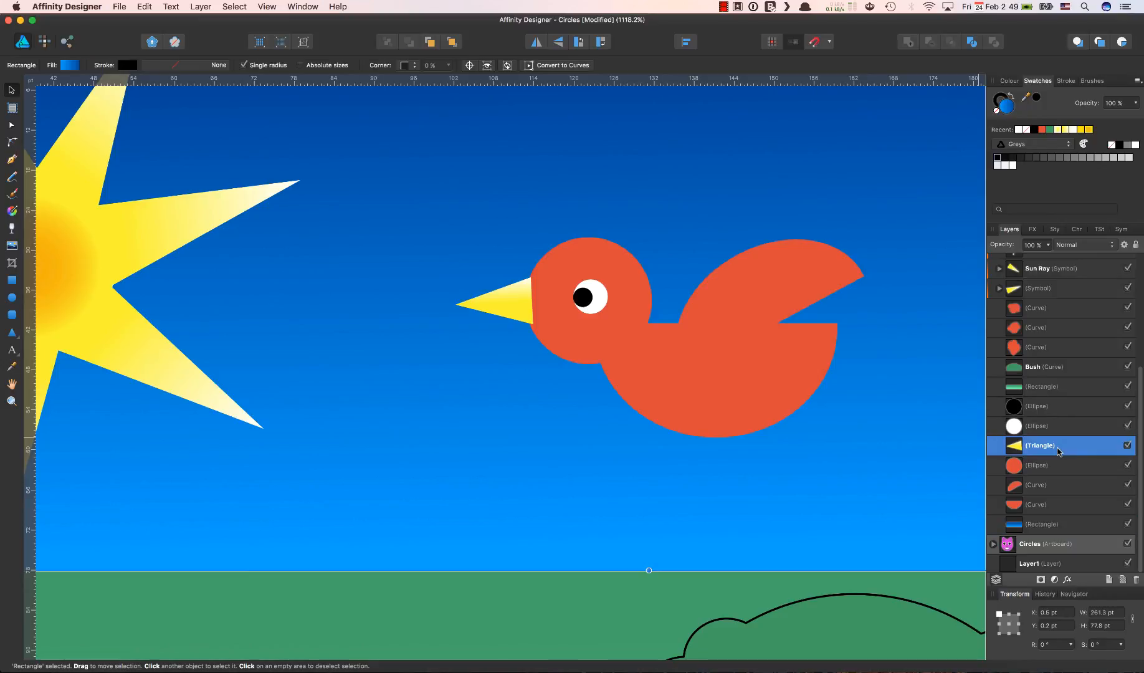
{"action": "right_click", "coordinate": [511, 299]}
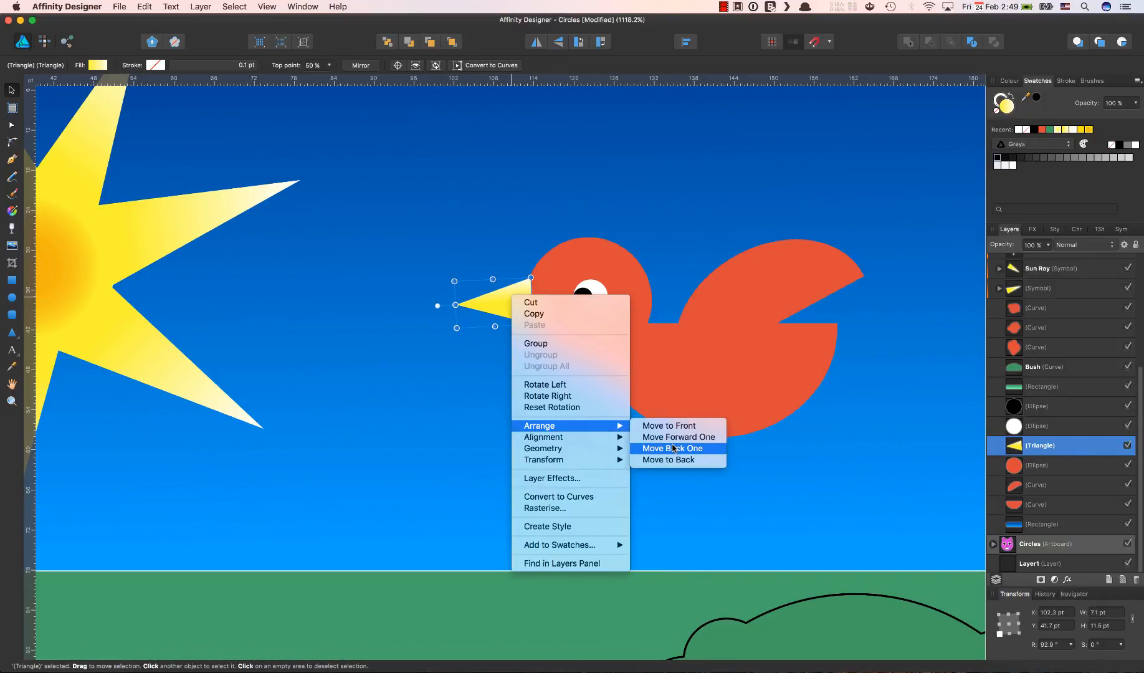
{"action": "left_click", "coordinate": [673, 448]}
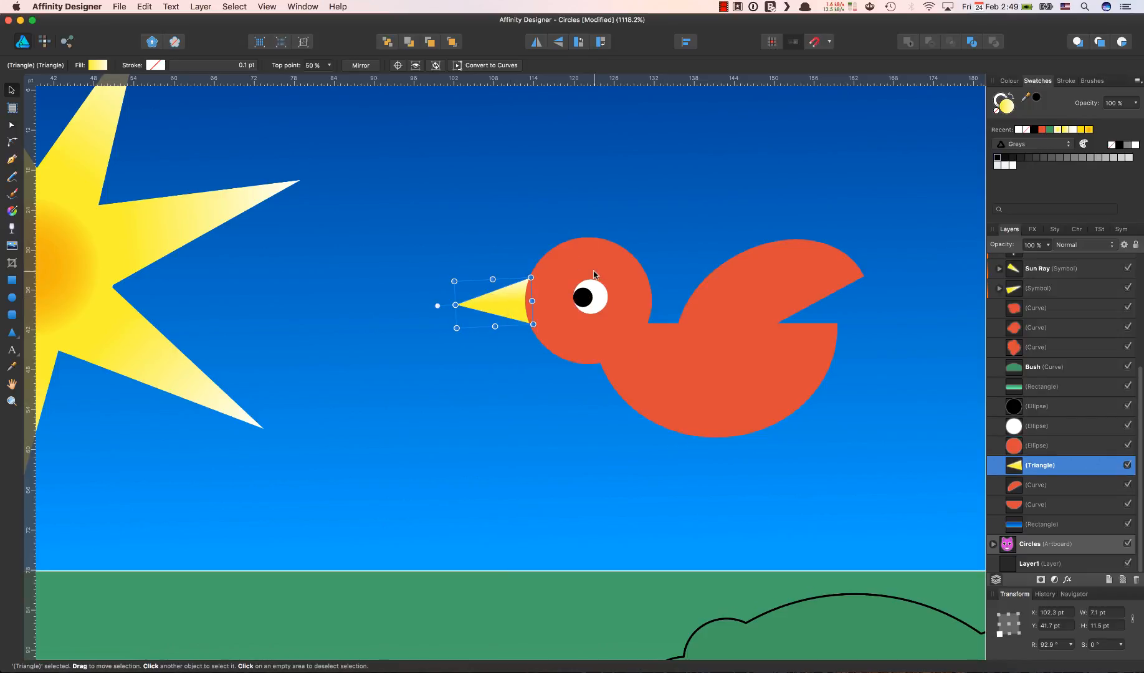
- Delete the beak triangle from the bird
{"action": "left_click", "coordinate": [500, 406]}
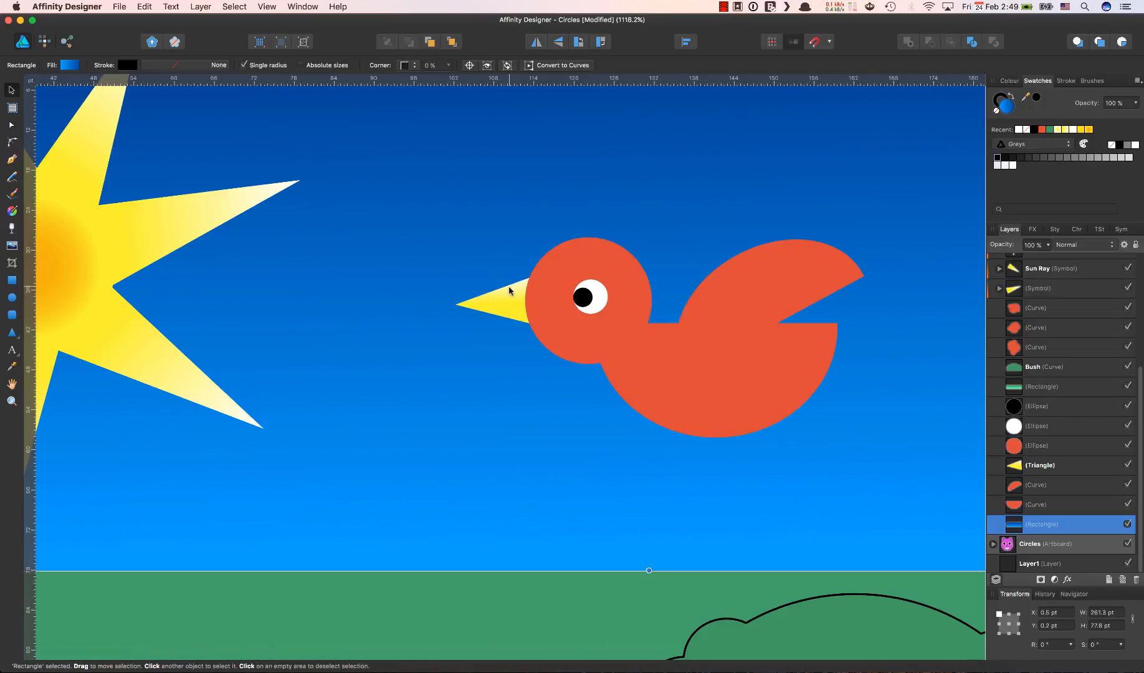
{"action": "left_click", "coordinate": [505, 310]}
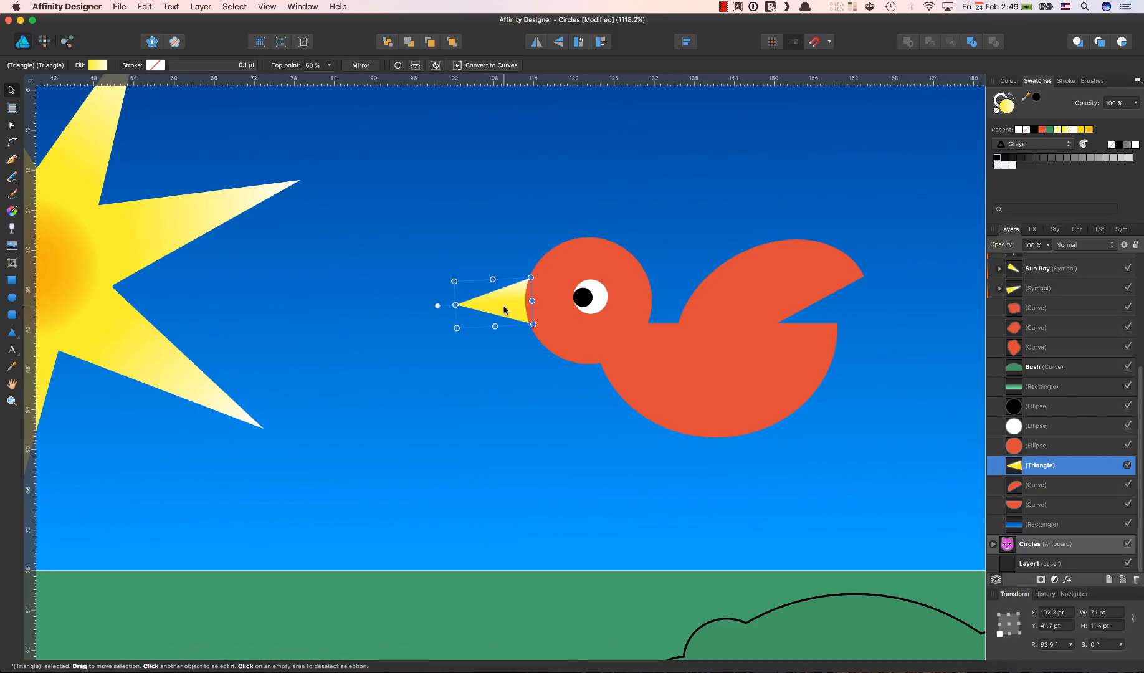
{"action": "key", "text": "Delete"}
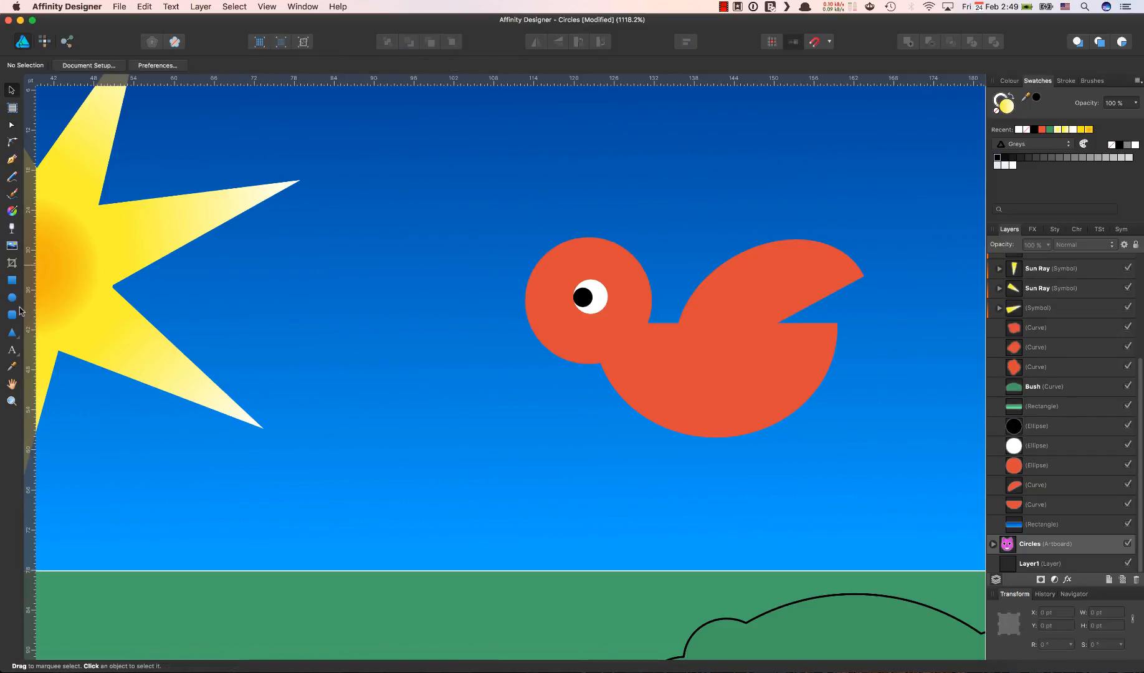
{"action": "left_click", "coordinate": [12, 281]}
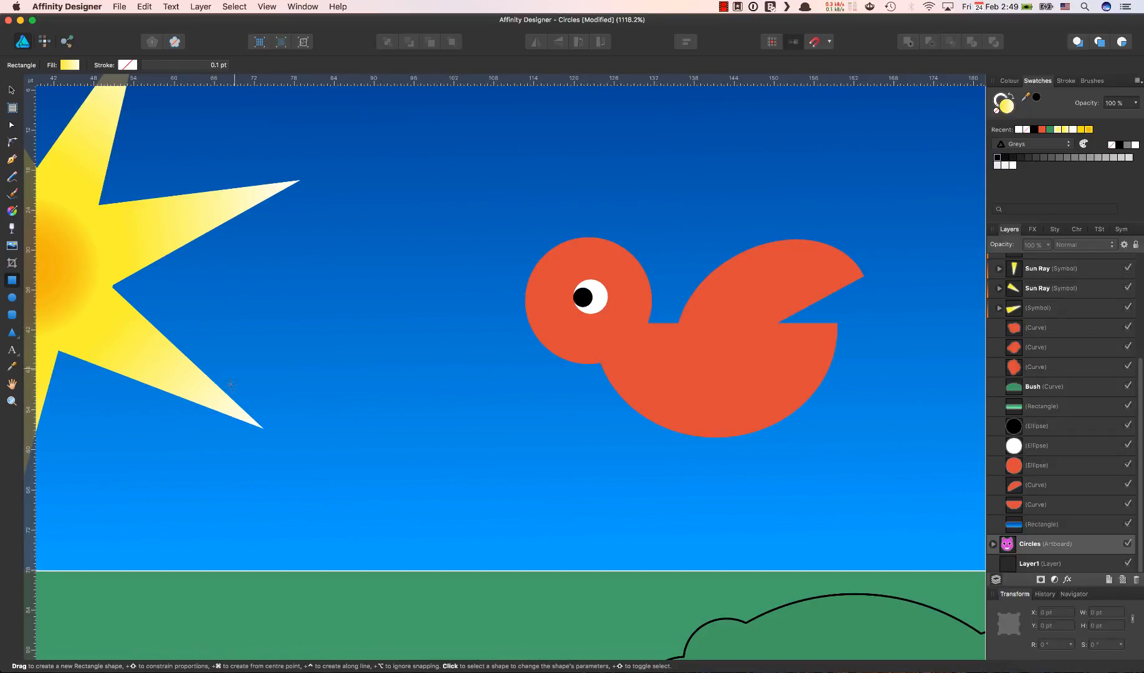
{"action": "left_click", "coordinate": [333, 480]}
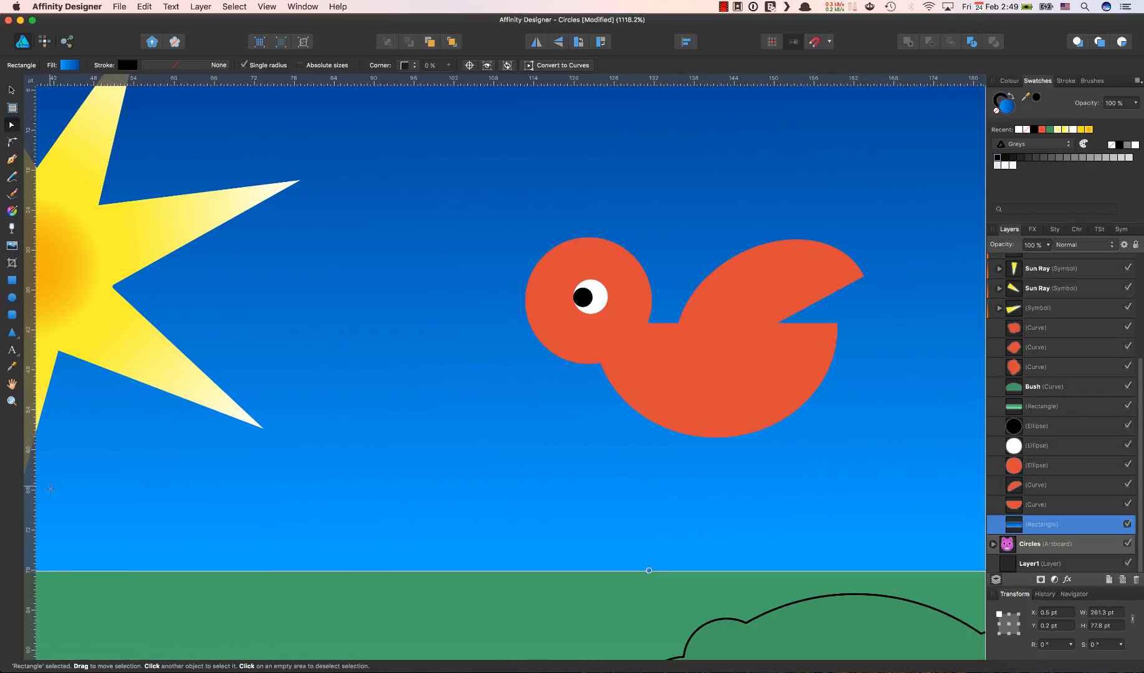
{"action": "left_click_drag", "start_coordinate": [337, 429], "coordinate": [360, 493]}
{"action": "key", "text": "super+z"}
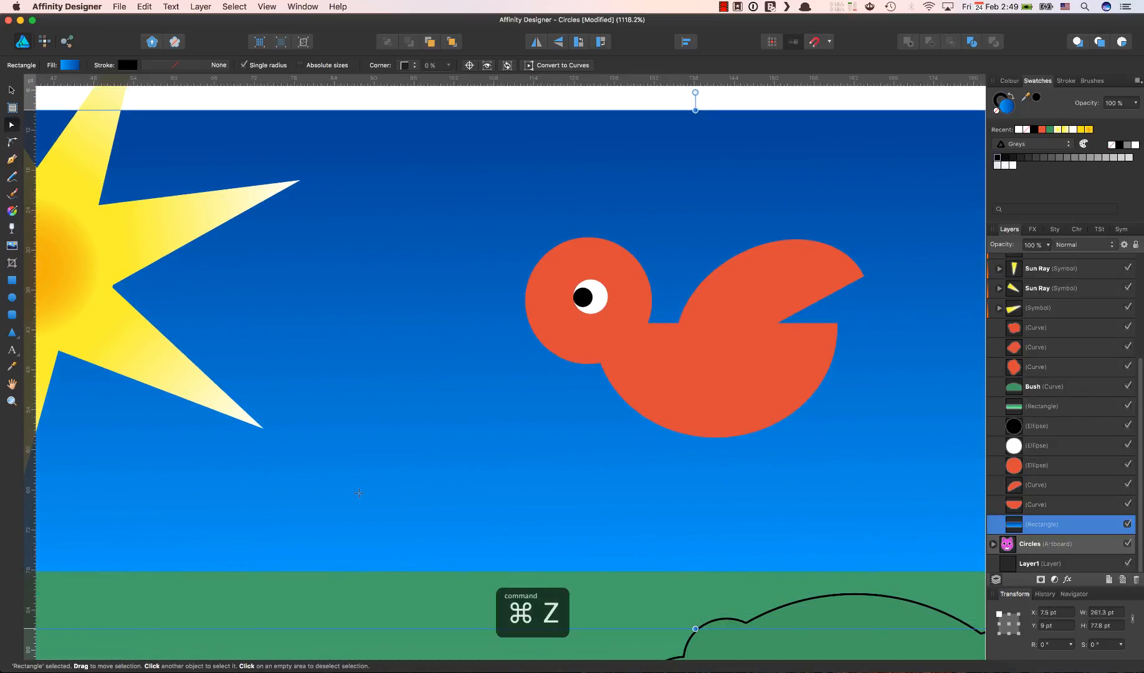
- Draw a rectangle about 10.6 by 9.9 pt in the sky just left of the bird's head for the beak
{"action": "left_click", "coordinate": [12, 91]}
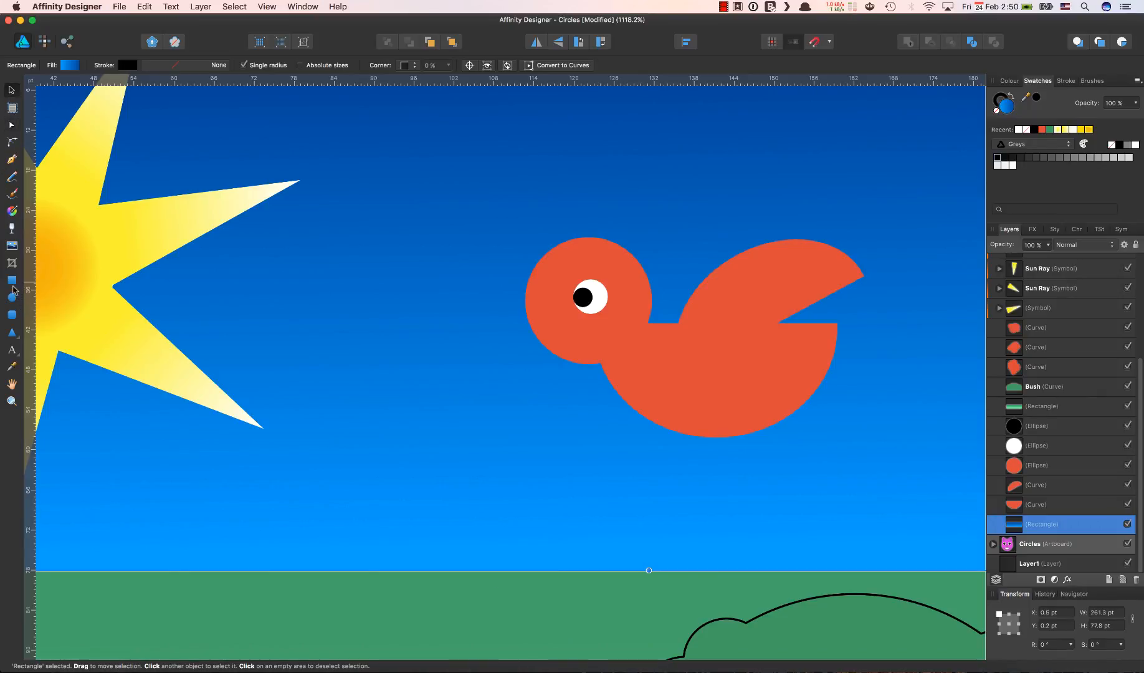
{"action": "left_click", "coordinate": [12, 282]}
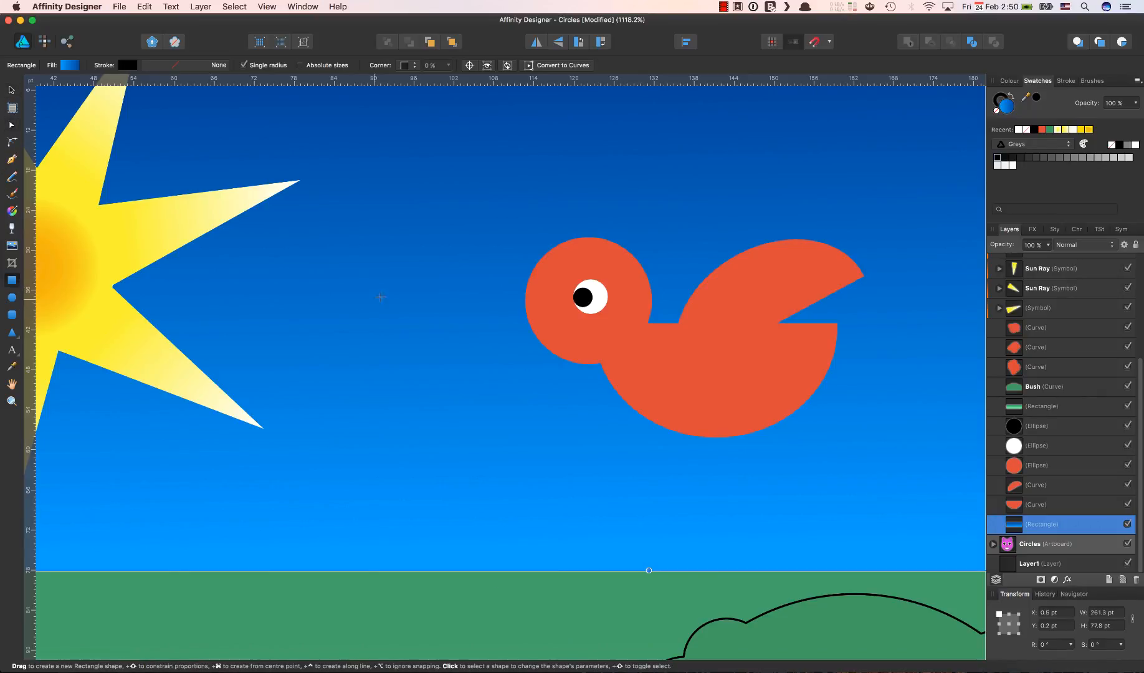
{"action": "left_click_drag", "start_coordinate": [408, 266], "coordinate": [479, 334]}
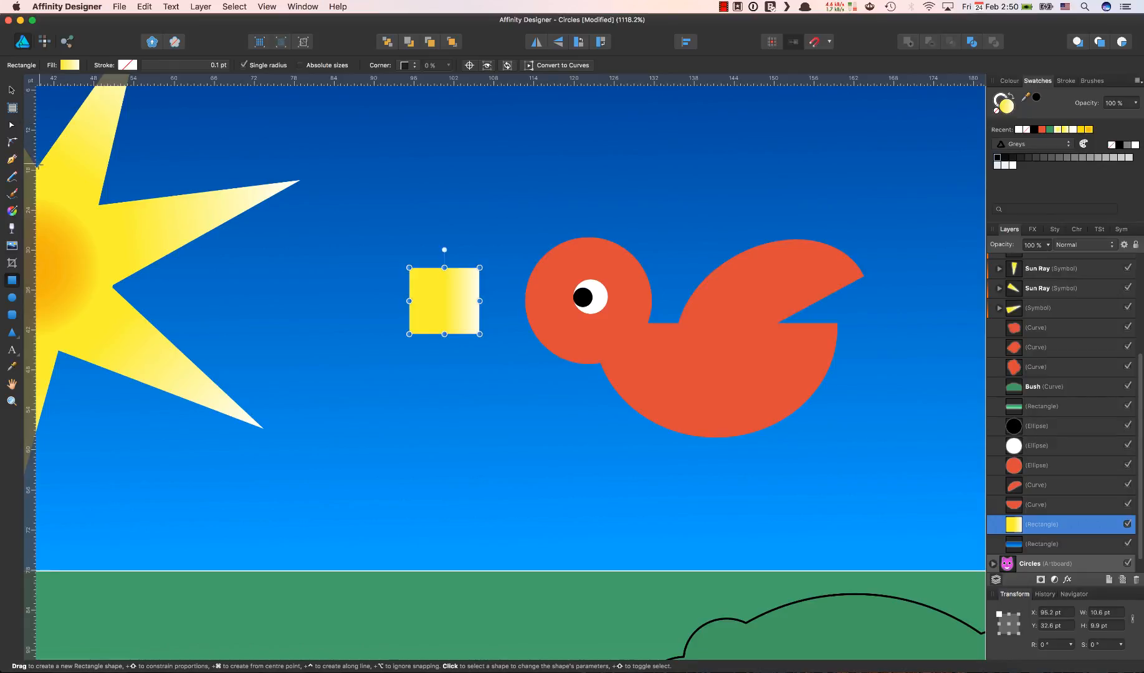
- Change the beak rectangle's fill from gradient to solid and move it against the bird's head so its edge tucks behind
{"action": "left_click", "coordinate": [13, 213]}
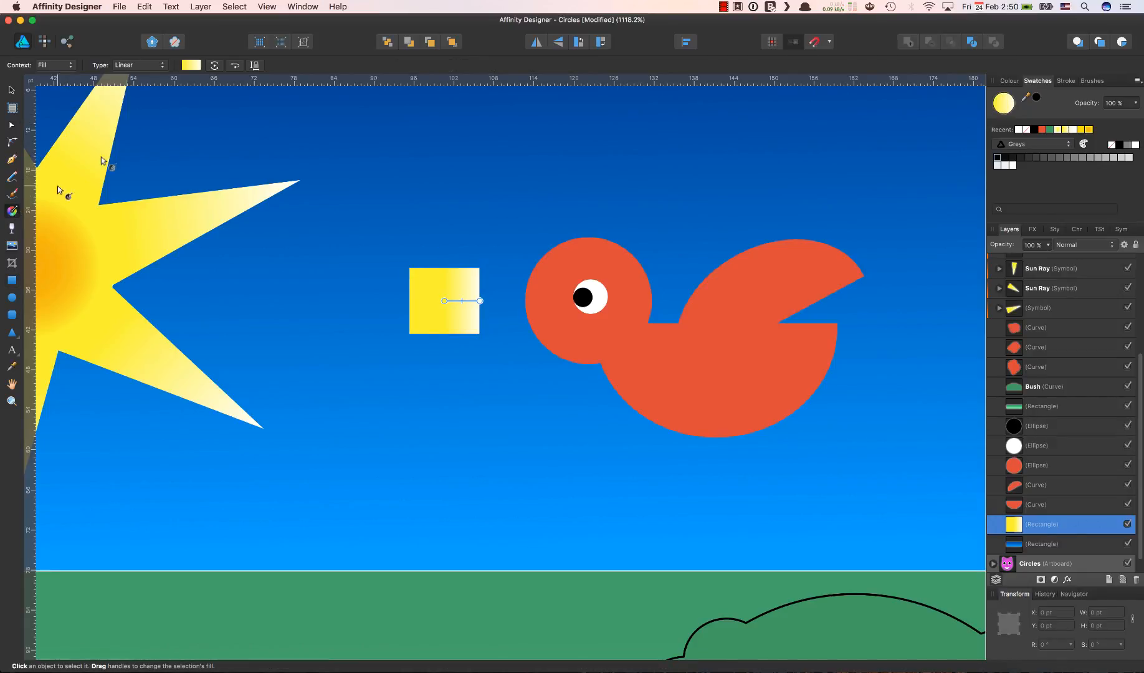
{"action": "left_click", "coordinate": [159, 68]}
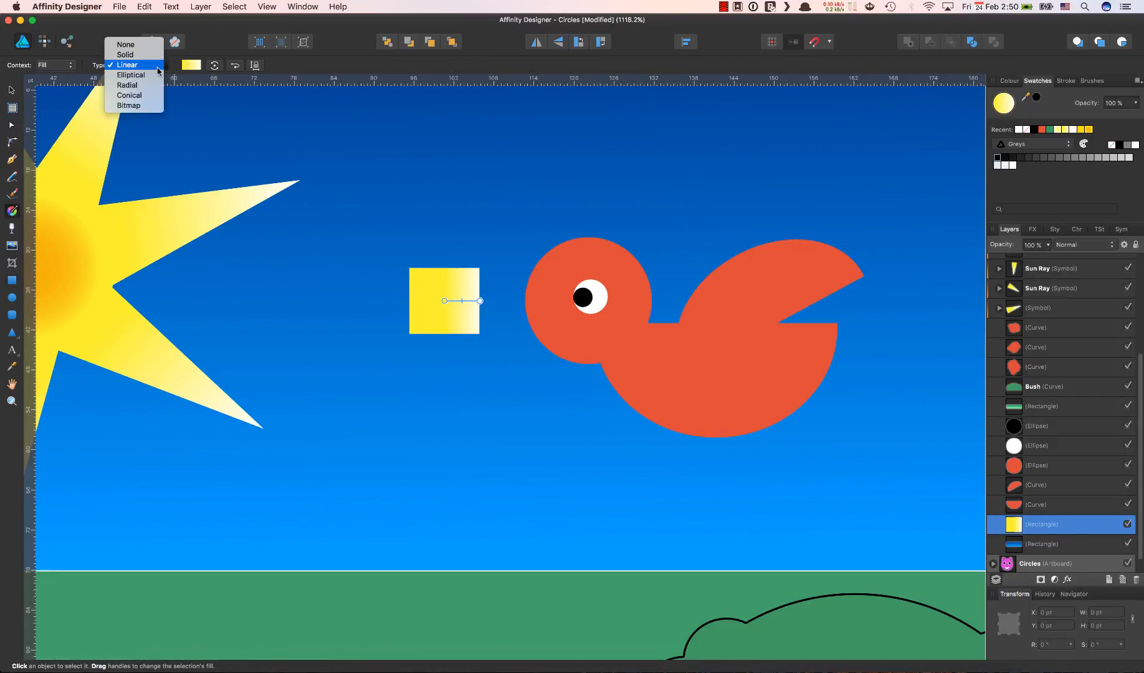
{"action": "left_click", "coordinate": [152, 55]}
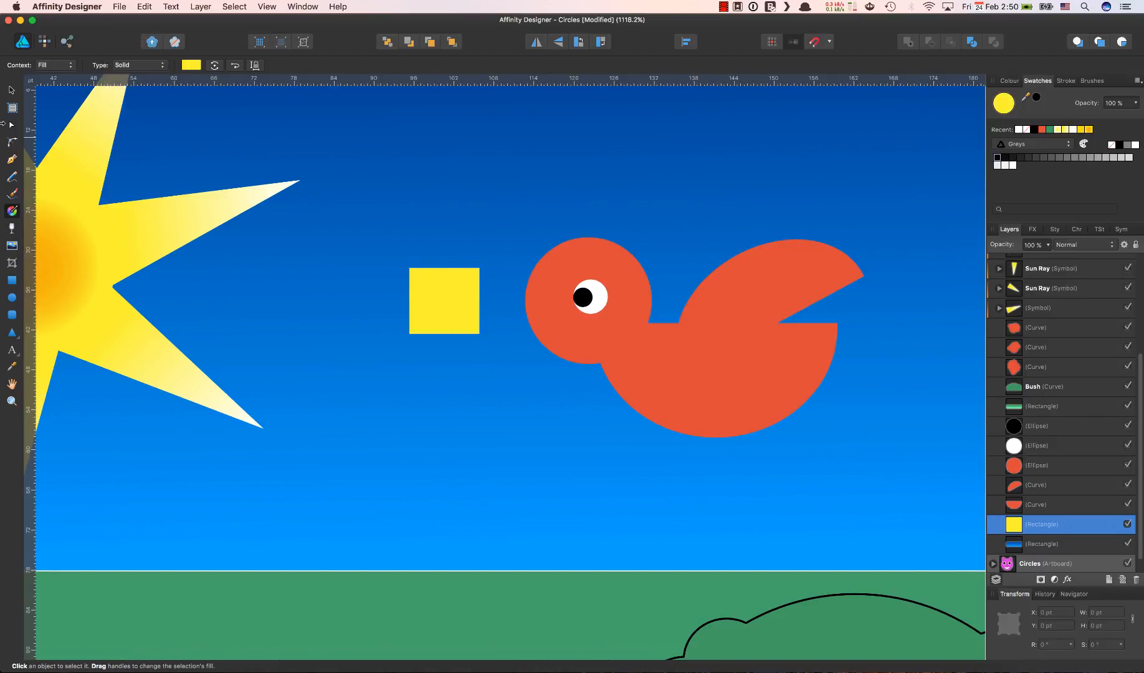
{"action": "left_click", "coordinate": [11, 89]}
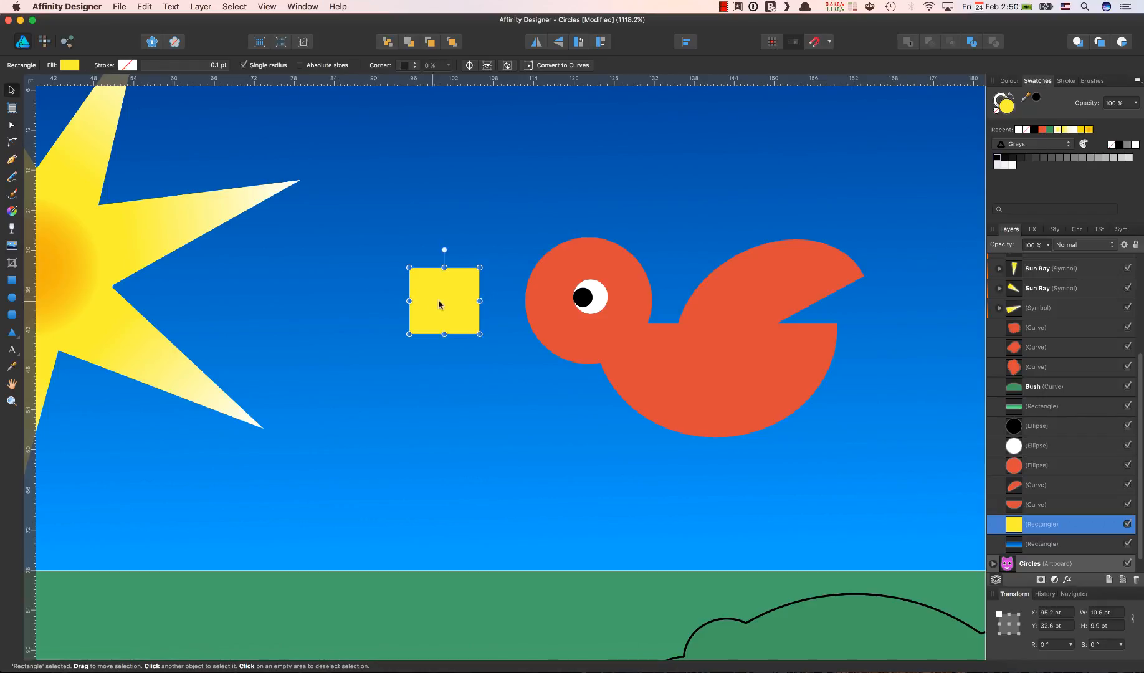
{"action": "left_click_drag", "start_coordinate": [459, 304], "coordinate": [508, 302]}
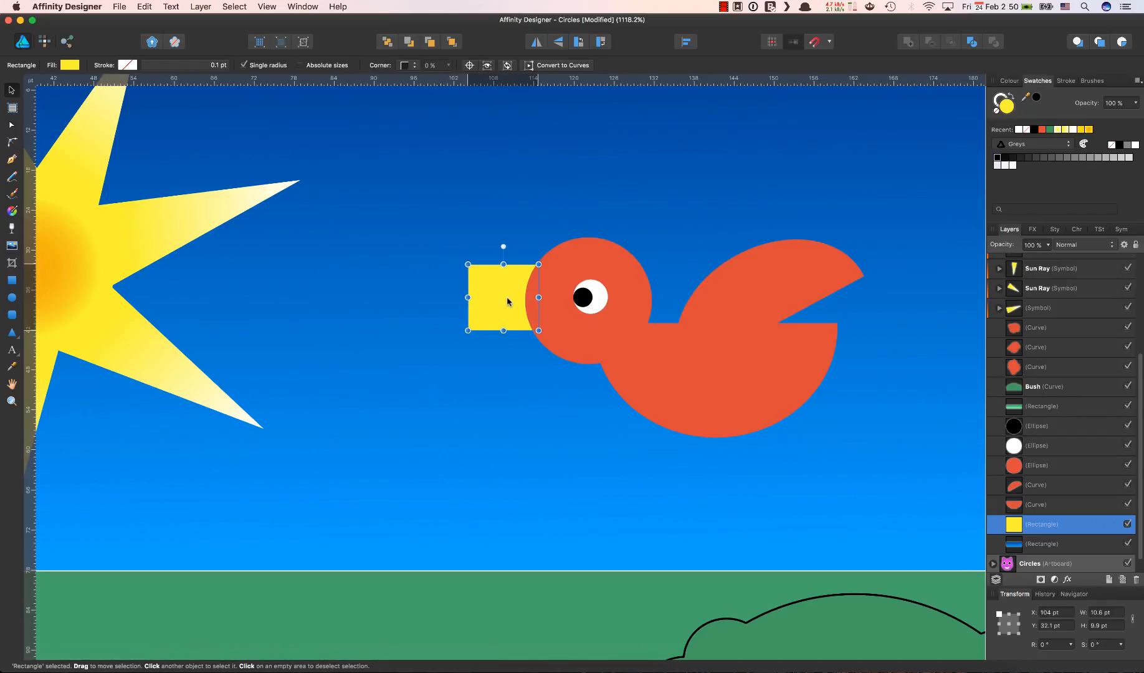
- Draw a triangle about 9 by 10.1 pt beside the beak rectangle and rotate it about -90° to point at the head
{"action": "left_click", "coordinate": [12, 334]}
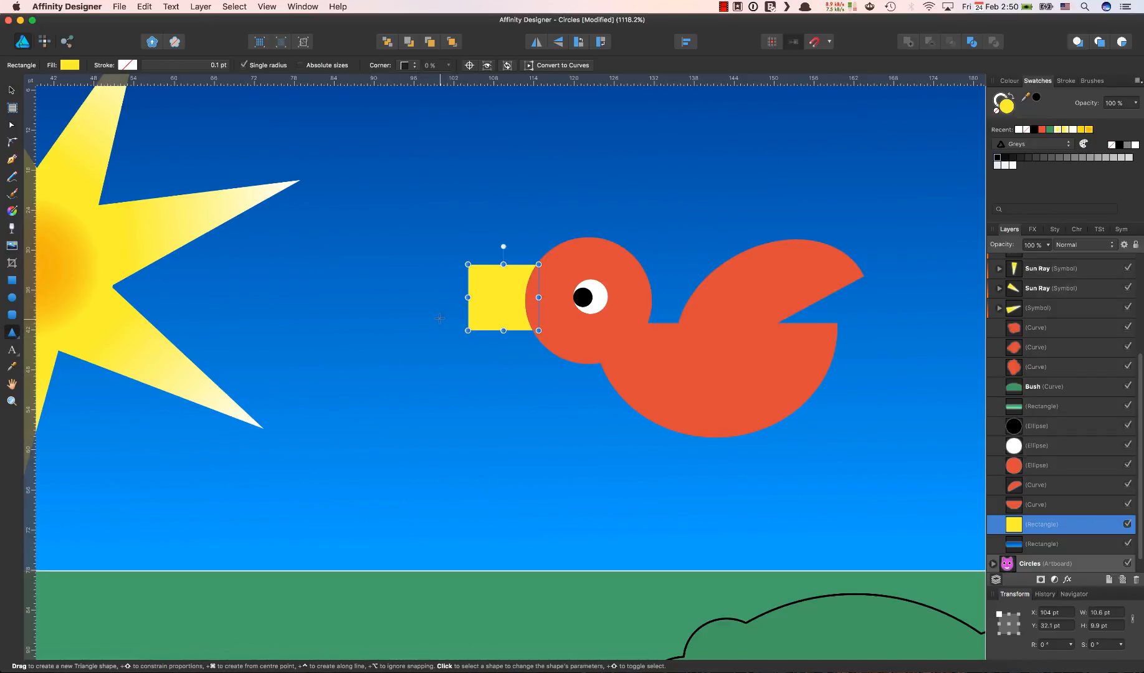
{"action": "left_click_drag", "start_coordinate": [405, 269], "coordinate": [463, 306]}
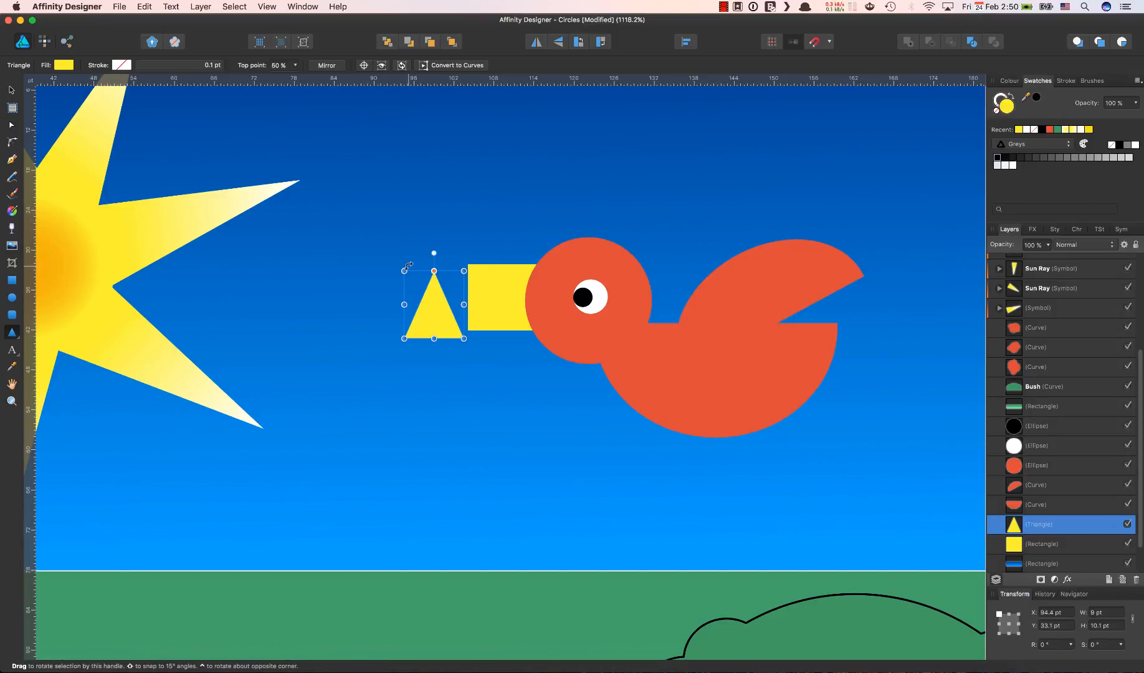
{"action": "left_click_drag", "start_coordinate": [409, 265], "coordinate": [437, 307]}
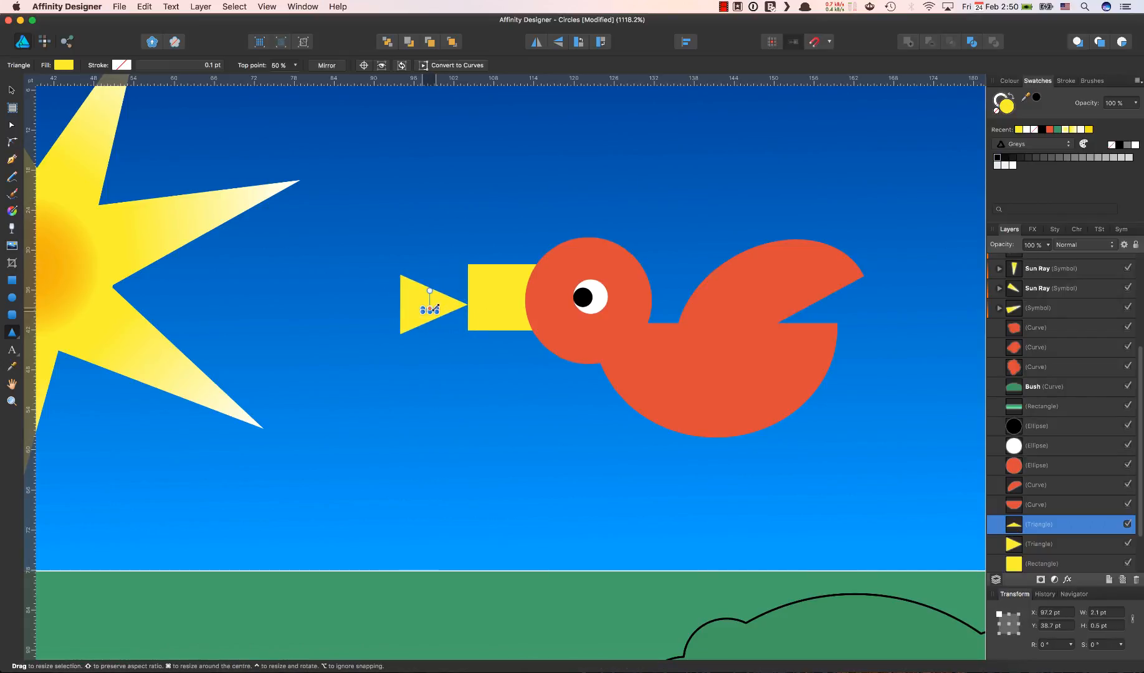
{"action": "key", "text": "super+z"}
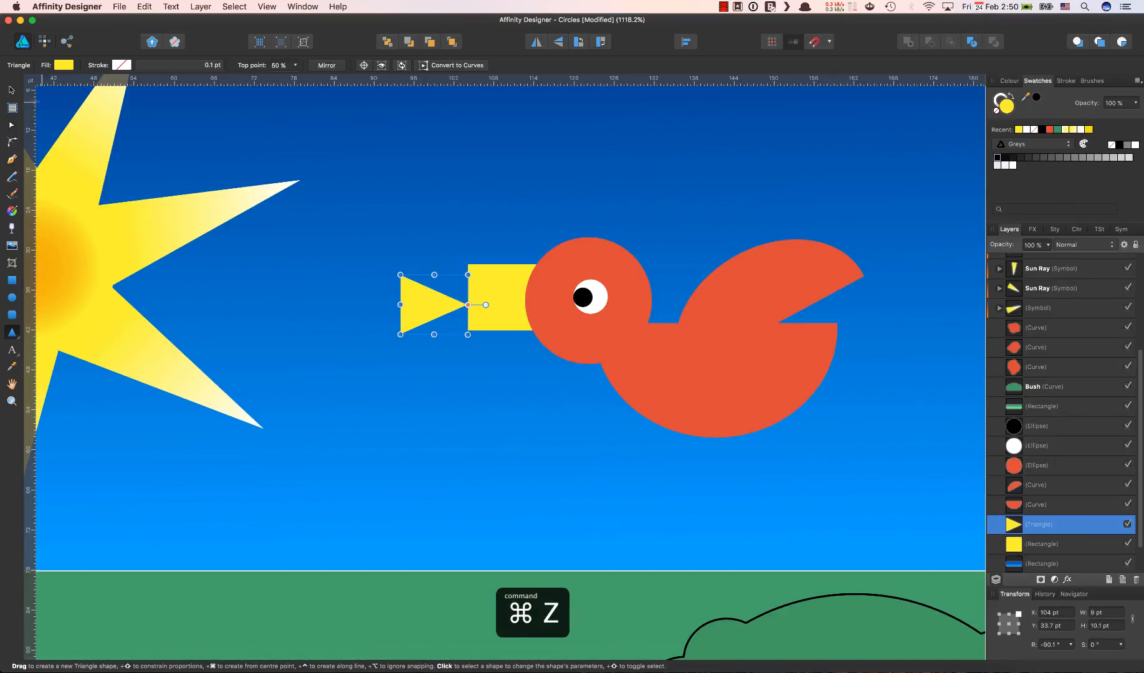
- Place the triangle on the beak rectangle, its base along the outer edge, and size it to about 9.8 by 7.5 pt
{"action": "left_click", "coordinate": [12, 90]}
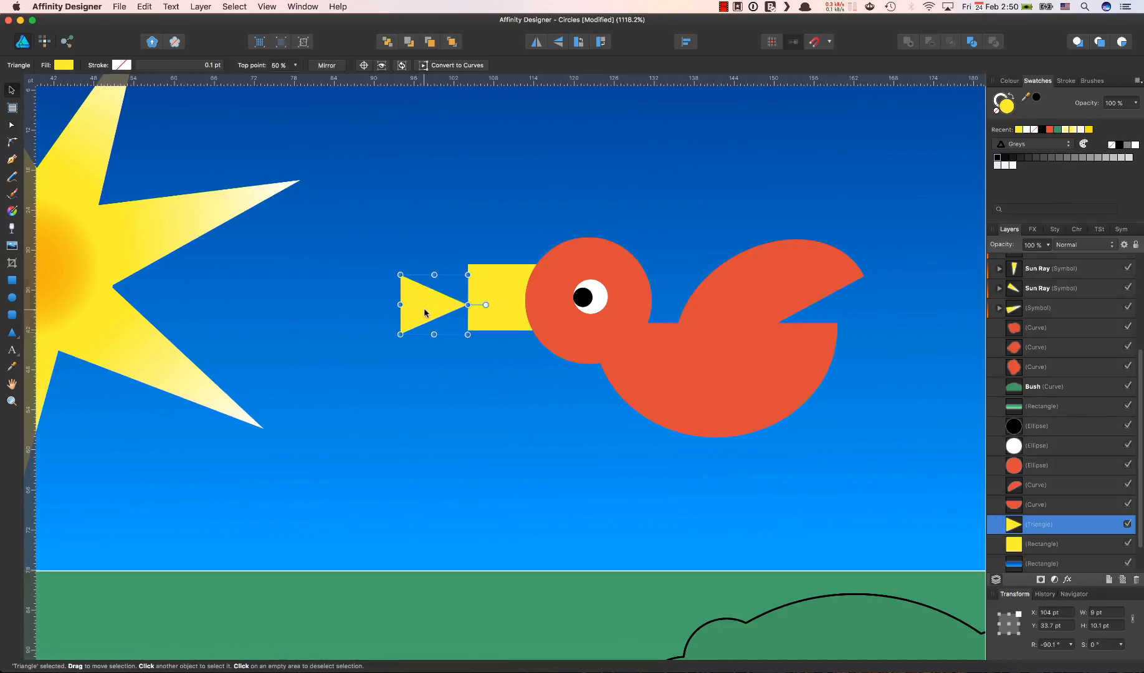
{"action": "left_click_drag", "start_coordinate": [423, 311], "coordinate": [496, 299]}
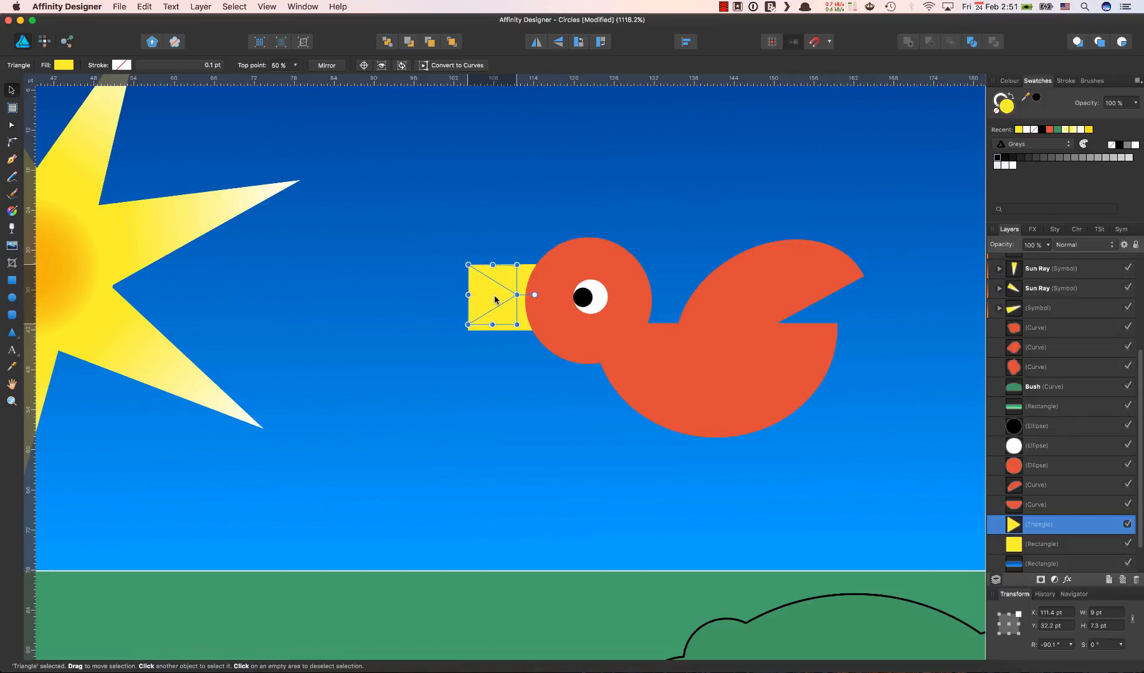
{"action": "left_click_drag", "start_coordinate": [491, 323], "coordinate": [493, 330]}
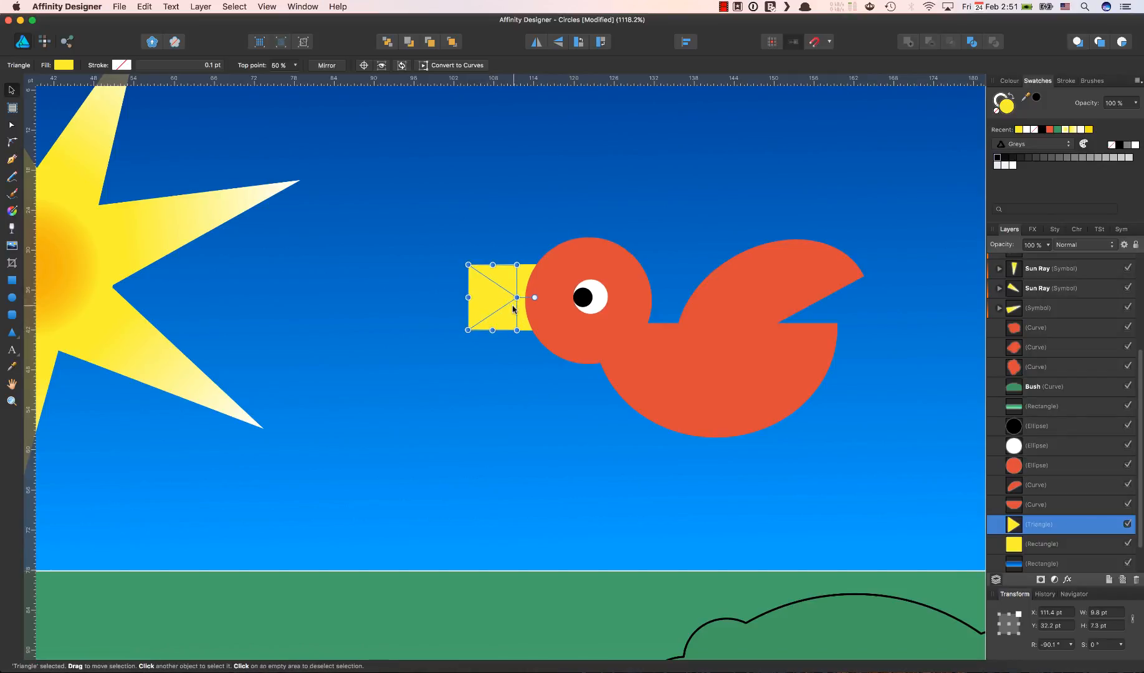
- Try subtracting the triangle from the beak rectangle, inspect the cut edge up close, and undo the subtraction
{"action": "left_click", "coordinate": [521, 316], "text": "shift"}
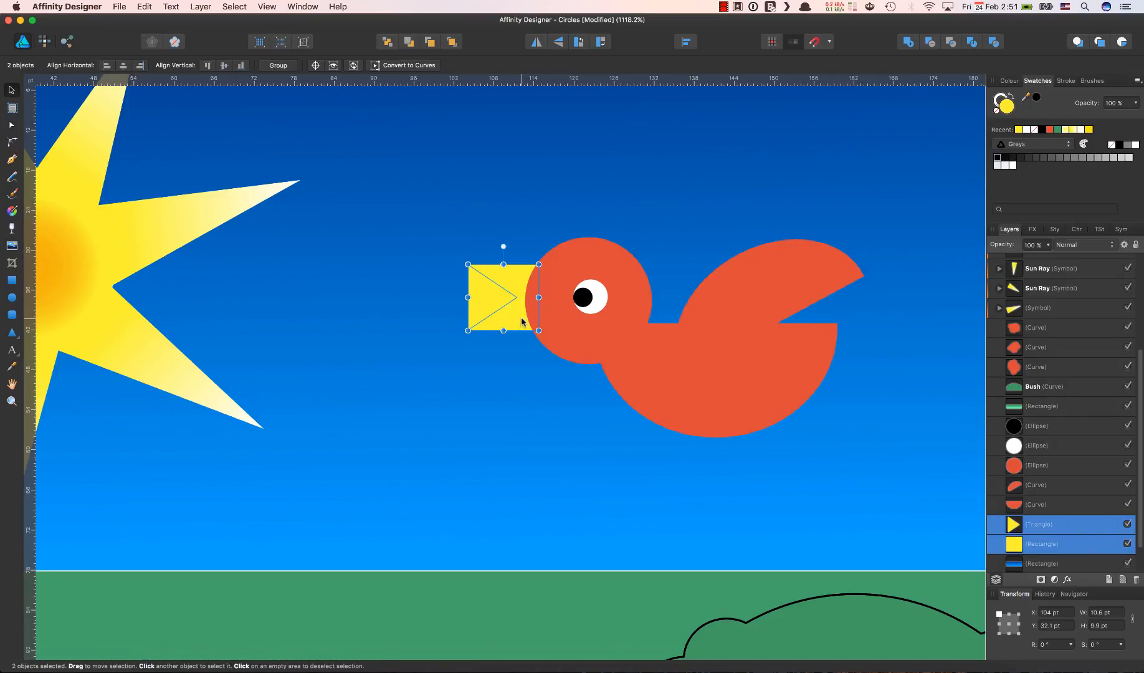
{"action": "left_click", "coordinate": [930, 45]}
{"action": "left_click", "coordinate": [730, 237]}
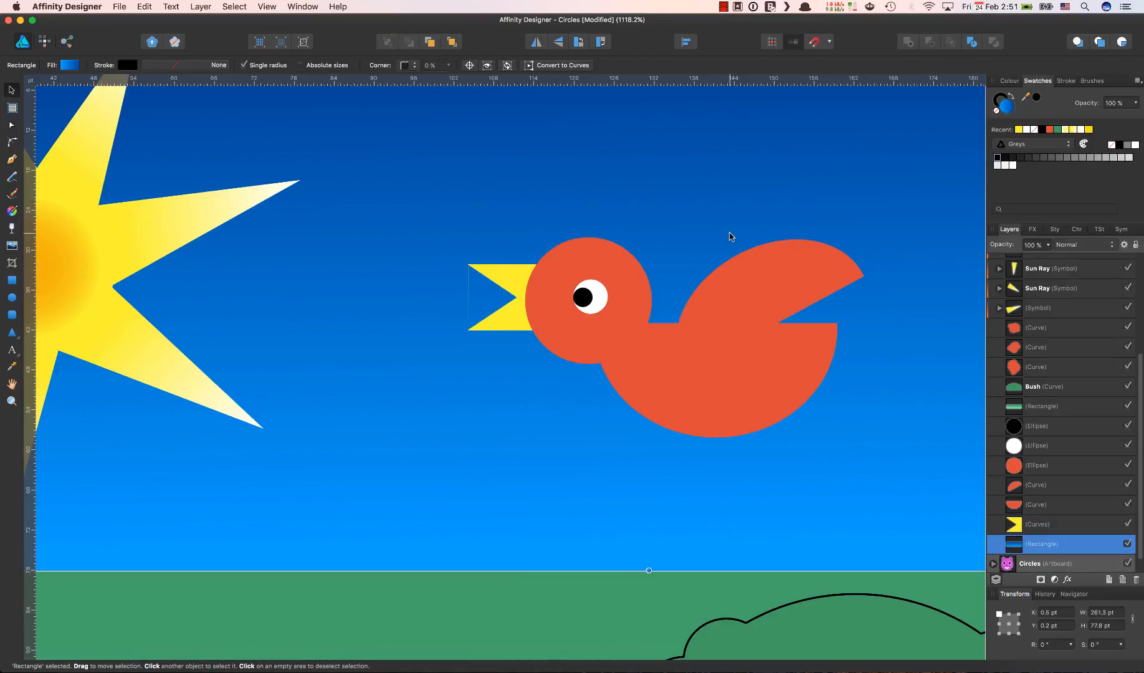
{"action": "scroll", "coordinate": [725, 217], "scroll_direction": "down", "scroll_amount": 3}
{"action": "scroll", "coordinate": [724, 217], "scroll_direction": "down", "scroll_amount": 2}
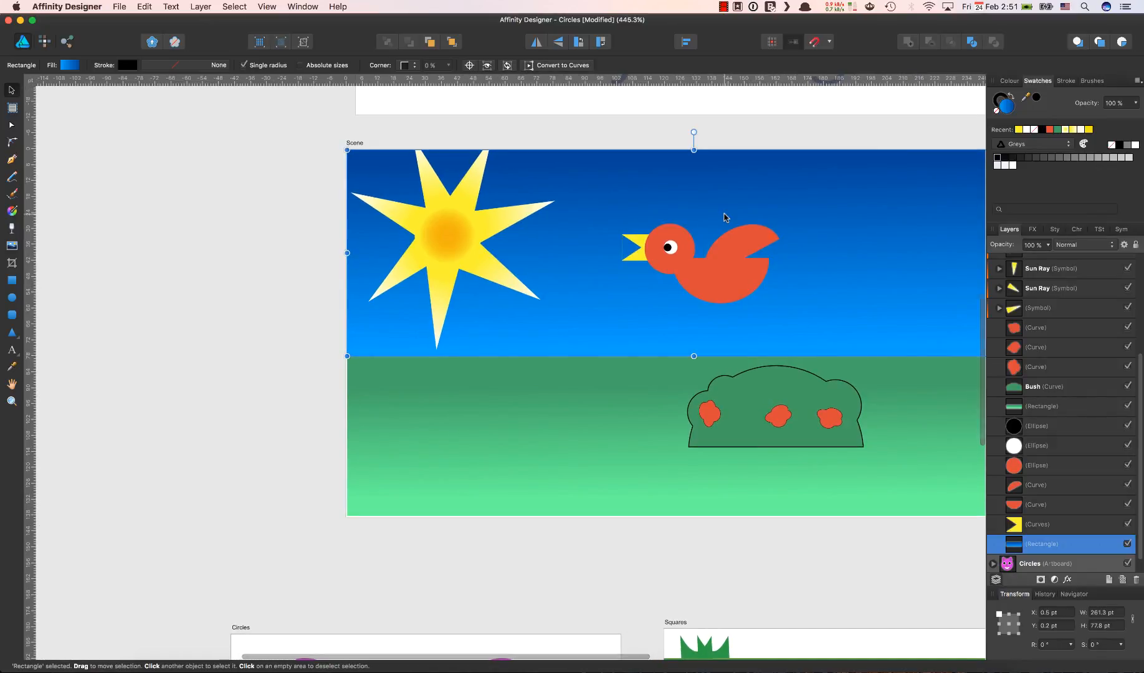
{"action": "scroll", "coordinate": [768, 202], "scroll_direction": "right", "scroll_amount": 3}
{"action": "scroll", "coordinate": [768, 202], "scroll_direction": "up", "scroll_amount": 4}
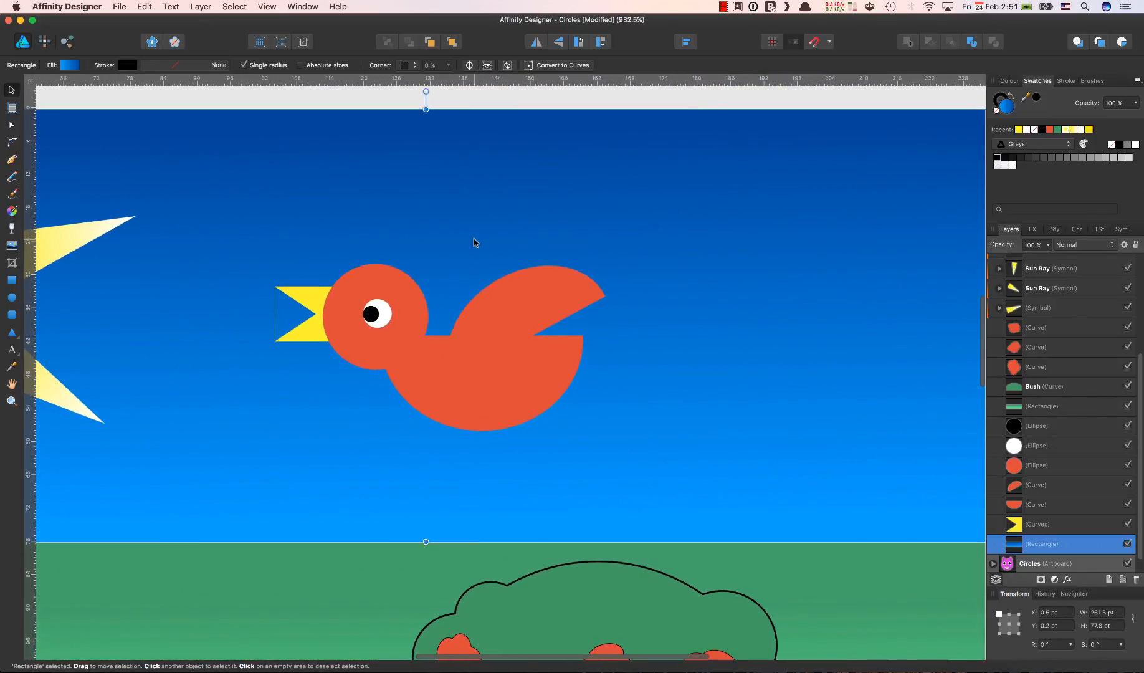
{"action": "scroll", "coordinate": [472, 242], "scroll_direction": "left", "scroll_amount": 7}
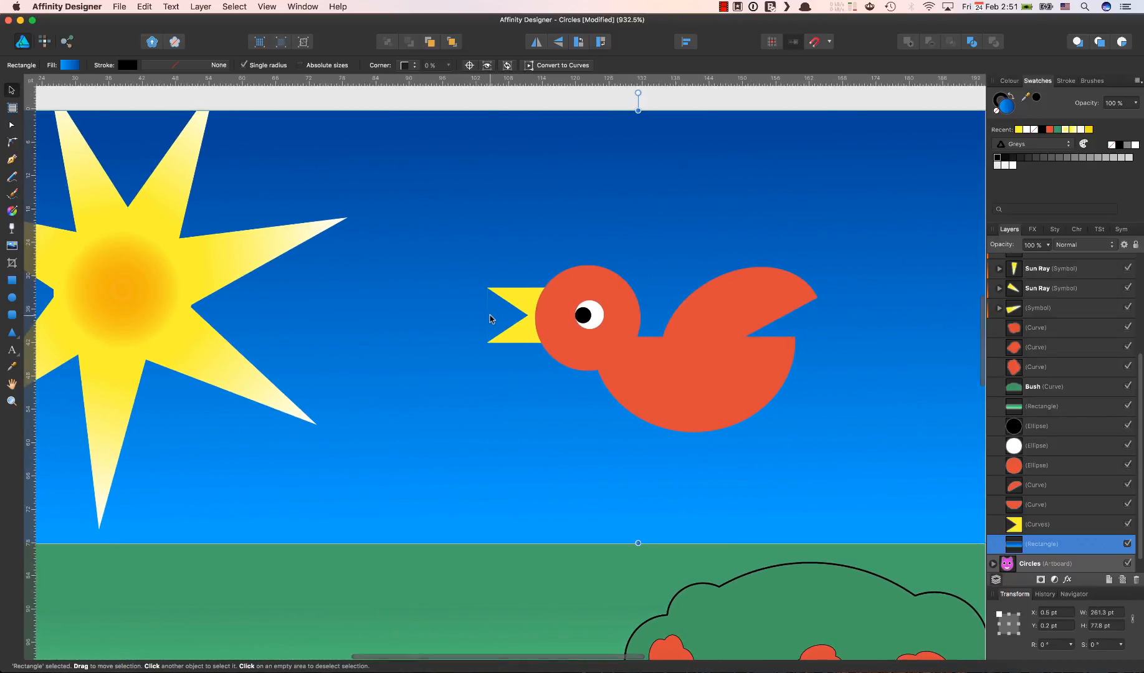
{"action": "scroll", "coordinate": [490, 318], "scroll_direction": "up", "scroll_amount": 3}
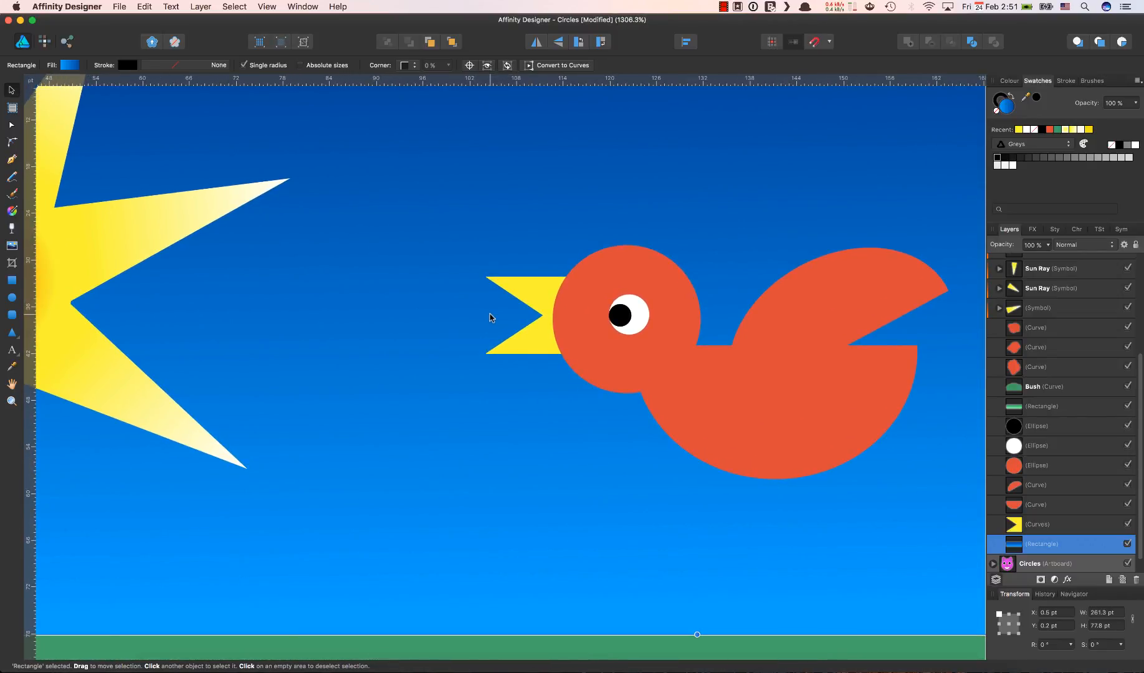
{"action": "key", "text": "super+z"}
{"action": "key", "text": "super+z"}
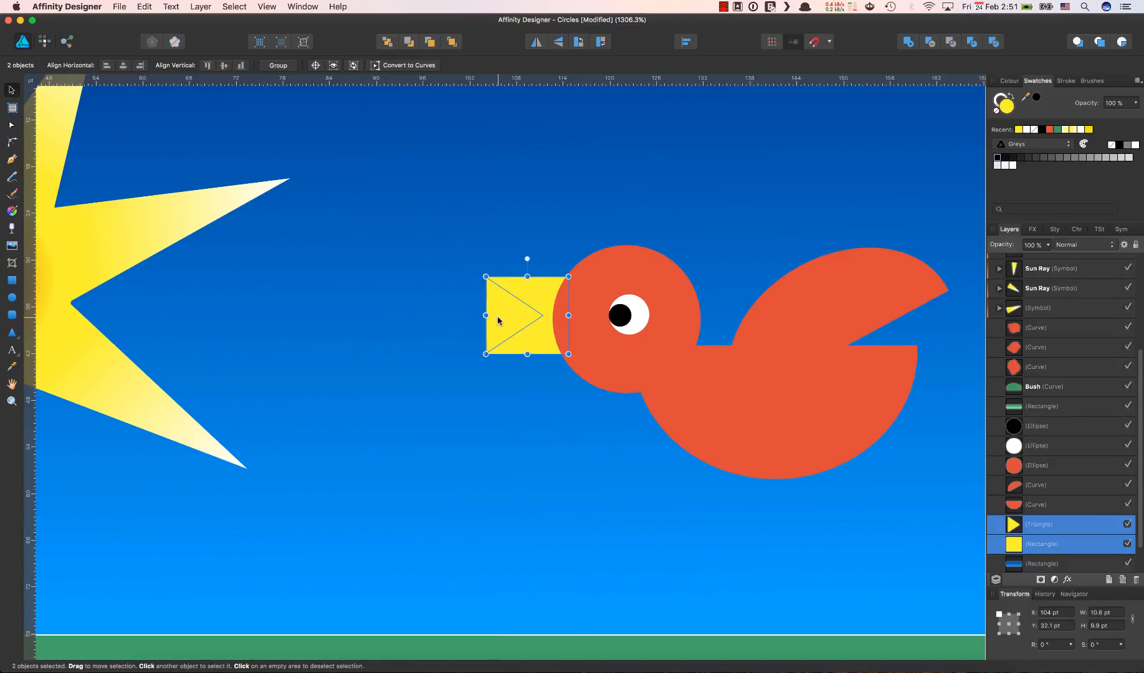
- Move the rectangle and triangle together slightly left to X 103.8 pt, then test the subtraction again and undo it
{"action": "left_click_drag", "start_coordinate": [498, 320], "coordinate": [498, 321]}
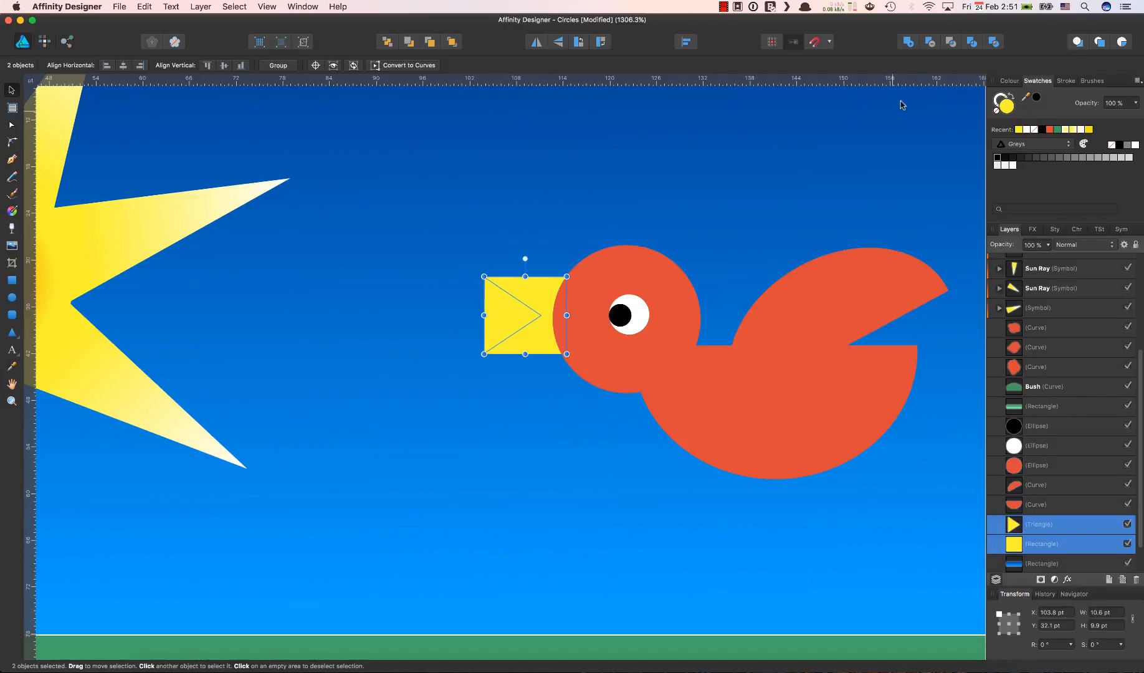
{"action": "left_click", "coordinate": [931, 45]}
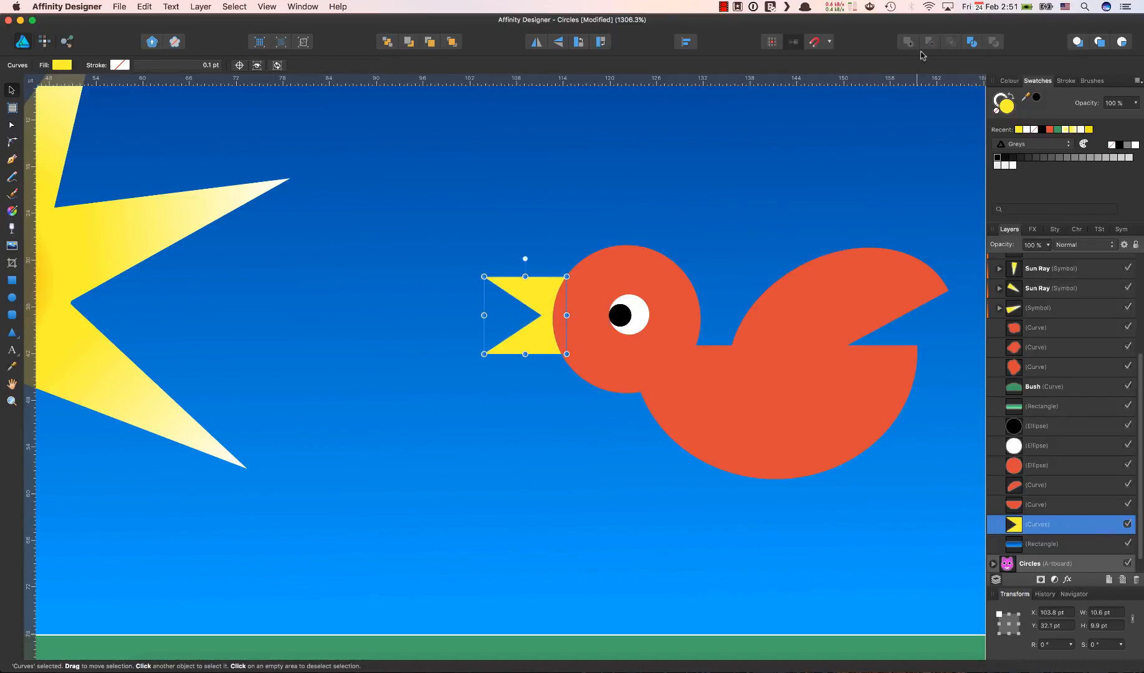
{"action": "left_click", "coordinate": [717, 195]}
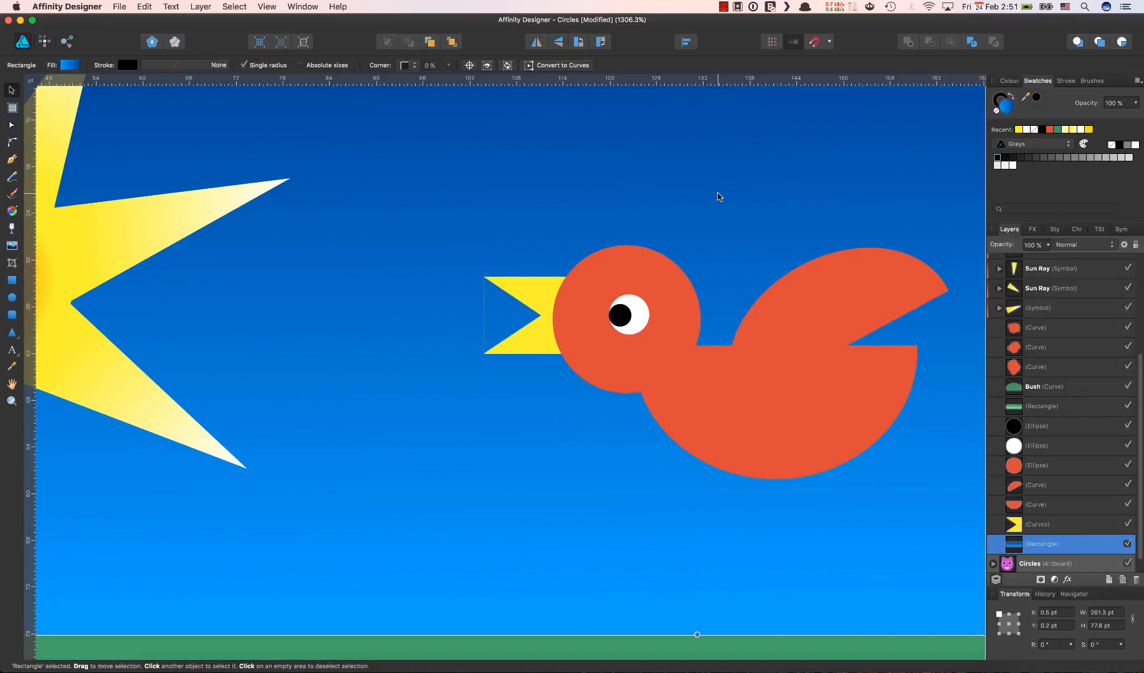
{"action": "key", "text": "super+z"}
{"action": "key", "text": "super+z"}
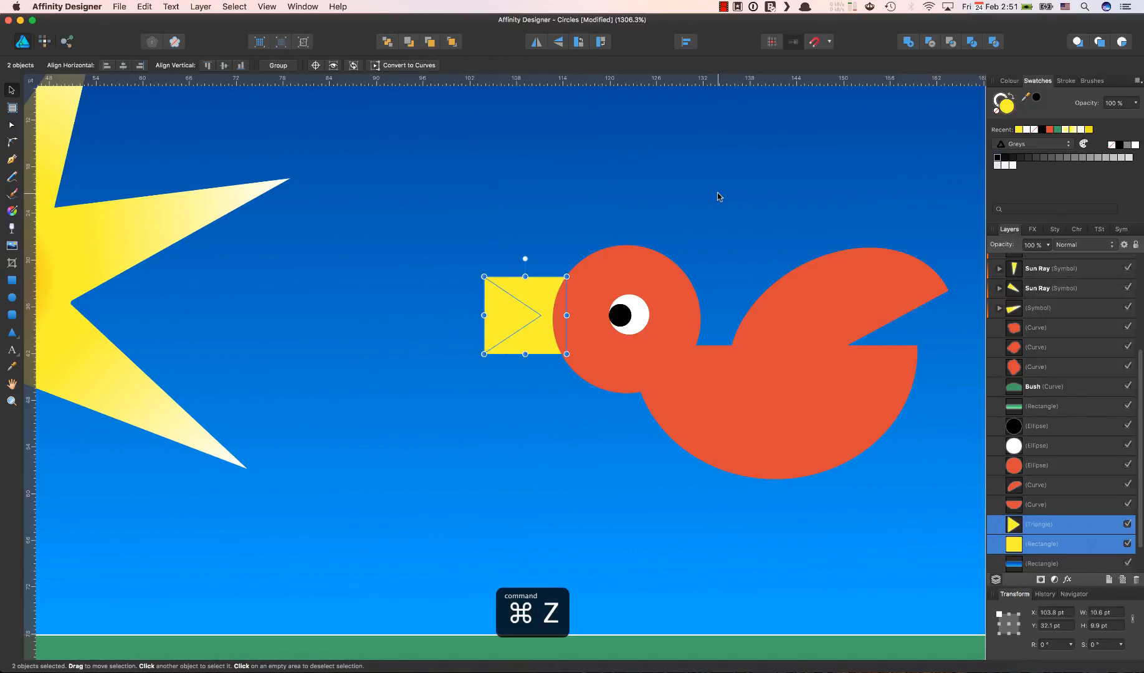
- Nudge both beak shapes left to X 103.5 pt, retry subtracting the triangle, and undo that subtraction
{"action": "key", "text": "Left"}
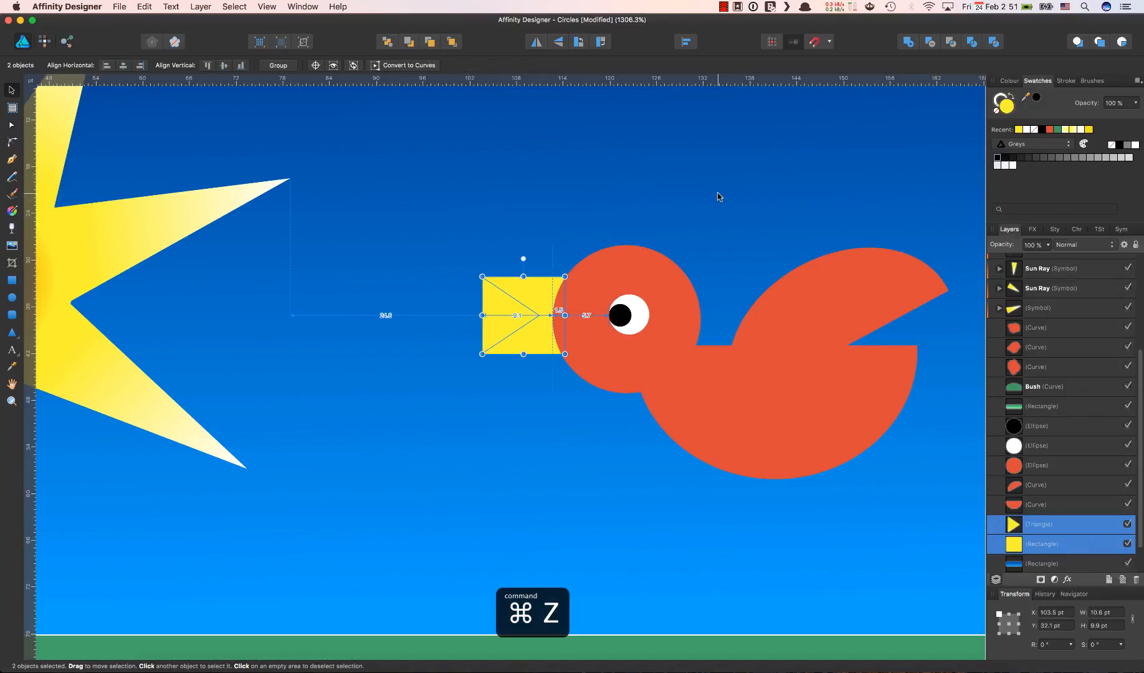
{"action": "left_click", "coordinate": [929, 42]}
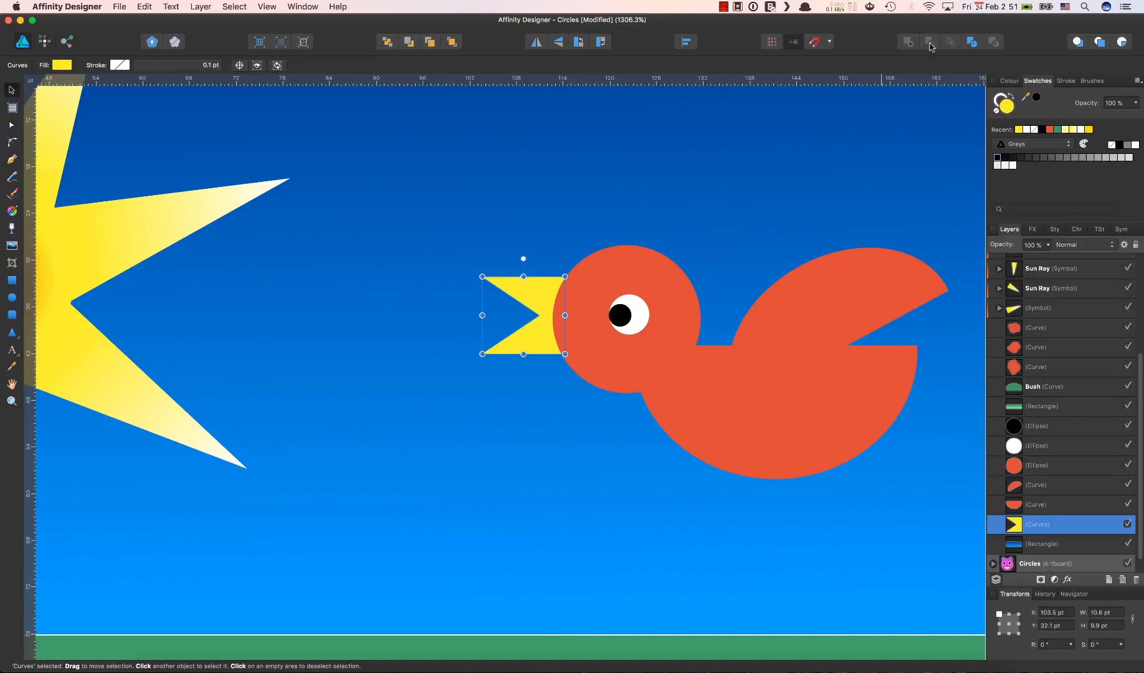
{"action": "left_click", "coordinate": [700, 248]}
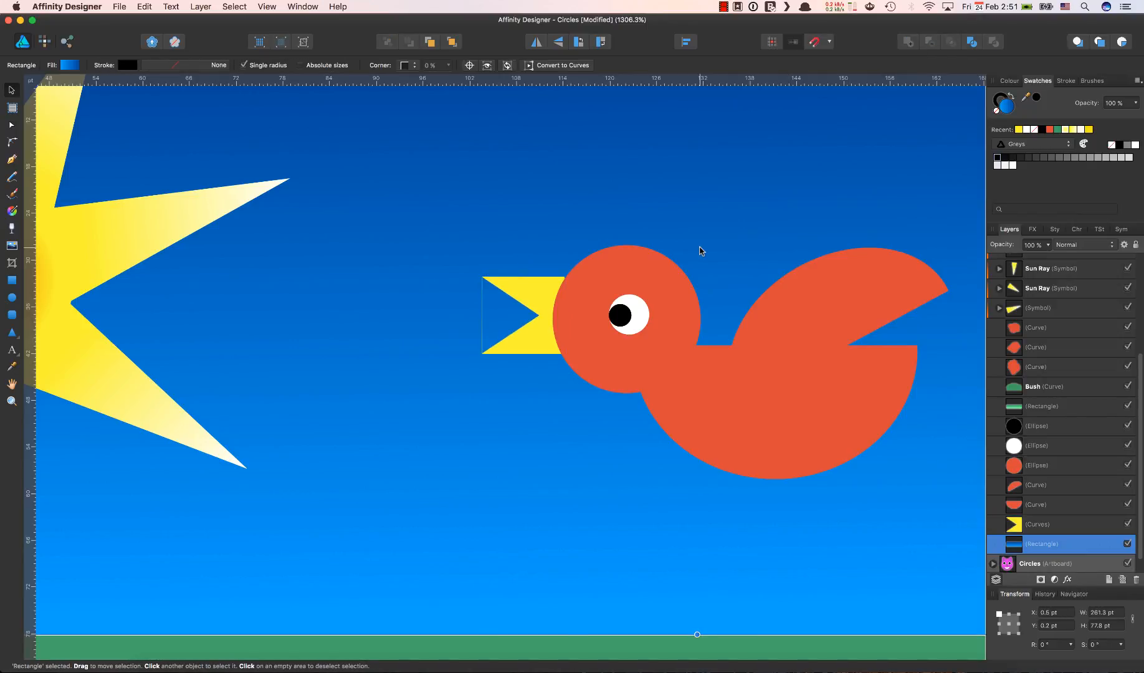
{"action": "key", "text": "super+z"}
{"action": "key", "text": "super+z"}
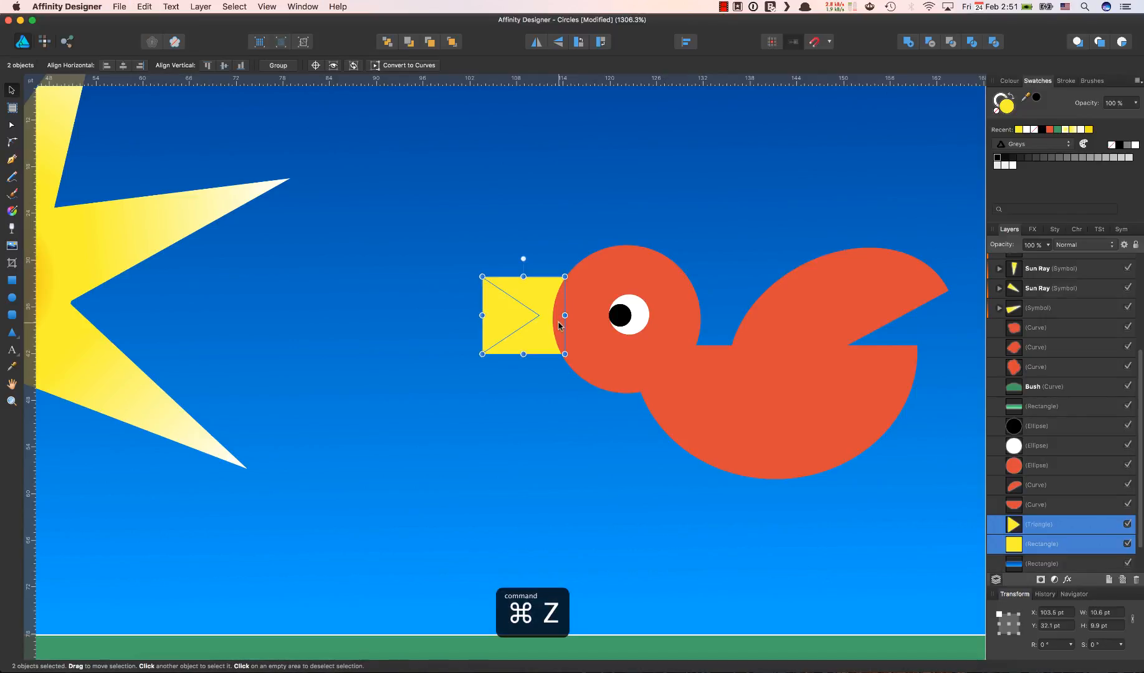
- Nudge only the triangle slightly left past the rectangle's outer edge and subtract it from the rectangle to form the open beak
{"action": "left_click_drag", "start_coordinate": [559, 324], "coordinate": [558, 324]}
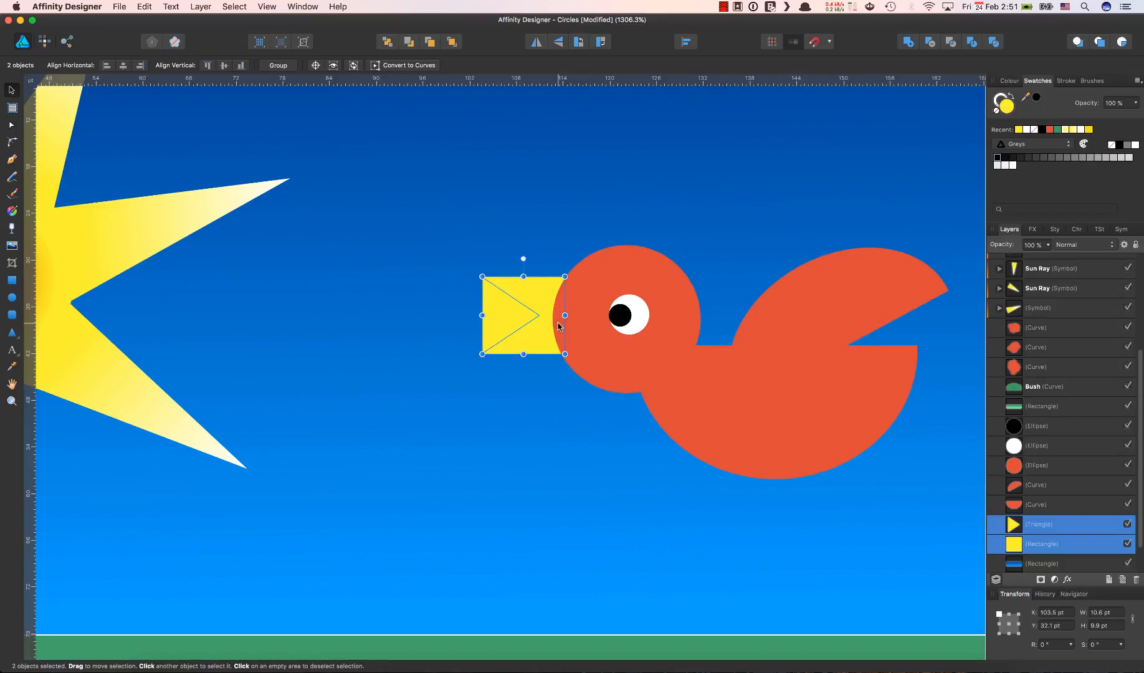
{"action": "left_click", "coordinate": [1057, 528]}
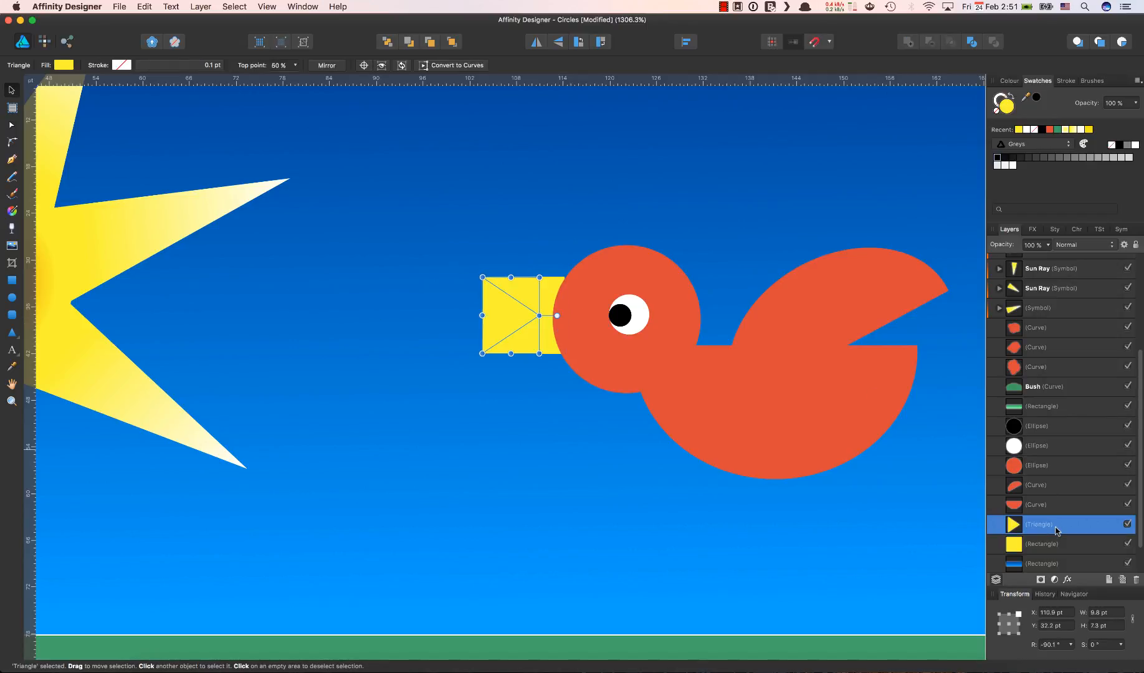
{"action": "key", "text": "Left"}
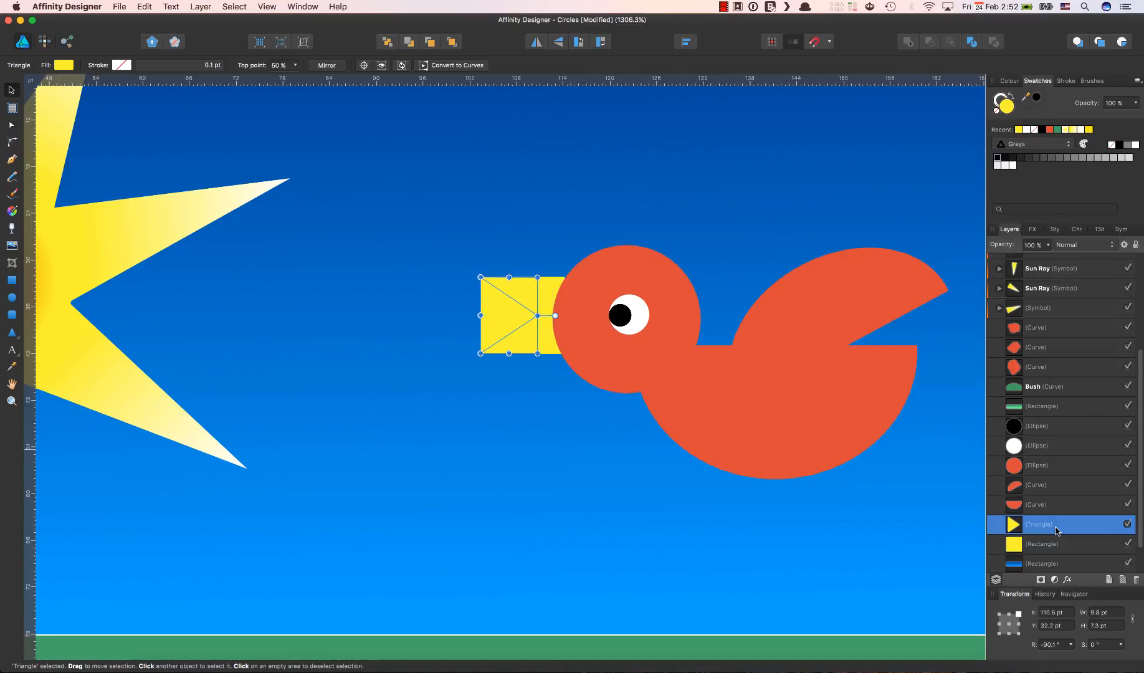
{"action": "left_click", "coordinate": [539, 296], "text": "shift"}
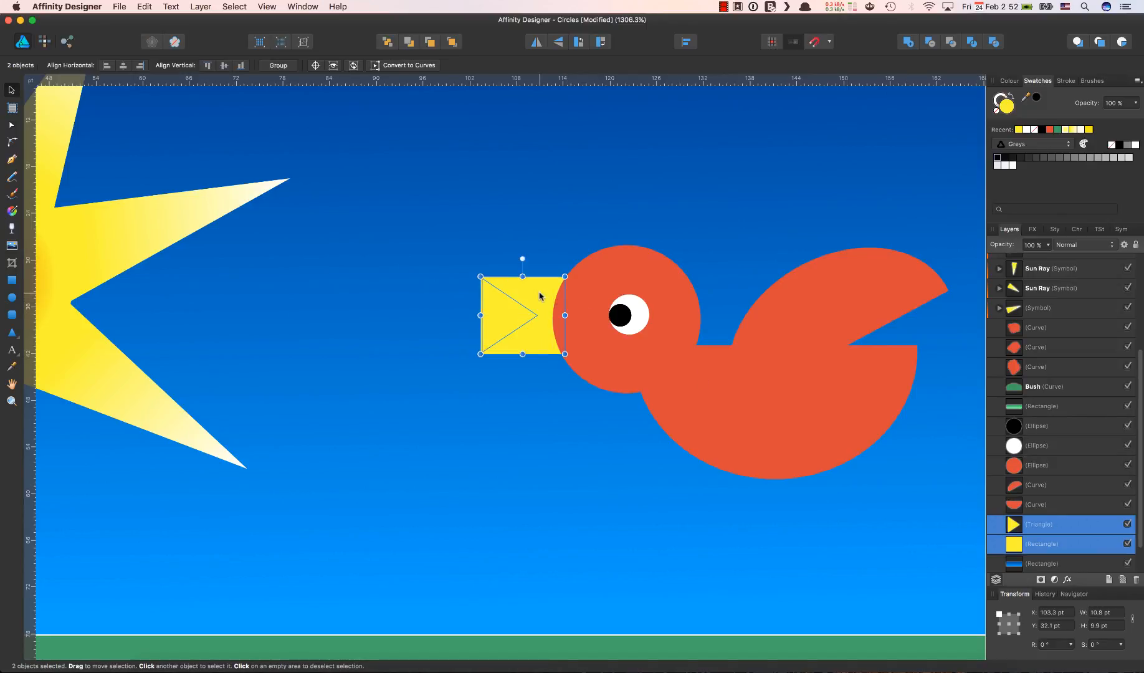
{"action": "left_click", "coordinate": [929, 42]}
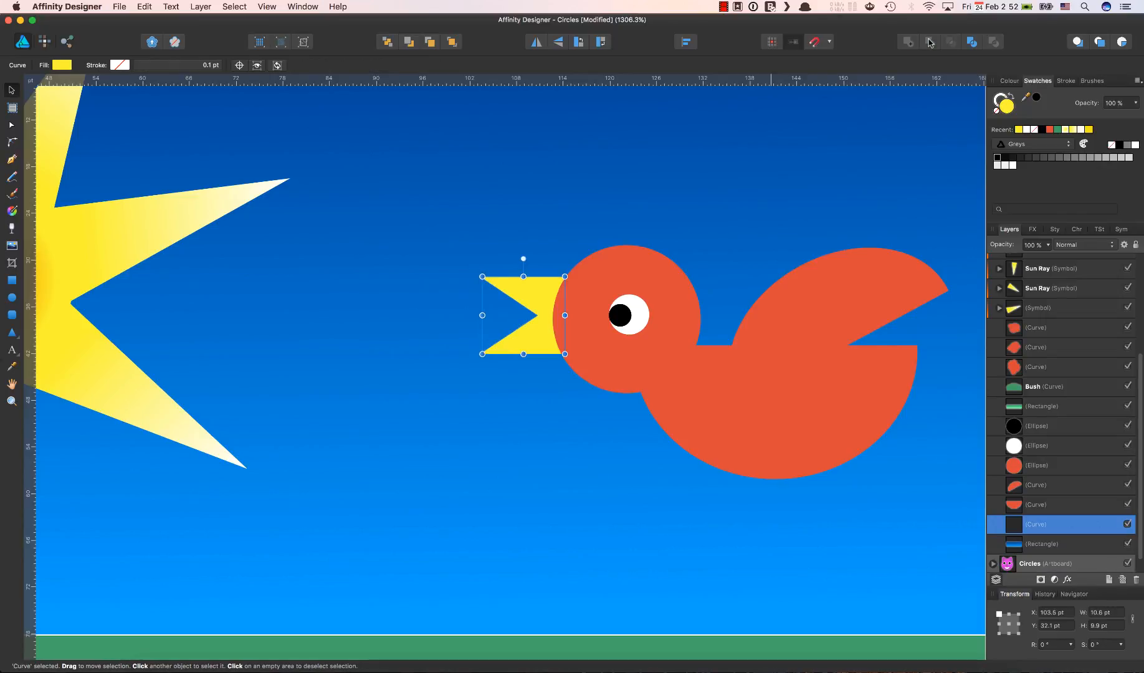
- Review the complete landscape scene and inspect the bird's separate wing and body shapes against the sky
{"action": "left_click", "coordinate": [610, 219]}
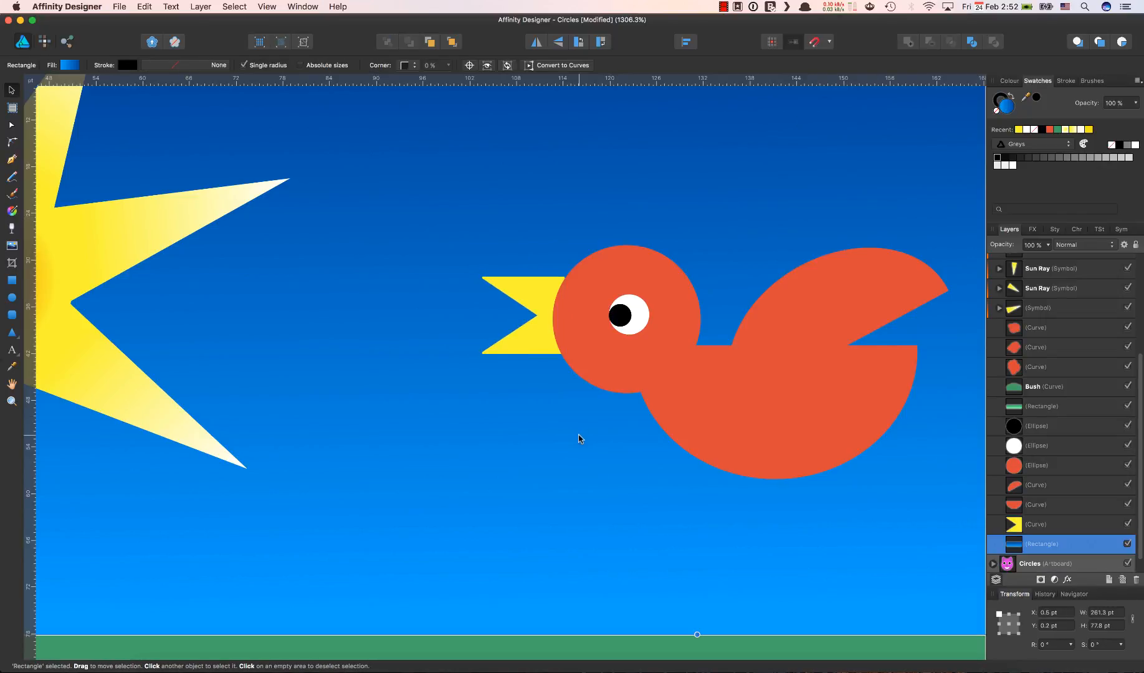
{"action": "scroll", "coordinate": [579, 439], "scroll_direction": "down", "scroll_amount": 5}
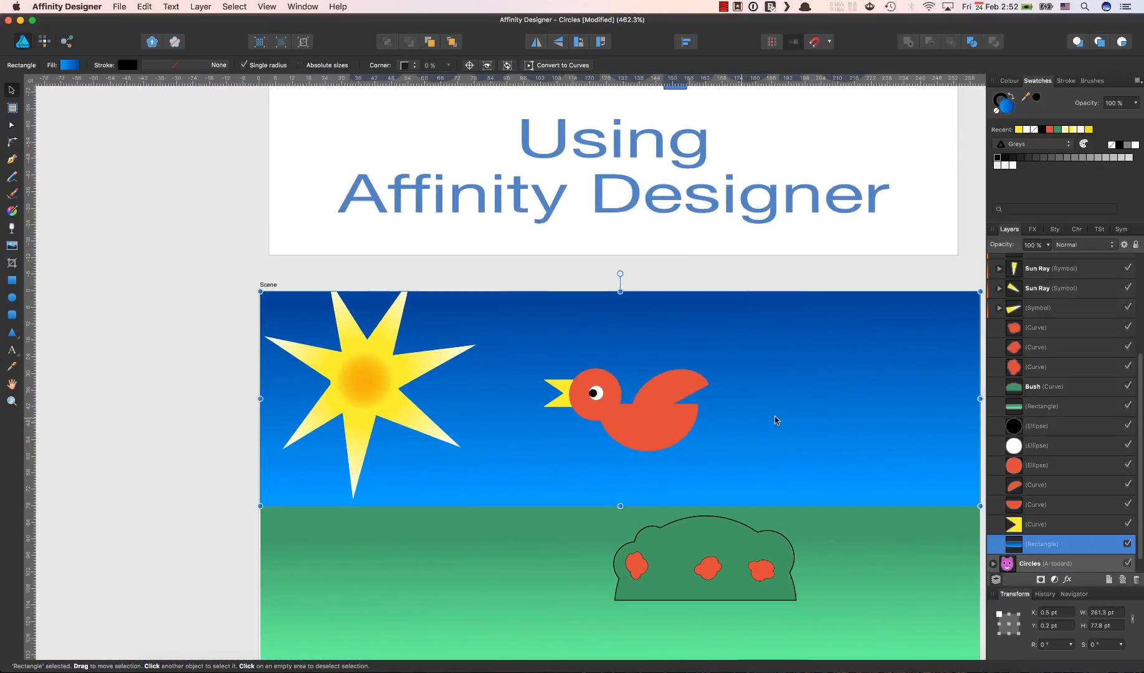
{"action": "scroll", "coordinate": [779, 420], "scroll_direction": "down", "scroll_amount": 4}
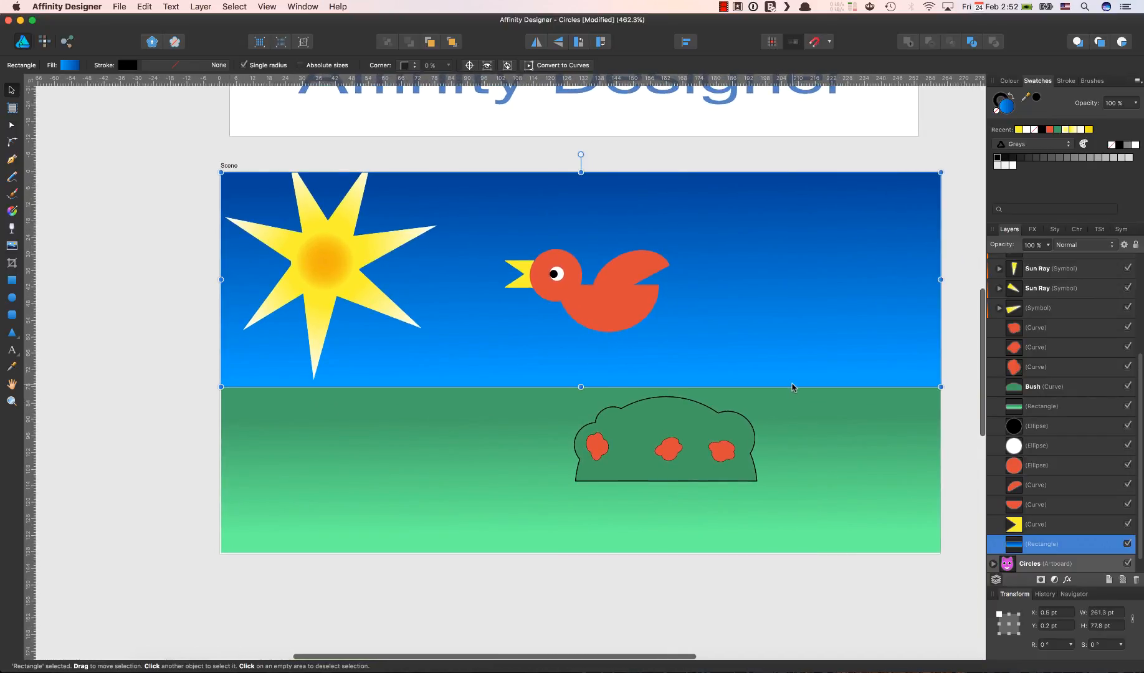
{"action": "left_click", "coordinate": [636, 279]}
{"action": "left_click", "coordinate": [631, 311]}
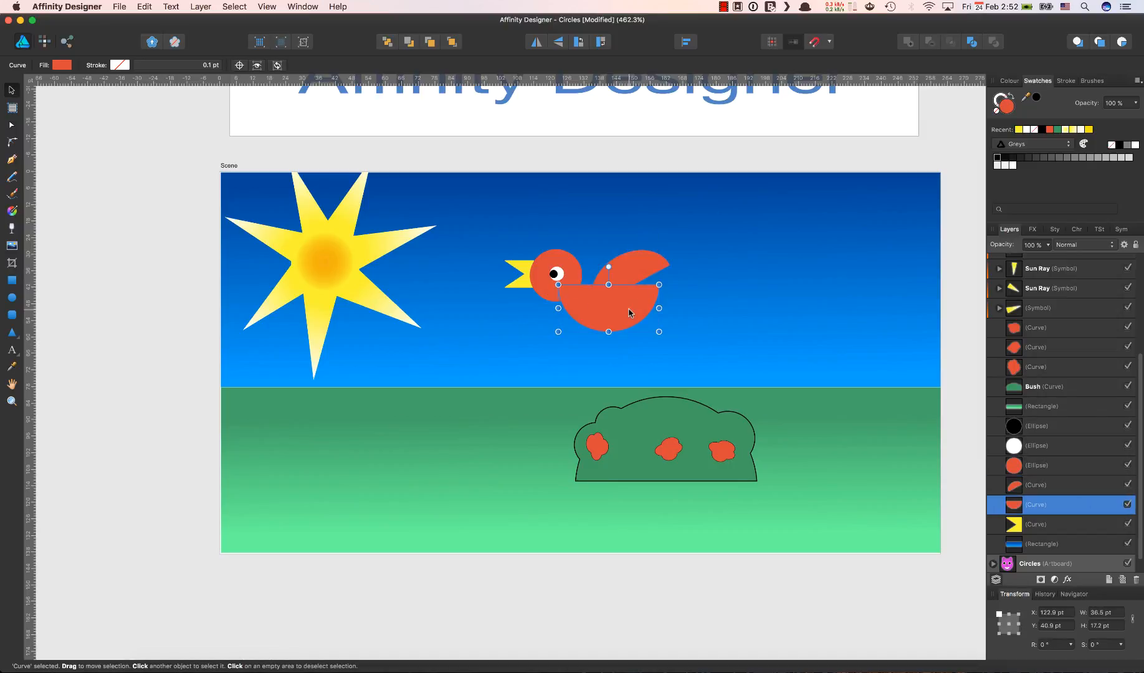
{"action": "left_click", "coordinate": [640, 275]}
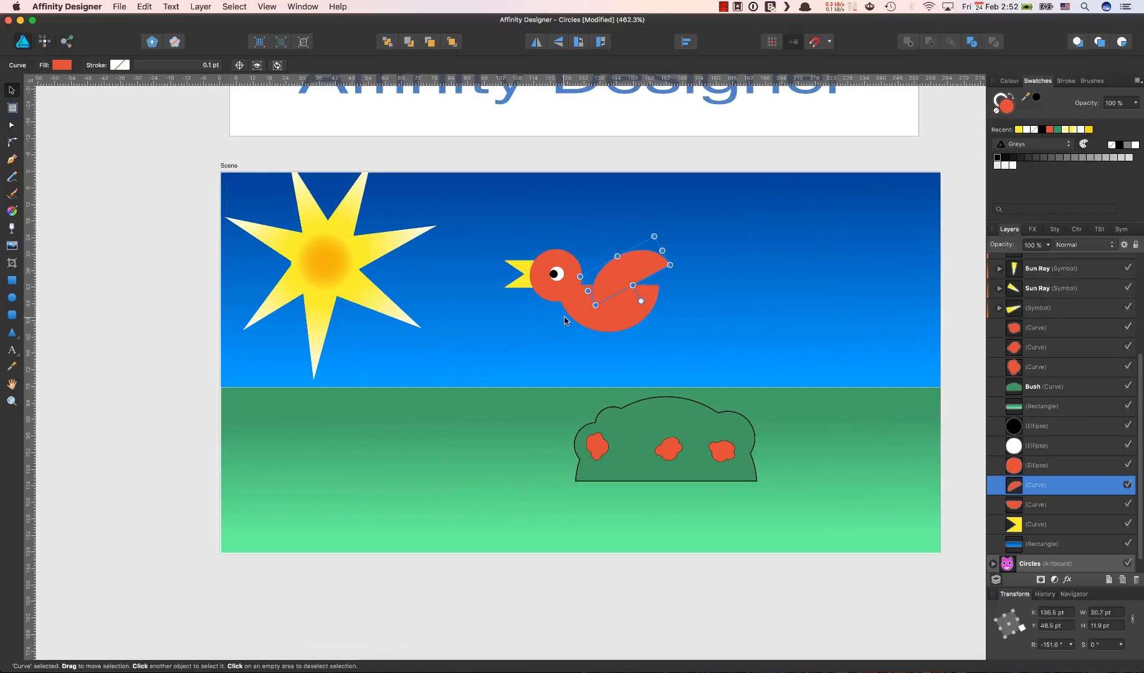
{"action": "left_click", "coordinate": [689, 290]}
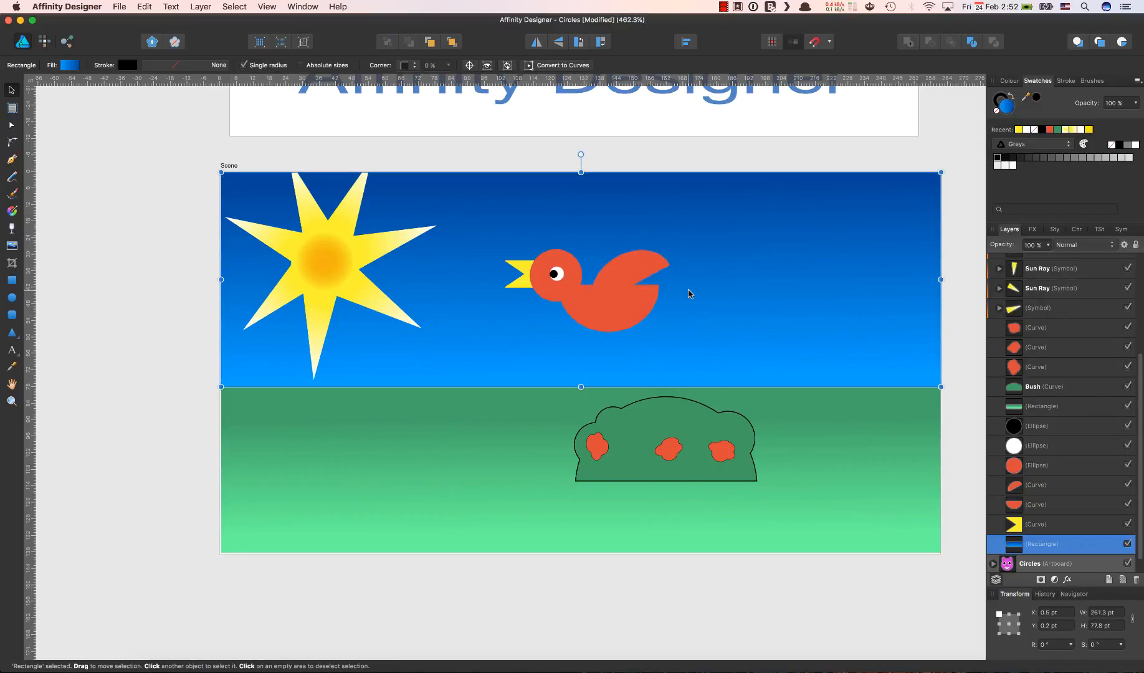